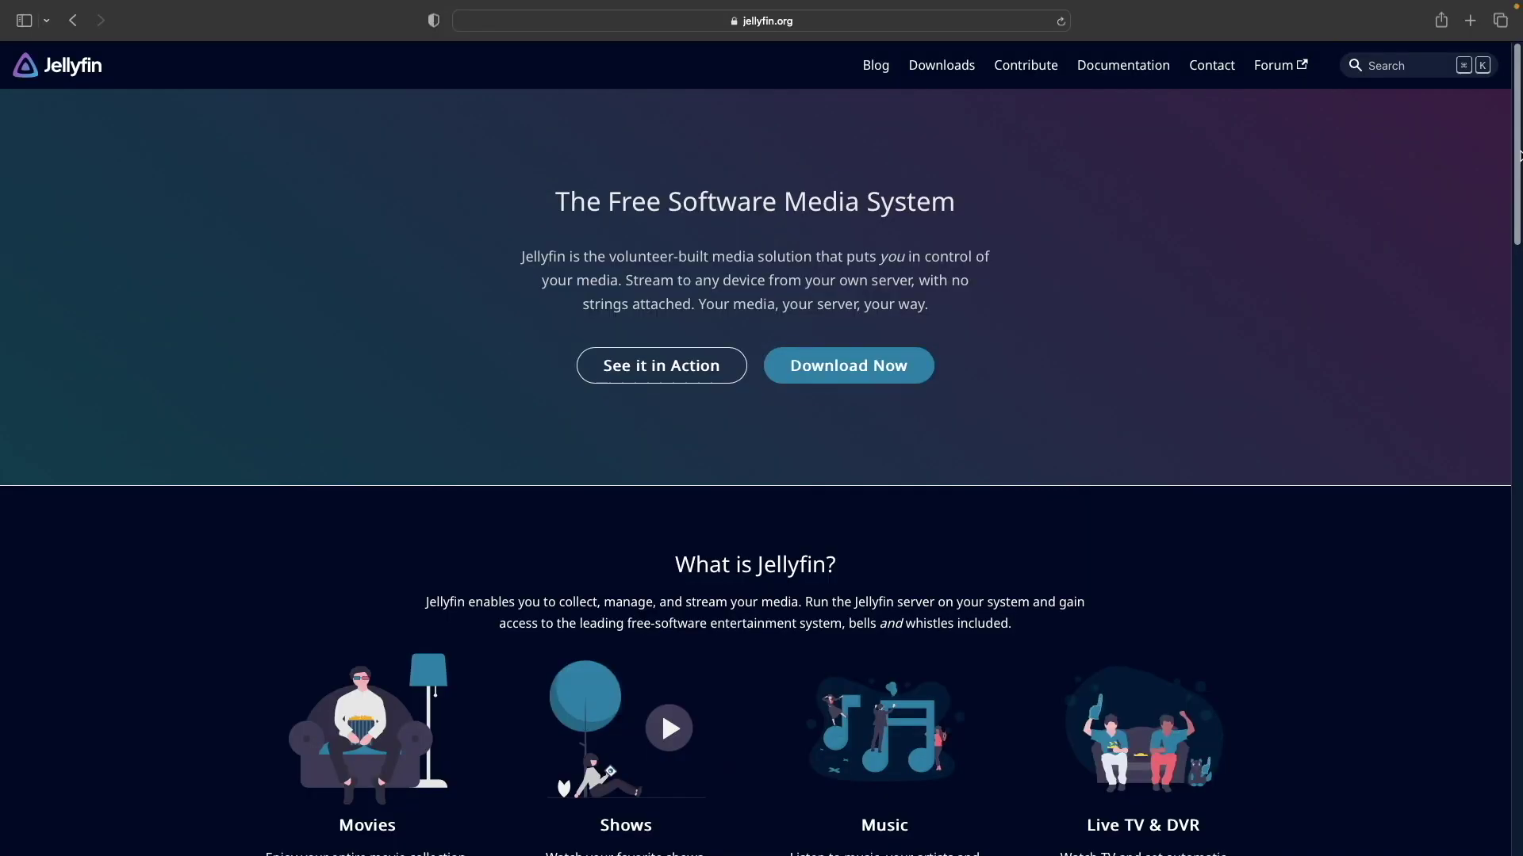
# Scroll through the jellyfin.org homepage's features, client platforms and demo video sections
pyautogui.scroll(-5, 1518, 156)
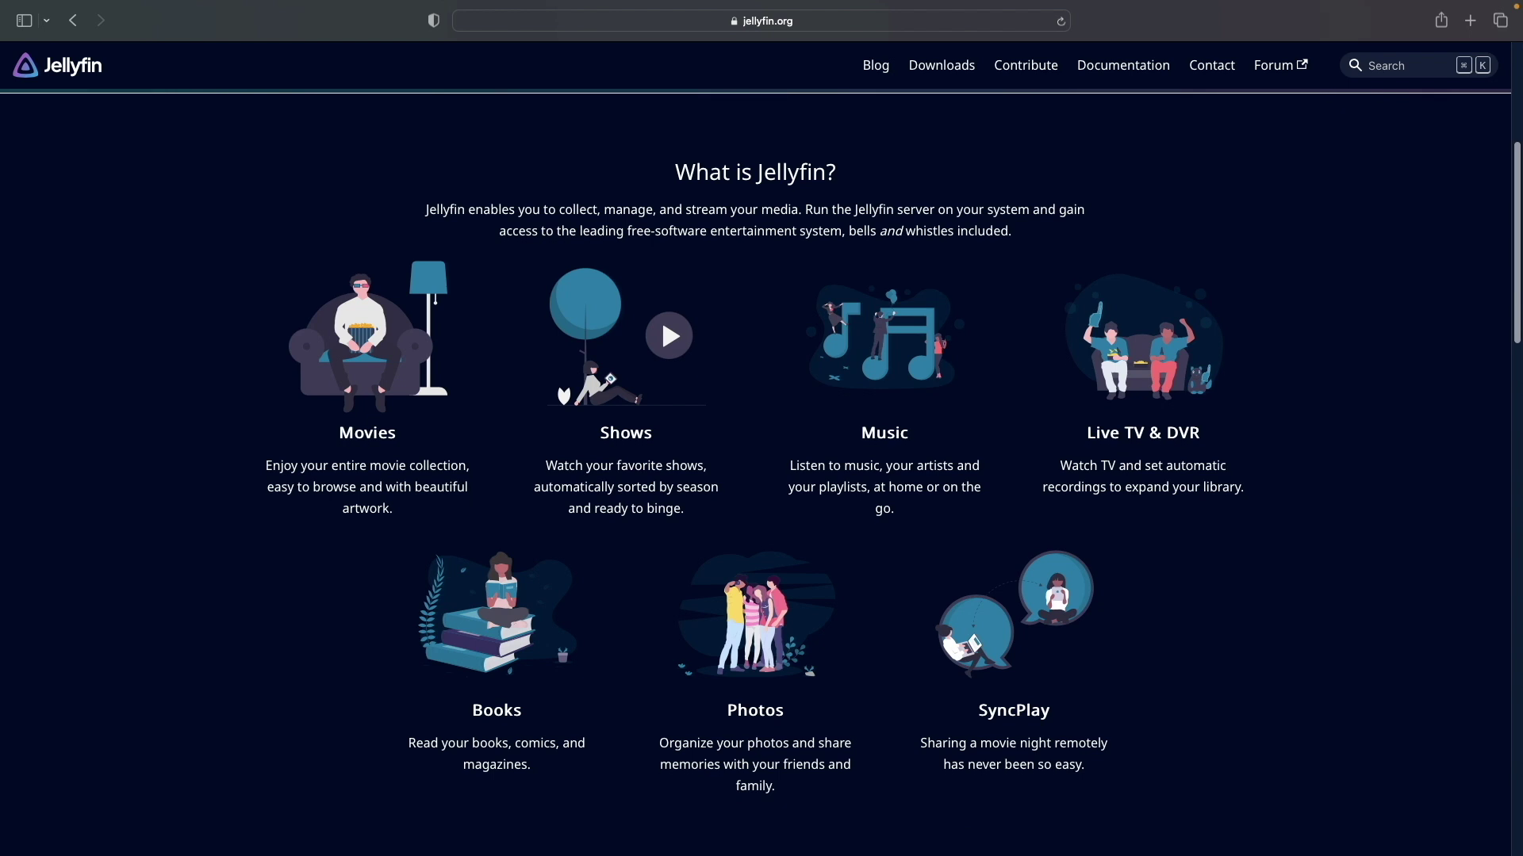
pyautogui.scroll(-5, 755, 441)
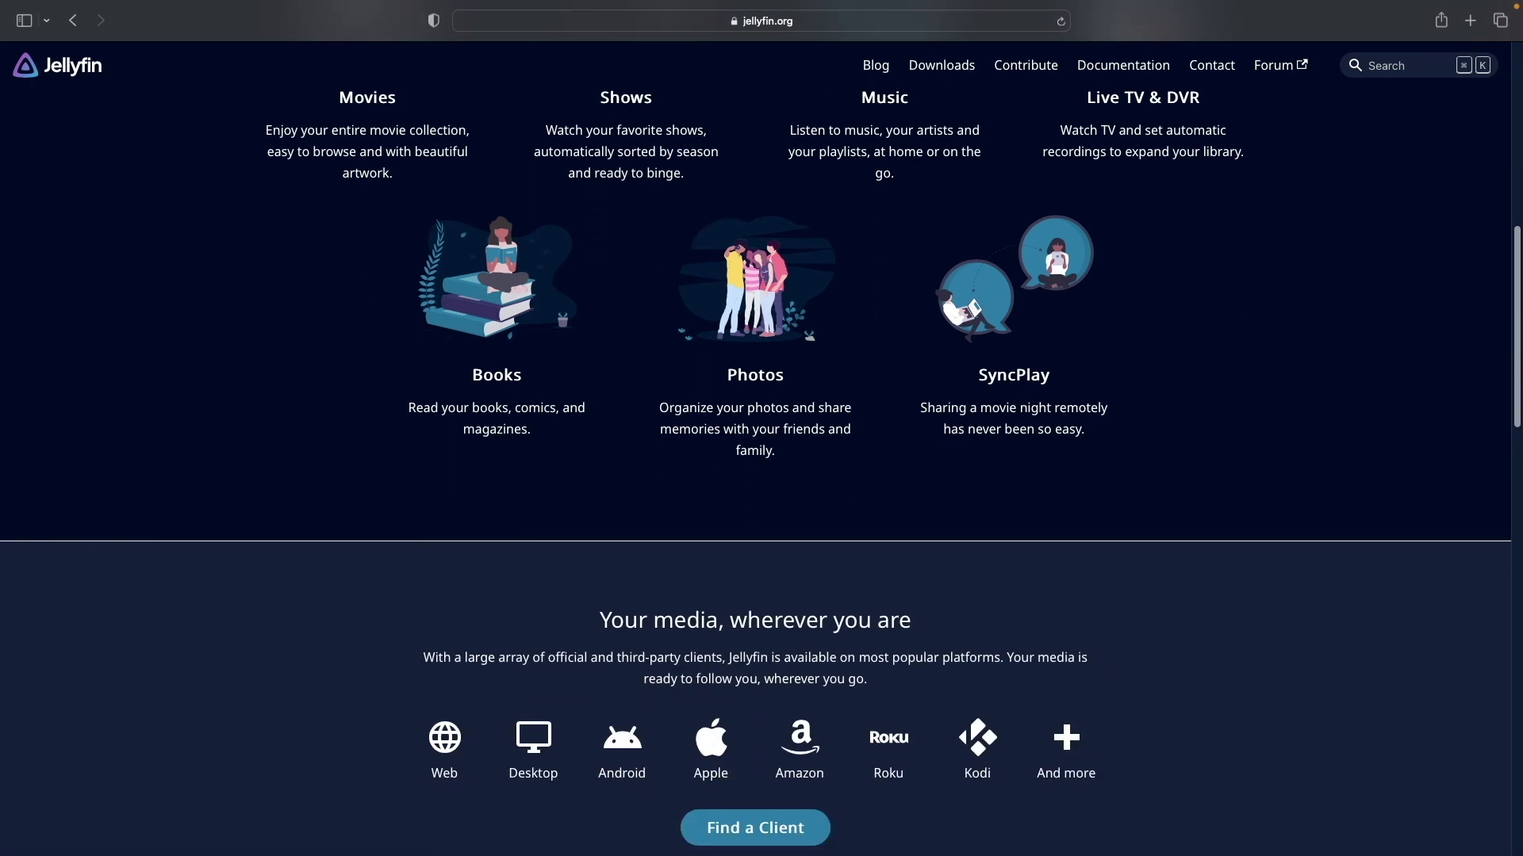
pyautogui.scroll(-5, 755, 429)
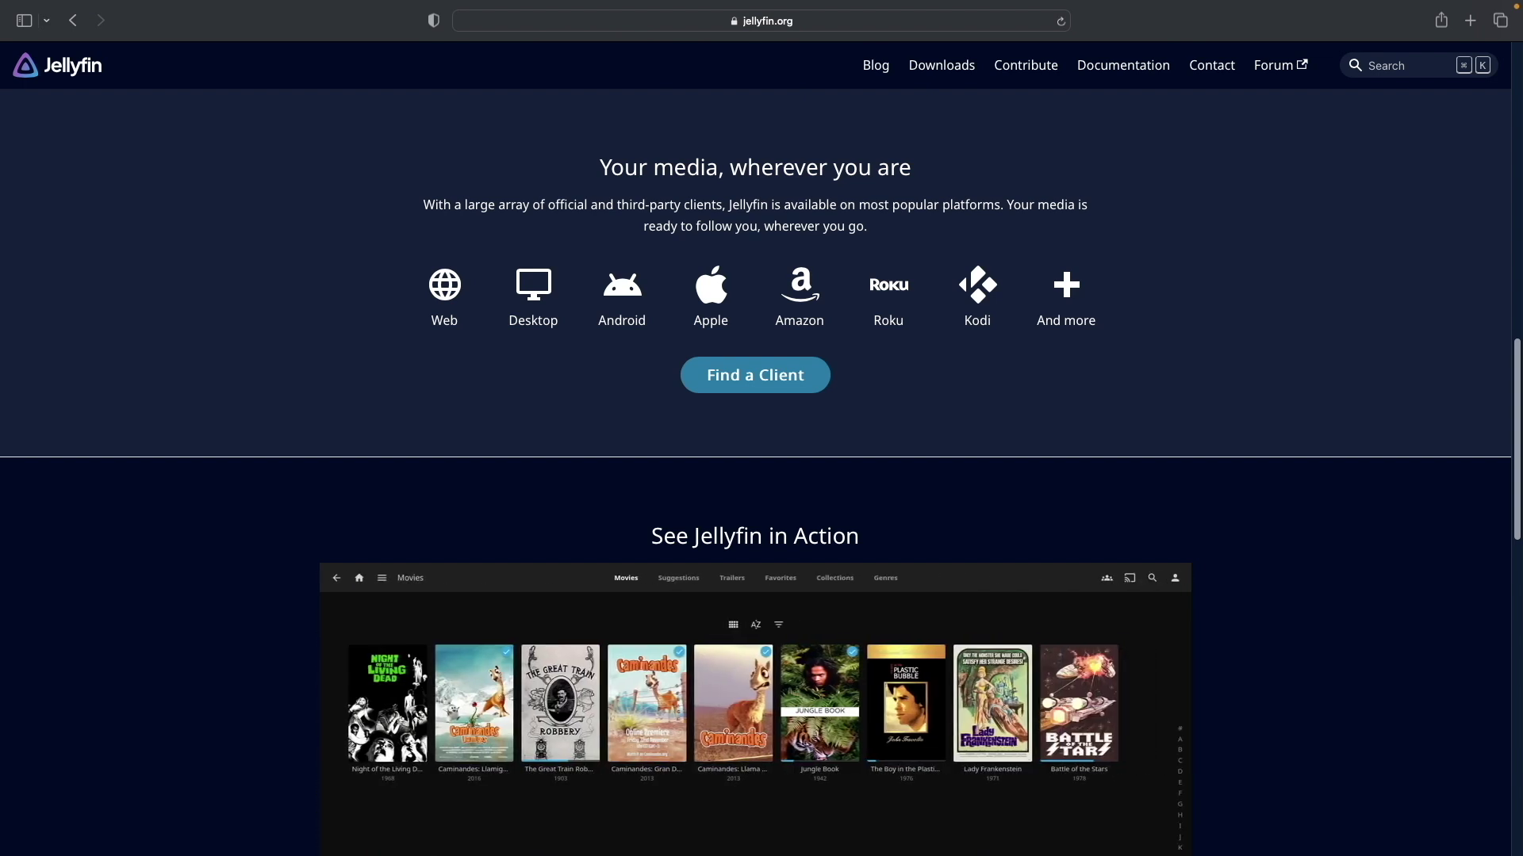
pyautogui.scroll(-4, 755, 472)
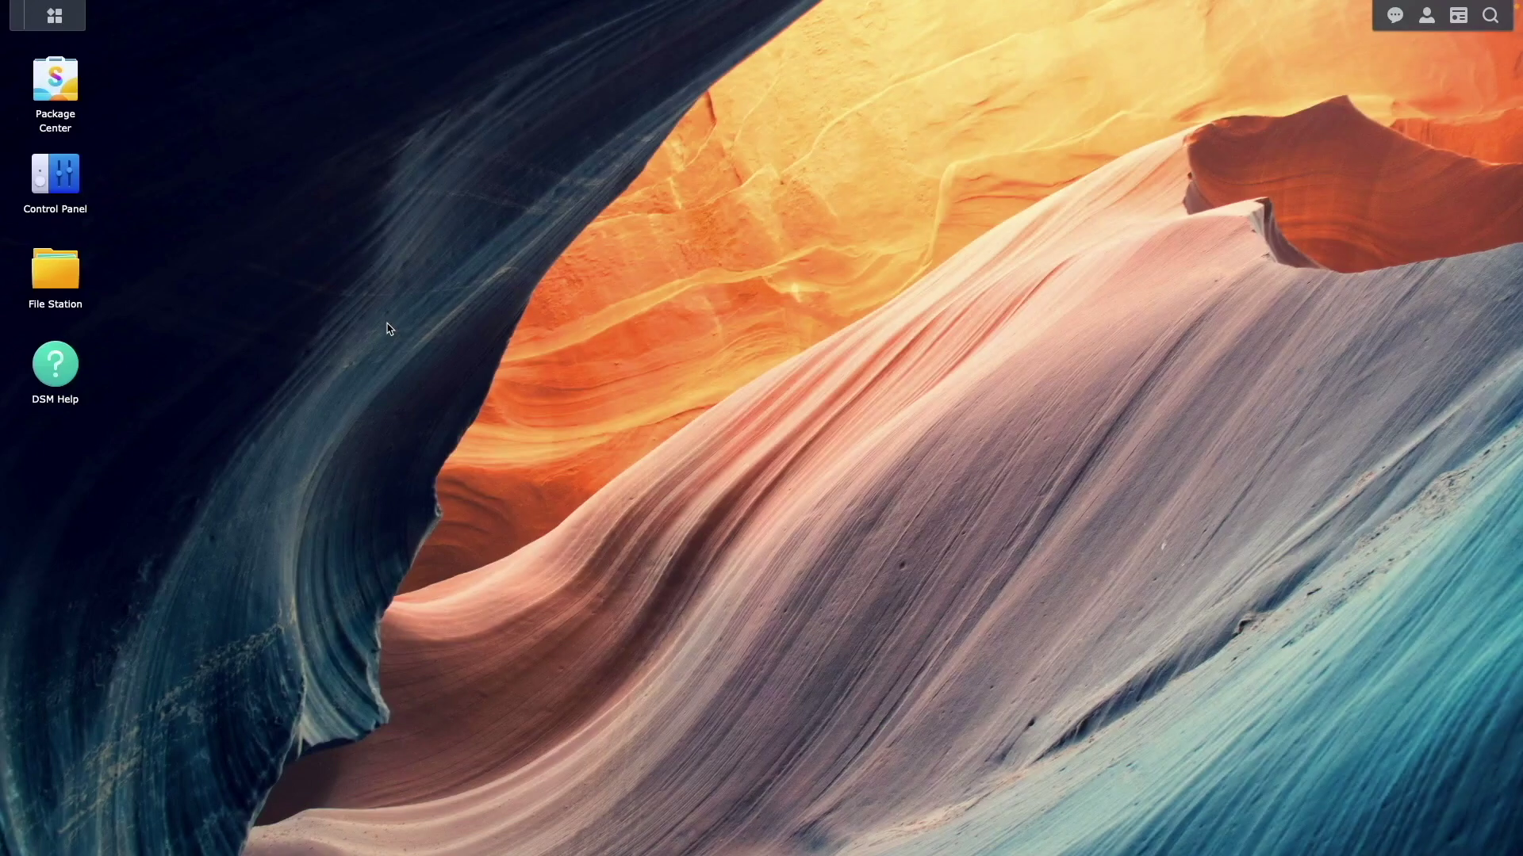
# Check Package Center, then create a jellyfin folder inside docker in File Station
pyautogui.click(68, 89)
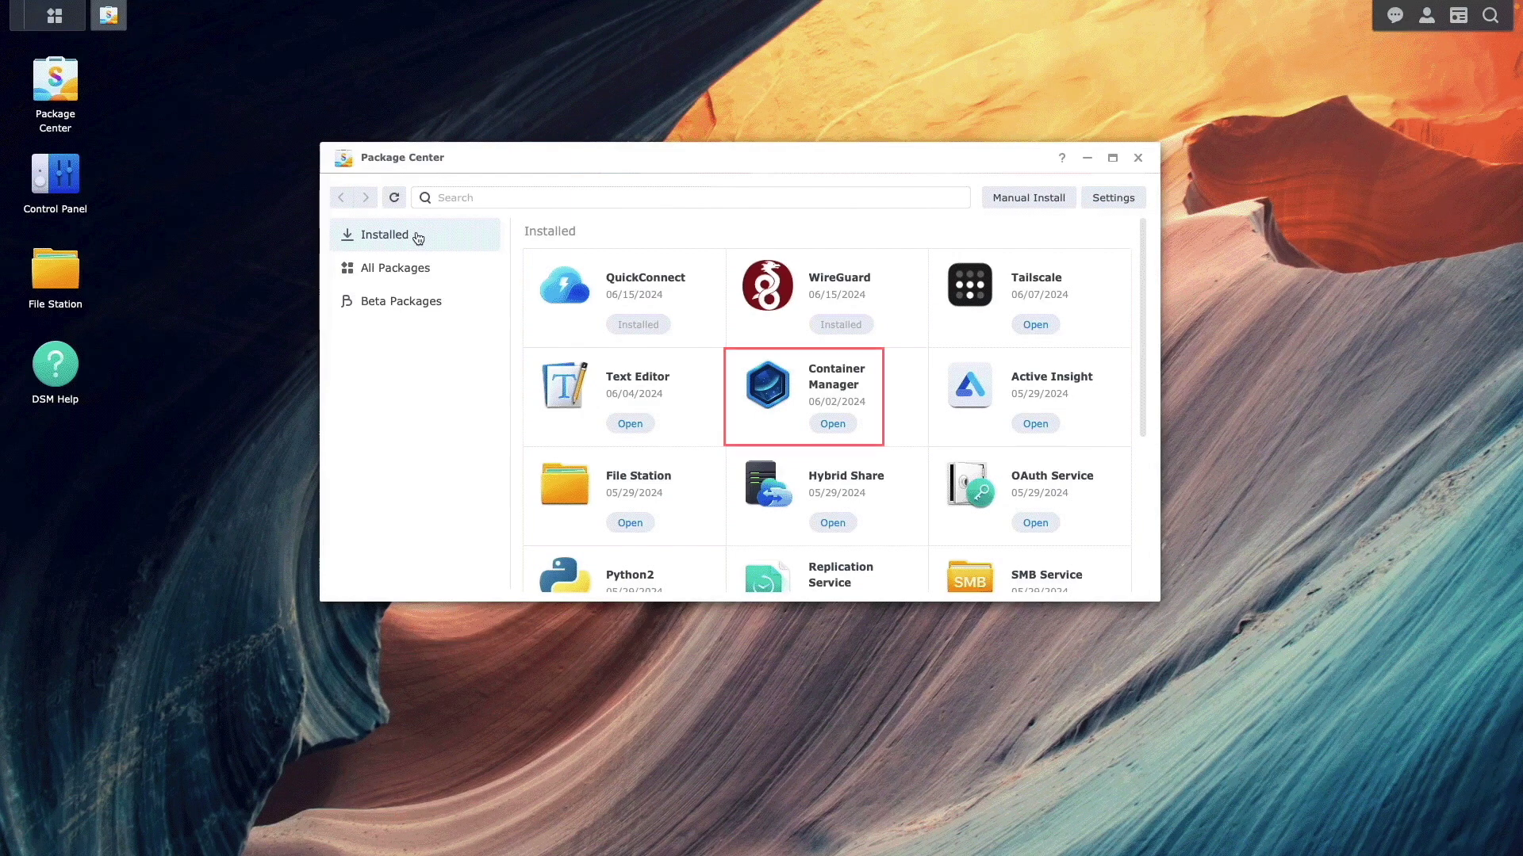
pyautogui.click(1138, 158)
pyautogui.click(77, 280)
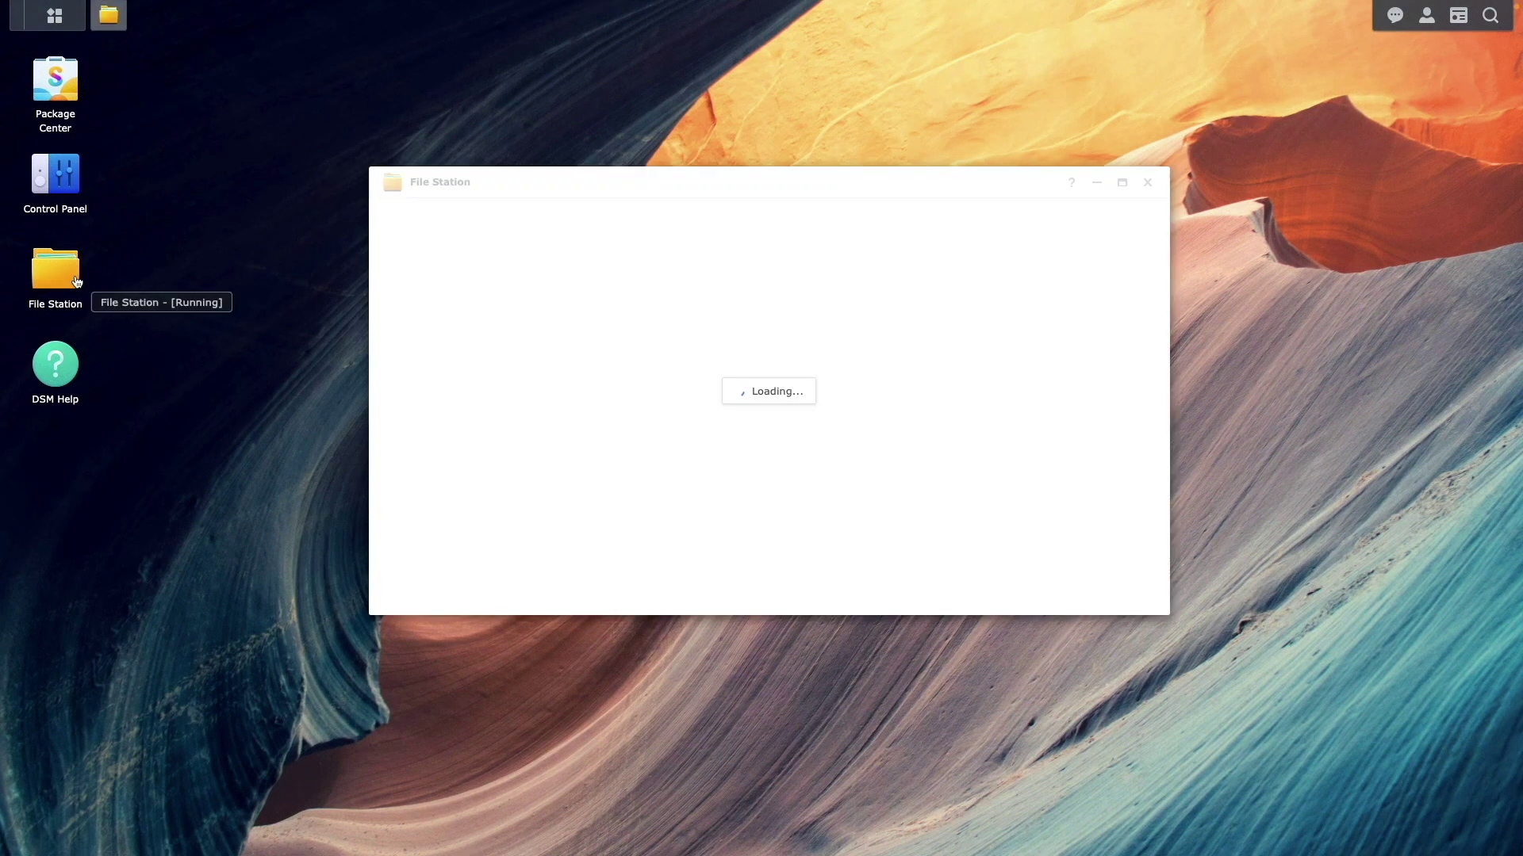
pyautogui.click(585, 250)
pyautogui.click(623, 282)
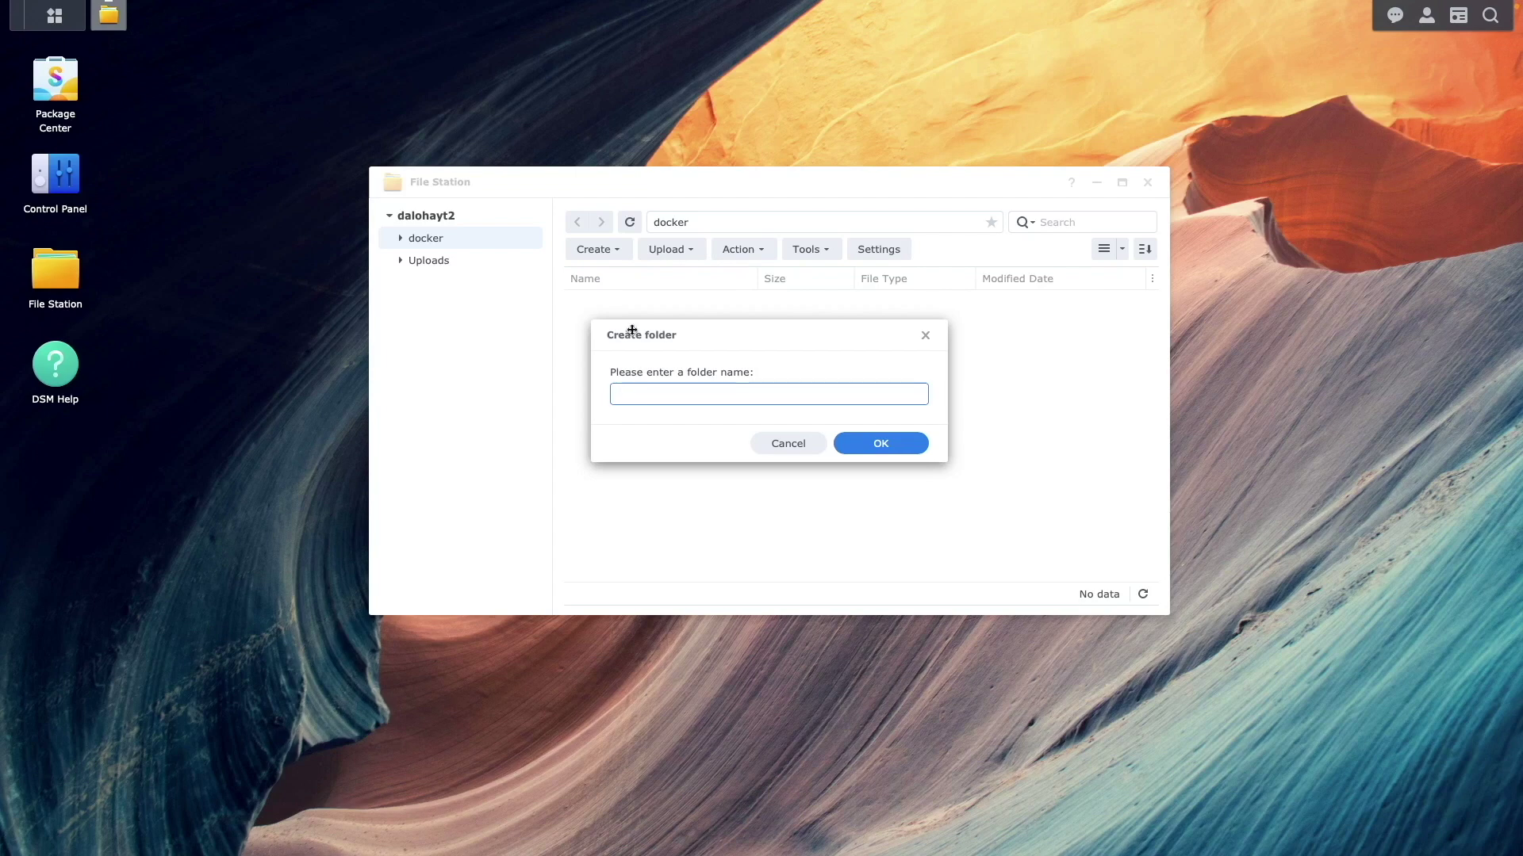
pyautogui.click(843, 442)
pyautogui.doubleClick(701, 309)
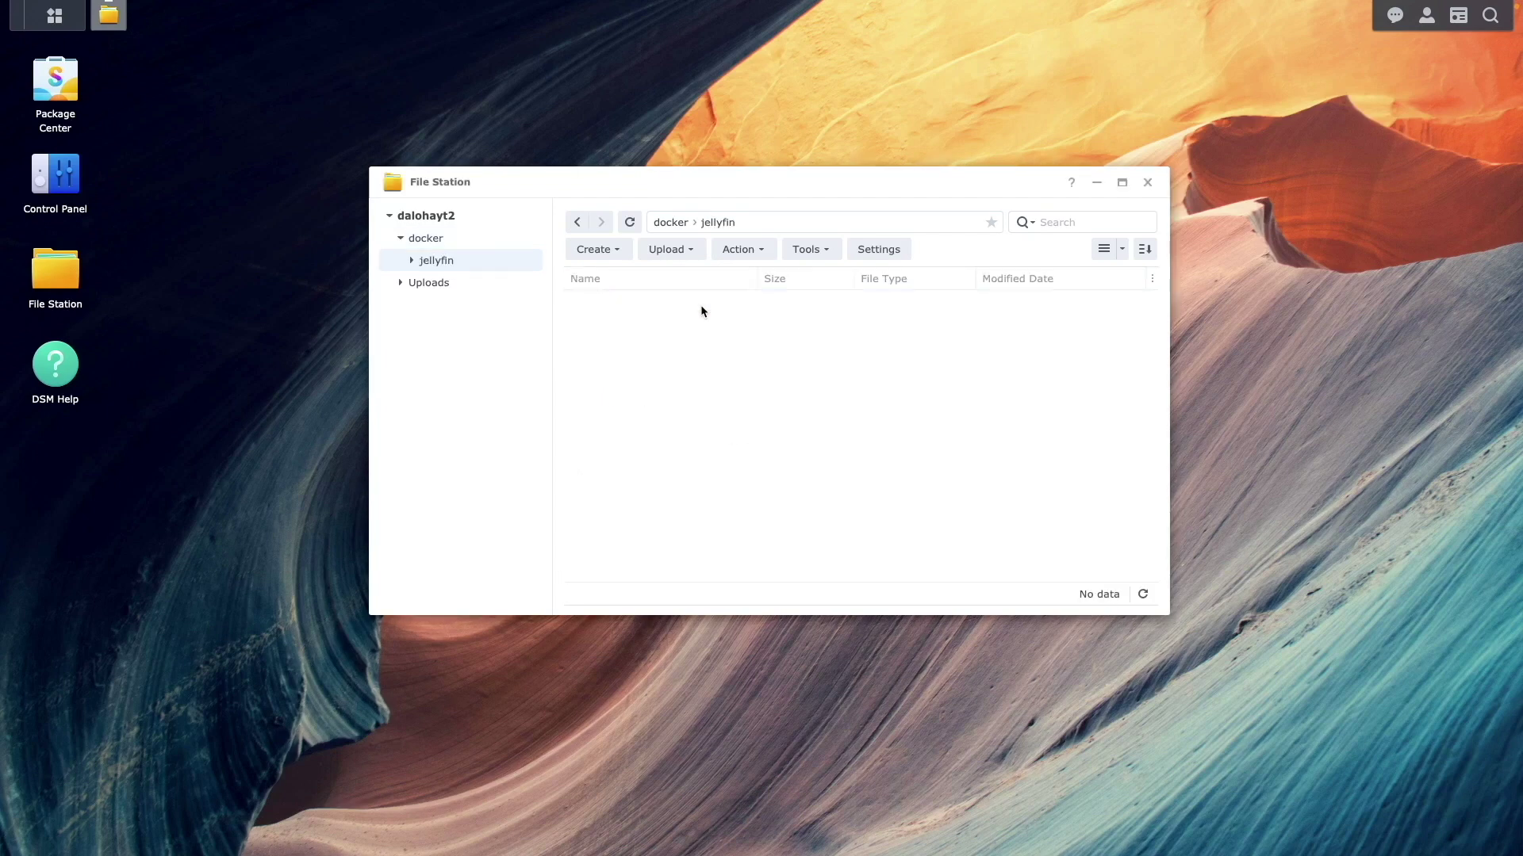
# Create cache and config subfolders inside the jellyfin folder
pyautogui.click(595, 249)
pyautogui.click(625, 281)
pyautogui.write('cac')
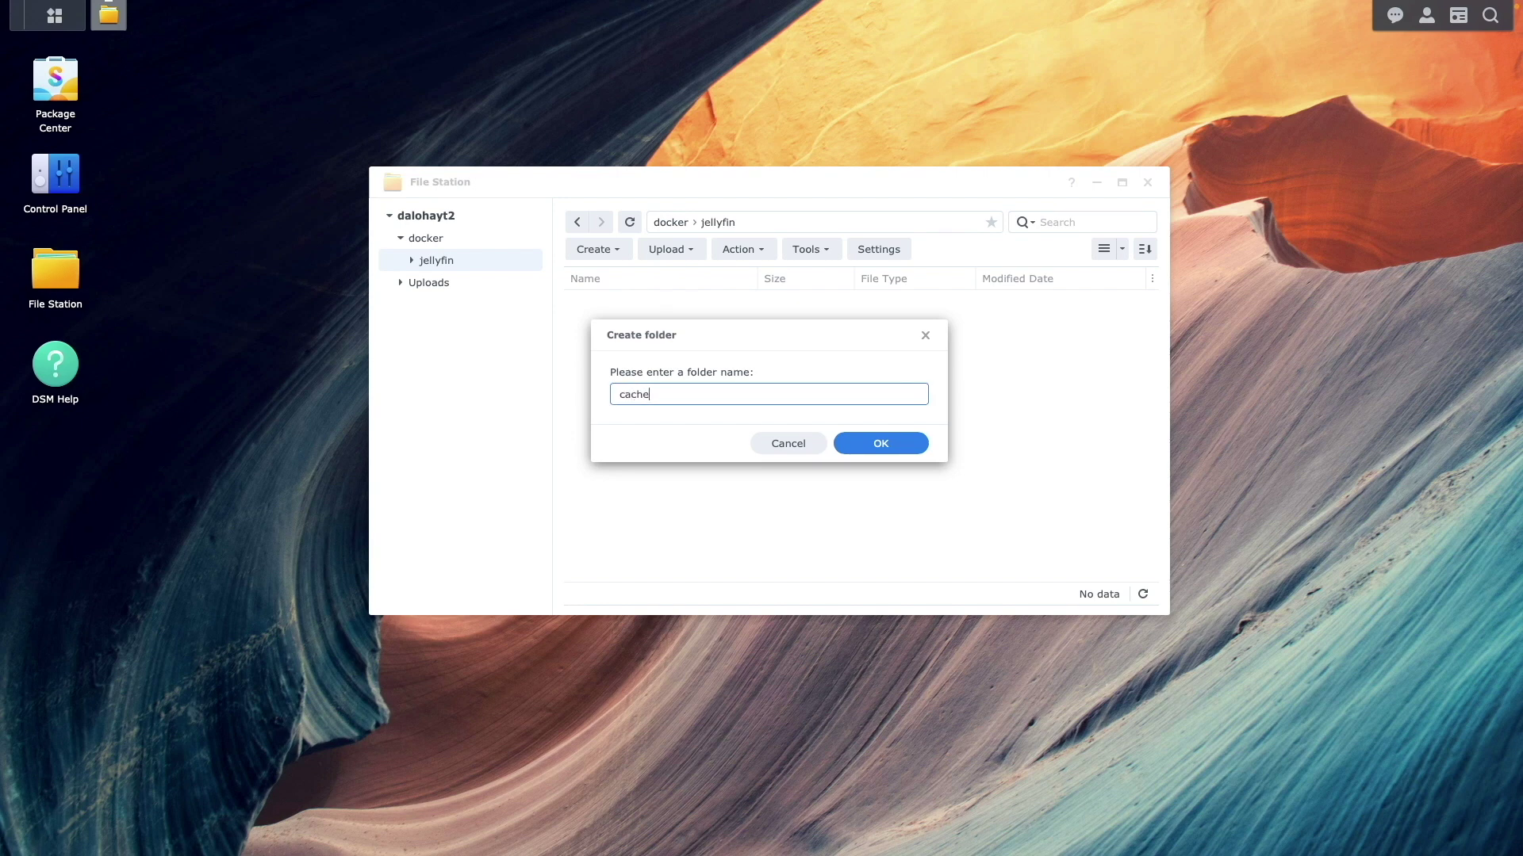
pyautogui.write('he')
pyautogui.click(840, 443)
pyautogui.click(596, 249)
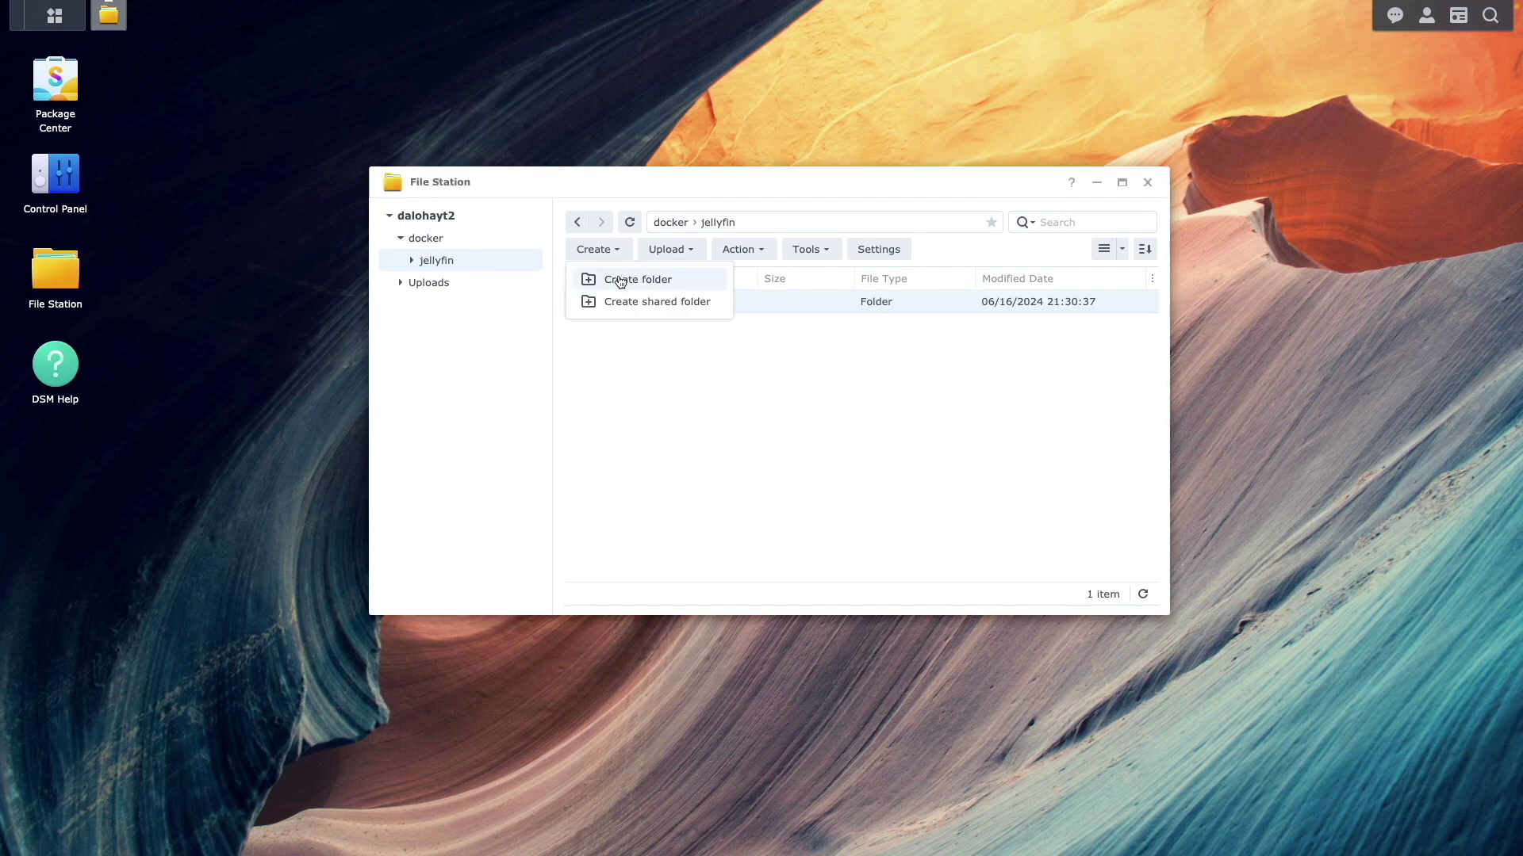
pyautogui.click(620, 281)
pyautogui.write('config')
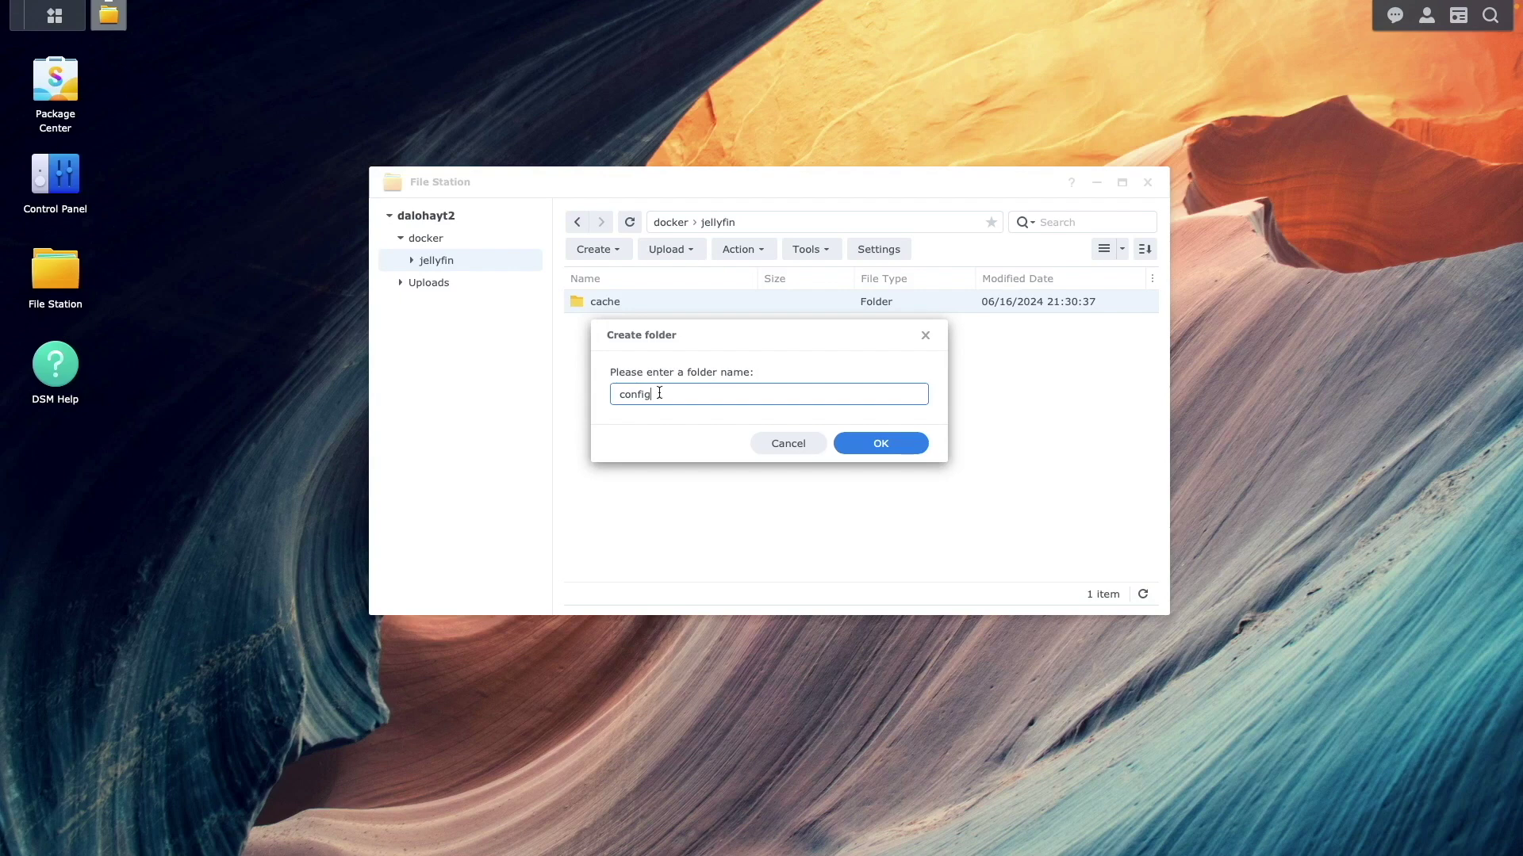
pyautogui.click(842, 443)
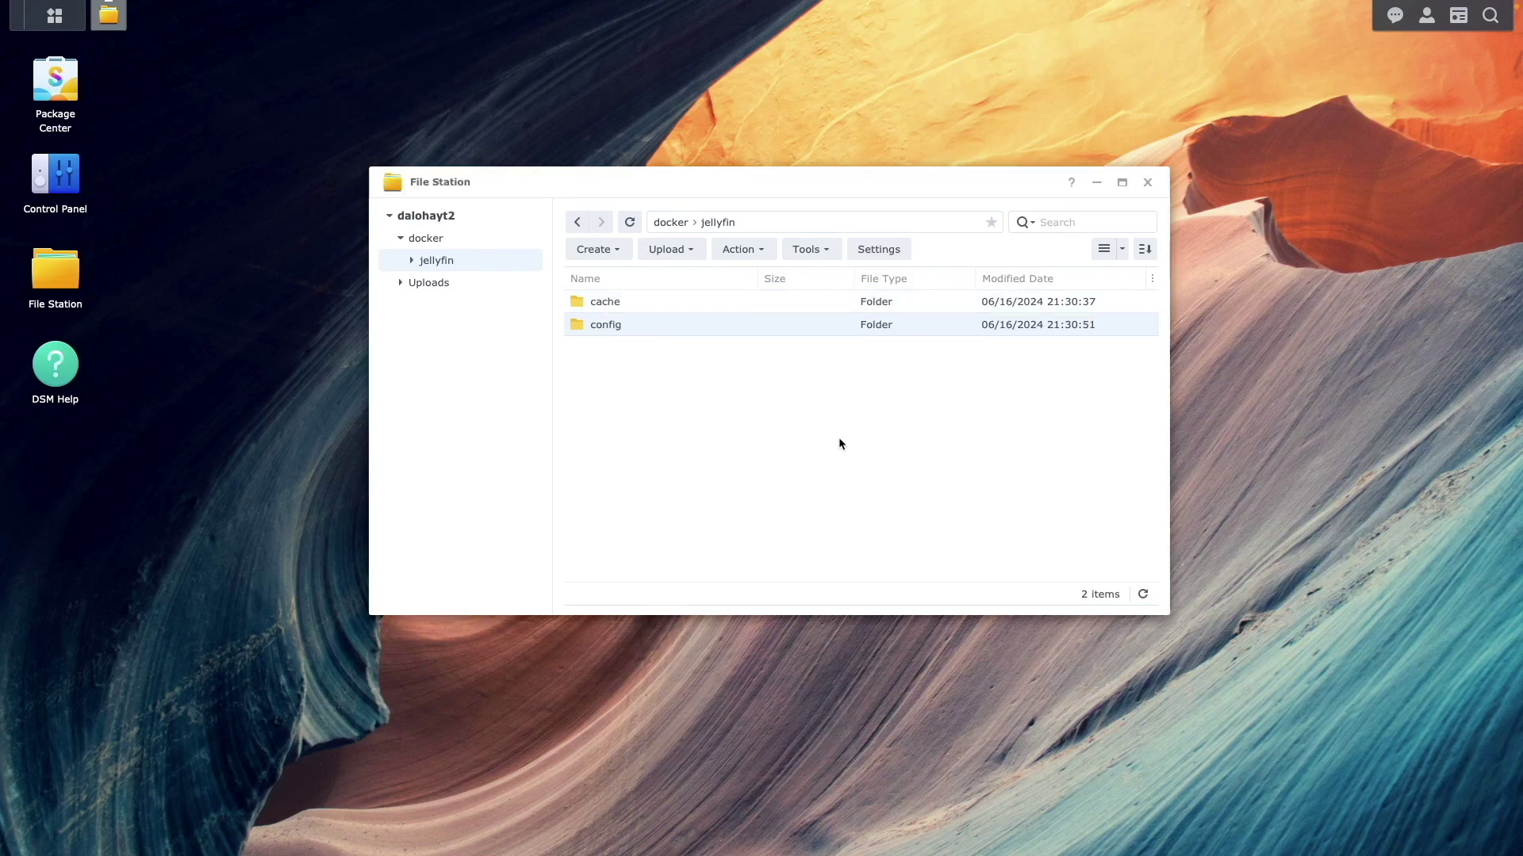
# Enable SSH in Control Panel's Terminal & SNMP, apply, and accept the security warning
pyautogui.click(1147, 182)
pyautogui.doubleClick(76, 184)
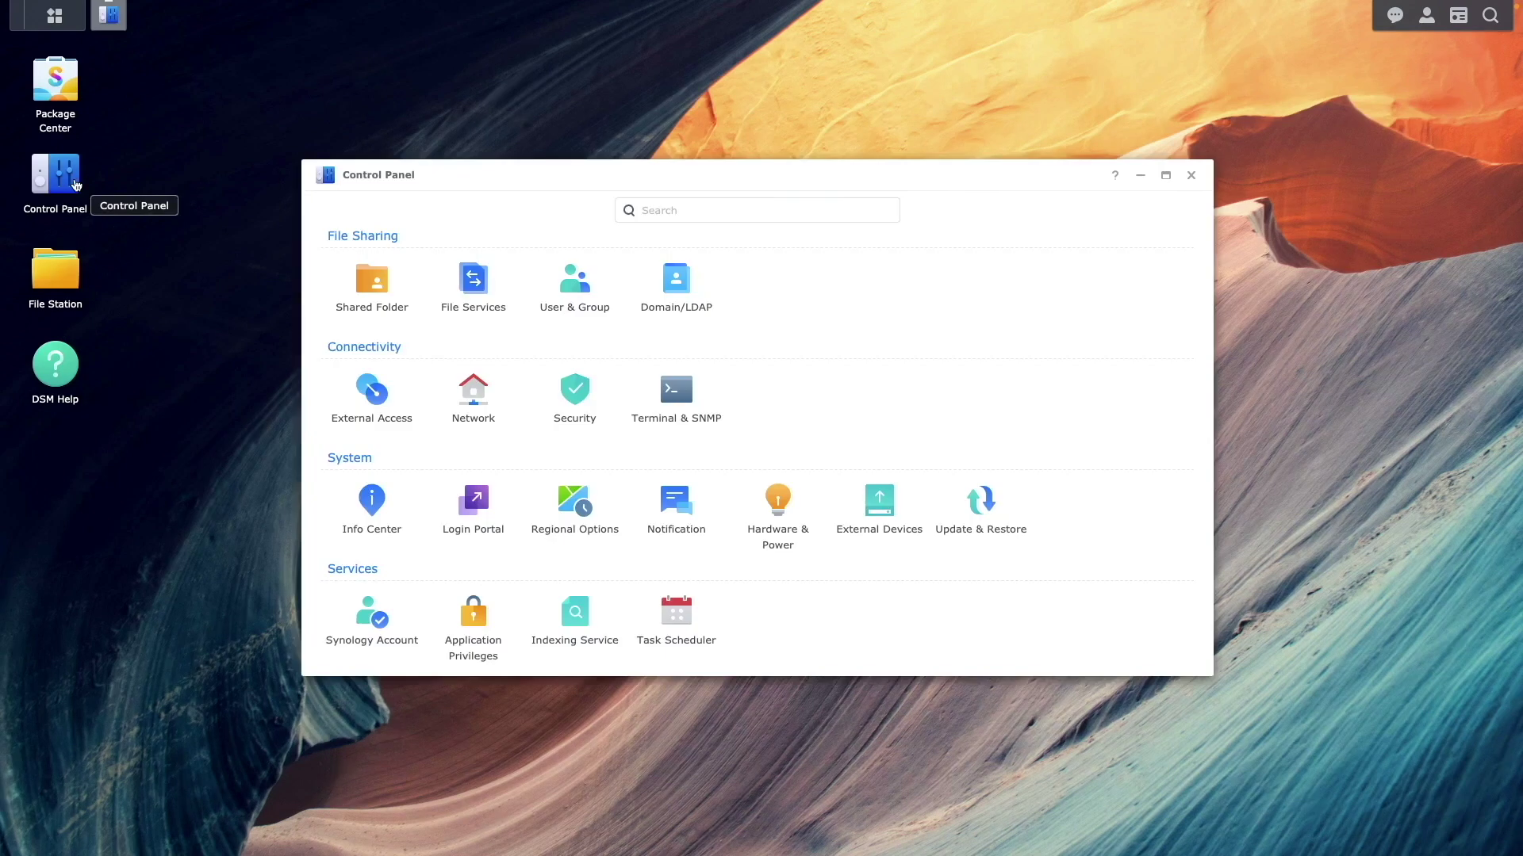
pyautogui.click(641, 406)
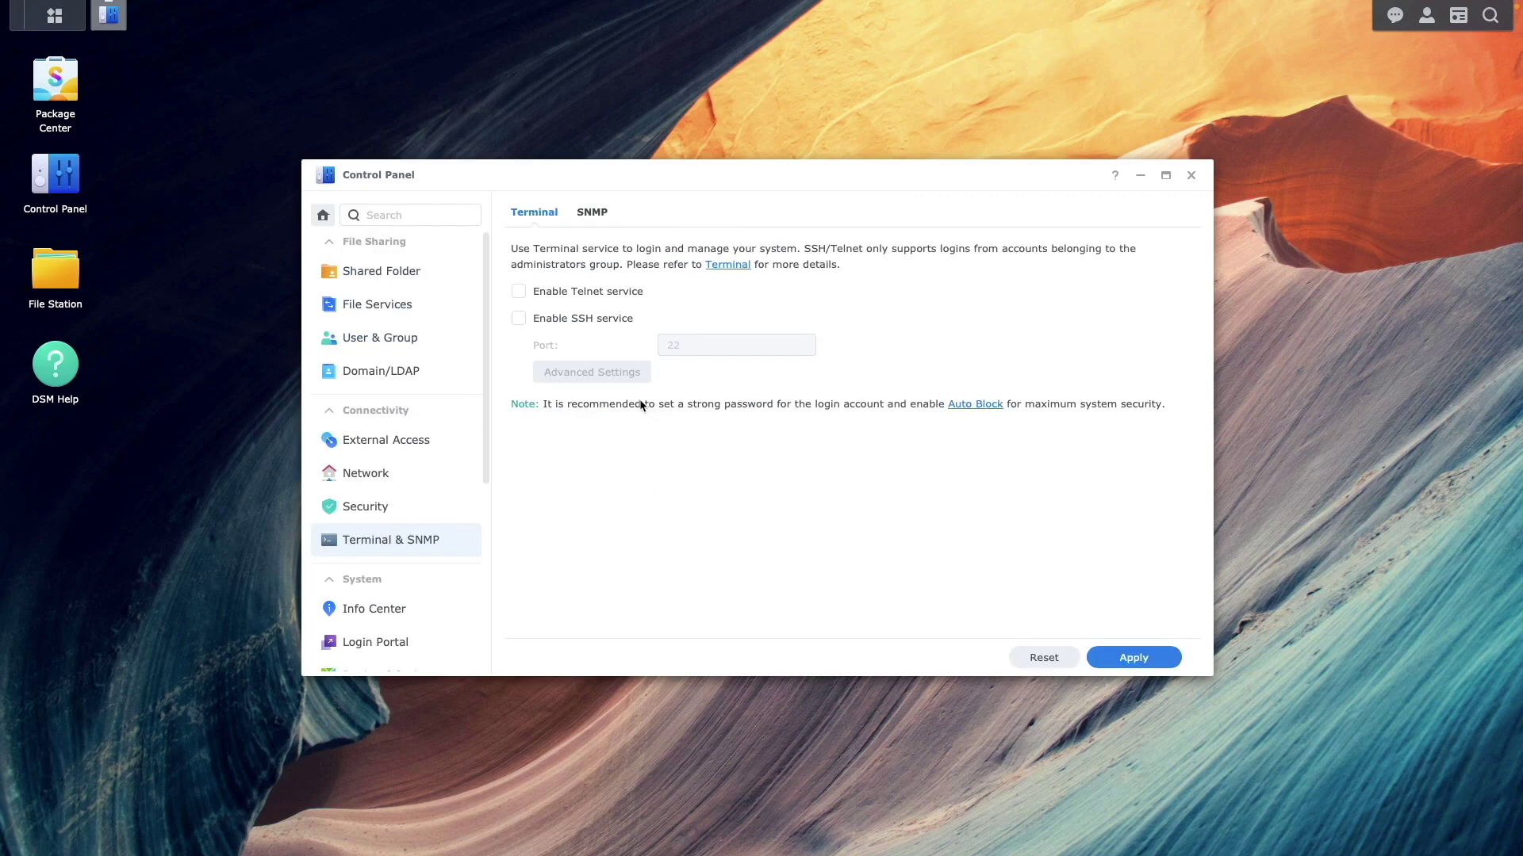
pyautogui.click(553, 320)
pyautogui.click(1142, 658)
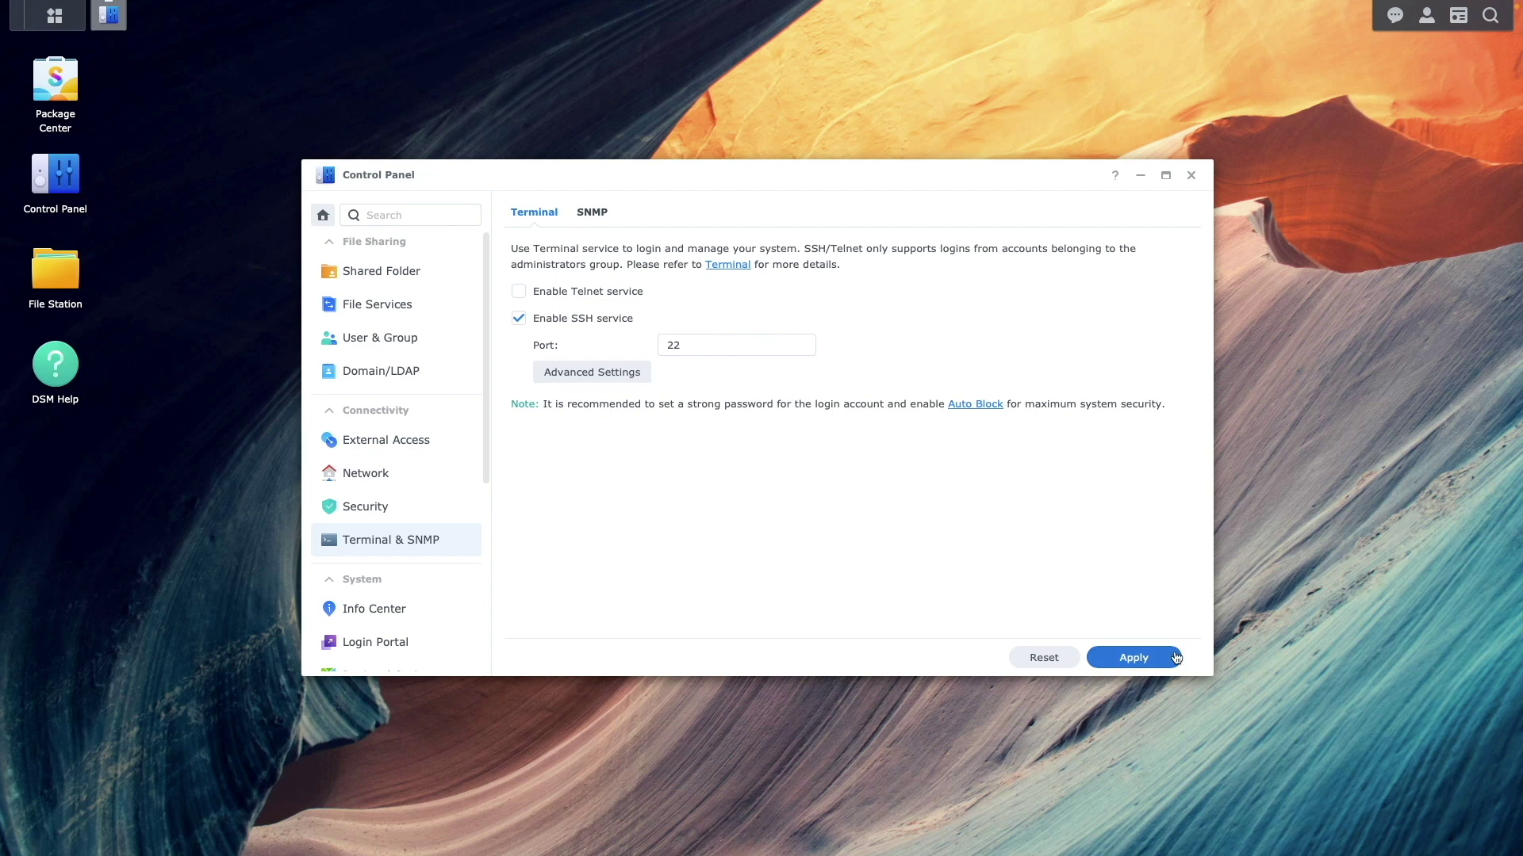
pyautogui.click(914, 516)
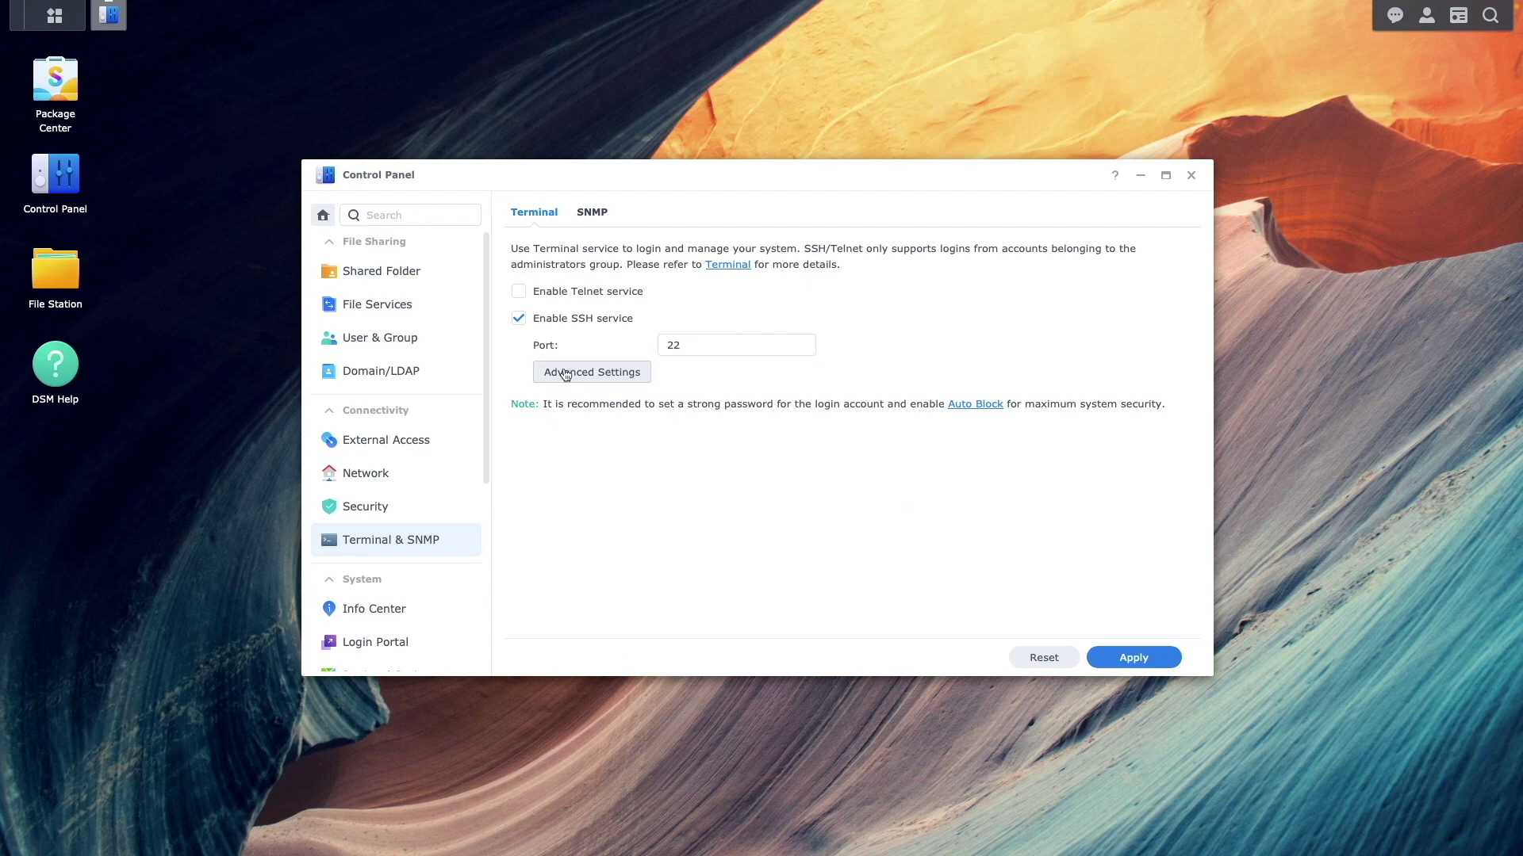
# Create a shared folder named movies on Volume 1 with default wizard settings
pyautogui.click(439, 284)
pyautogui.click(528, 224)
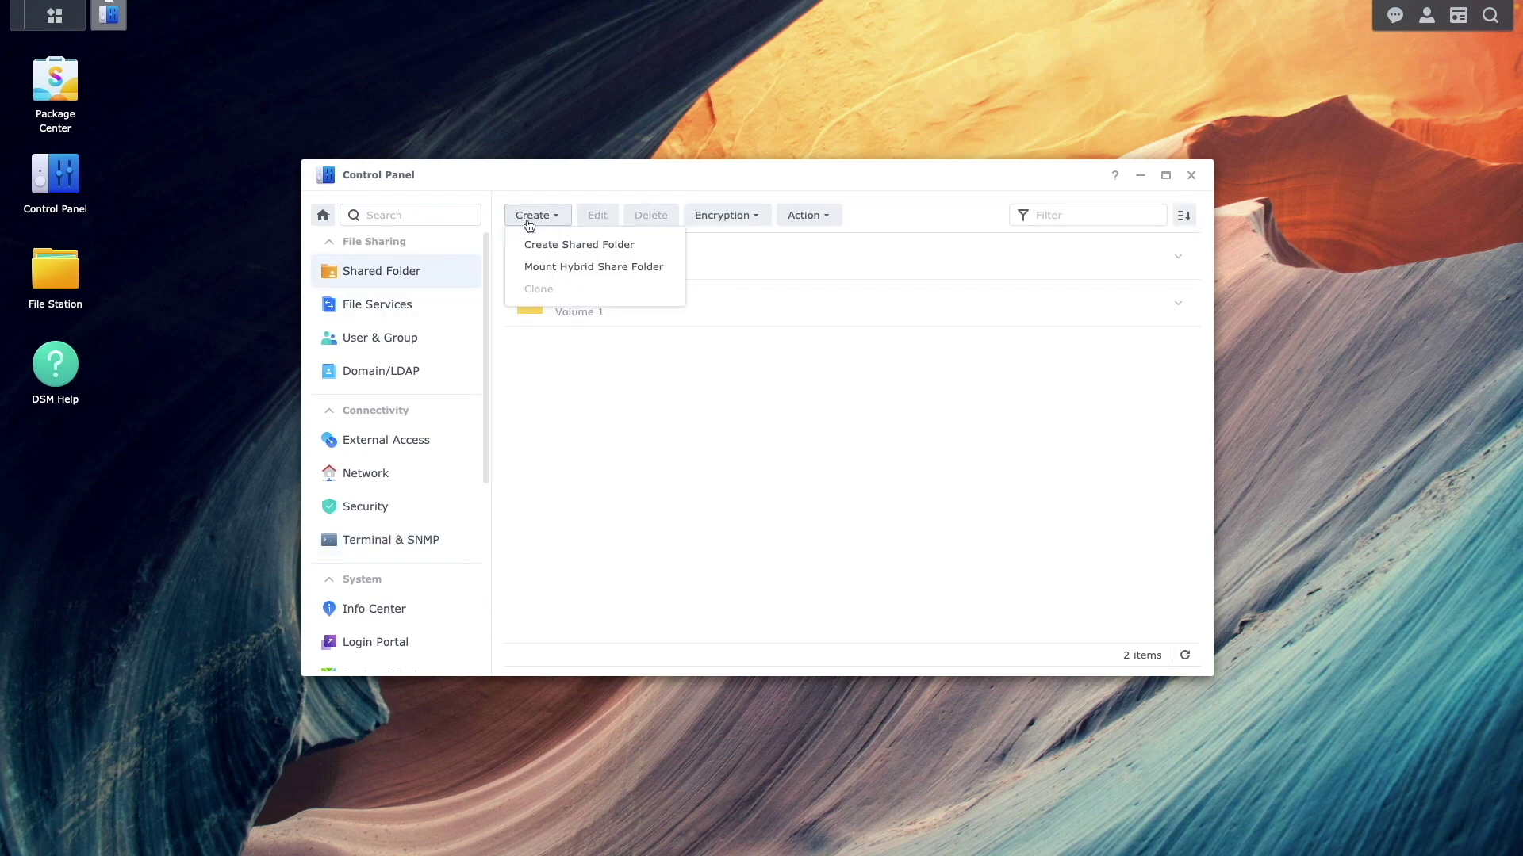
pyautogui.click(543, 245)
pyautogui.click(645, 292)
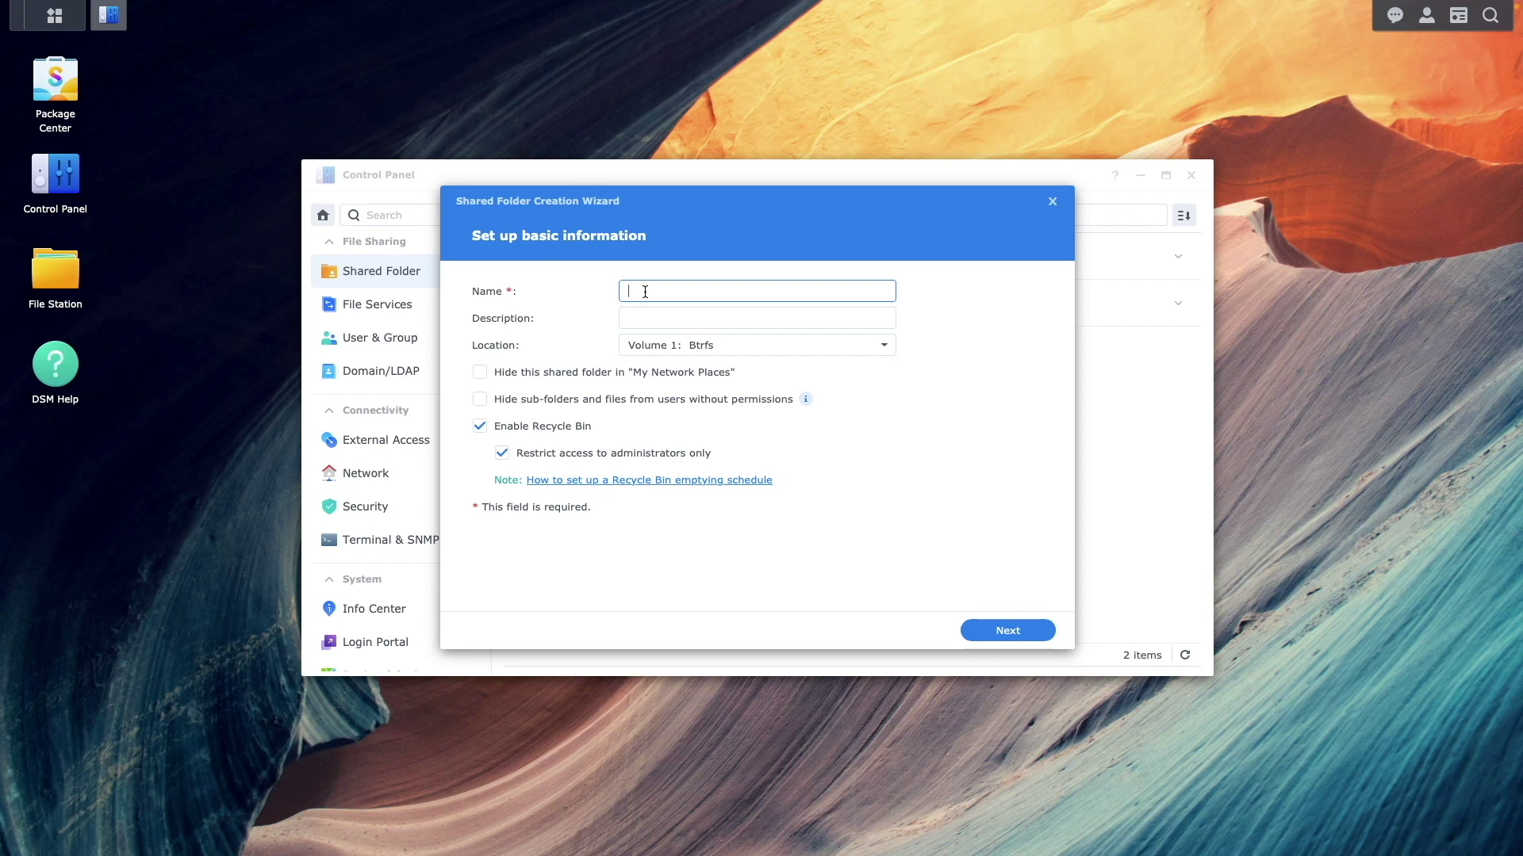
pyautogui.write('movies')
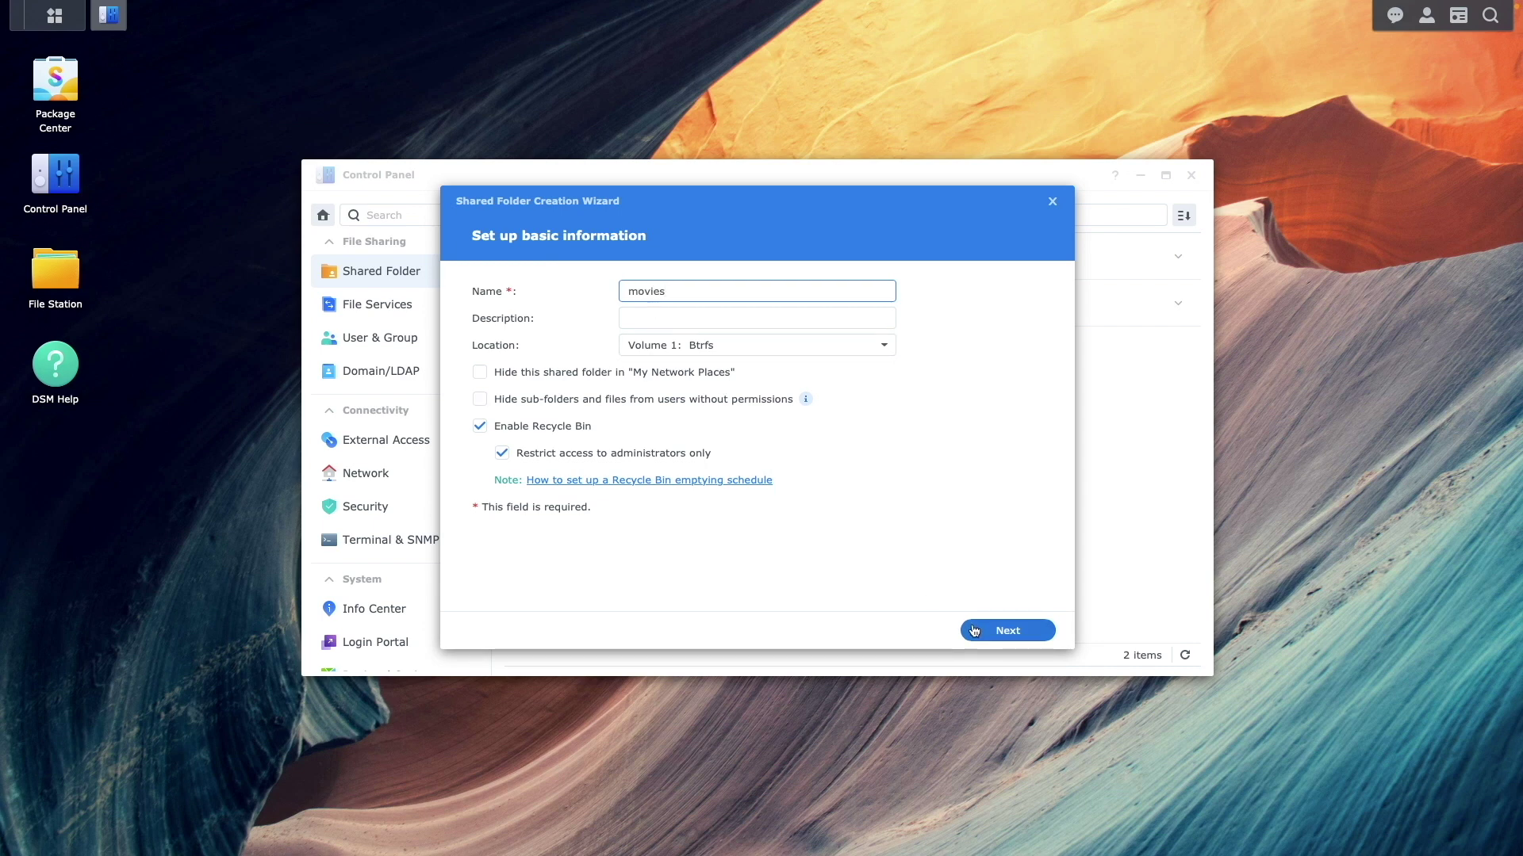
pyautogui.click(972, 630)
pyautogui.click(974, 631)
pyautogui.click(974, 631)
pyautogui.click(972, 630)
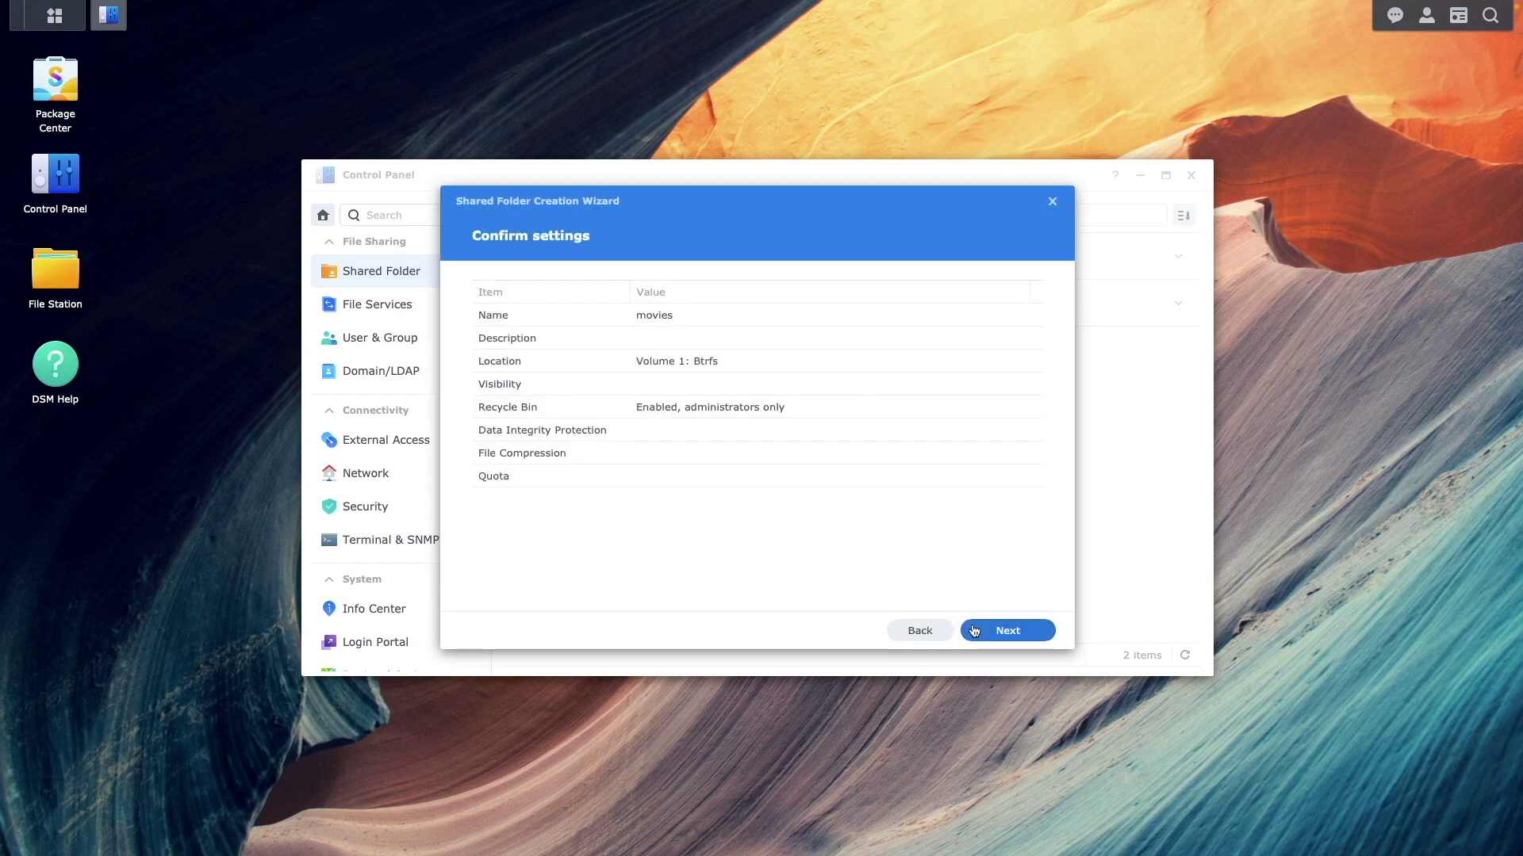
# Create a second shared folder named tv and apply its permissions
pyautogui.click(546, 216)
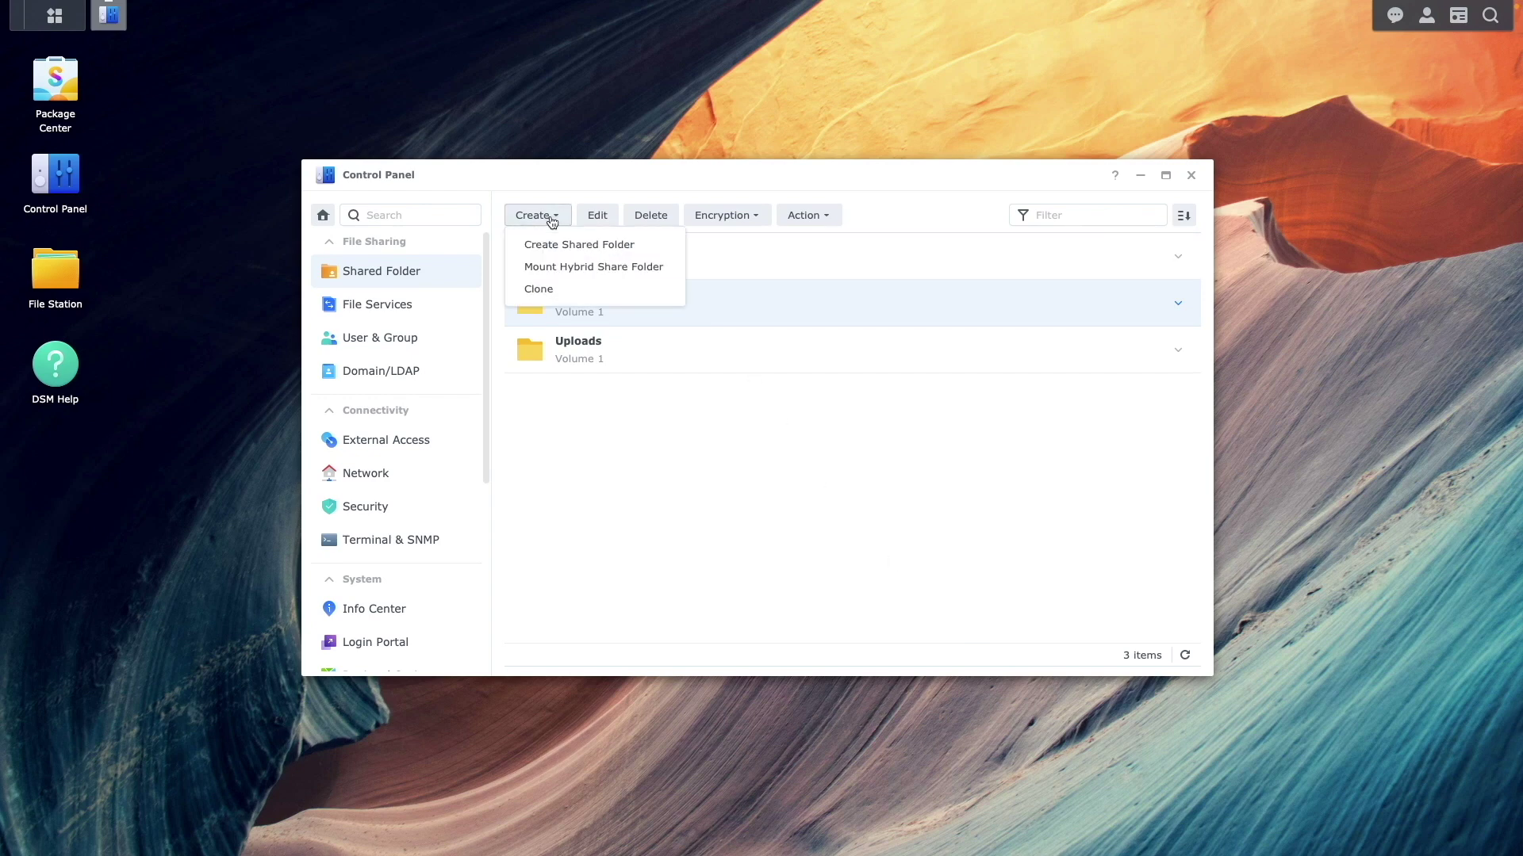
pyautogui.click(572, 246)
pyautogui.click(632, 290)
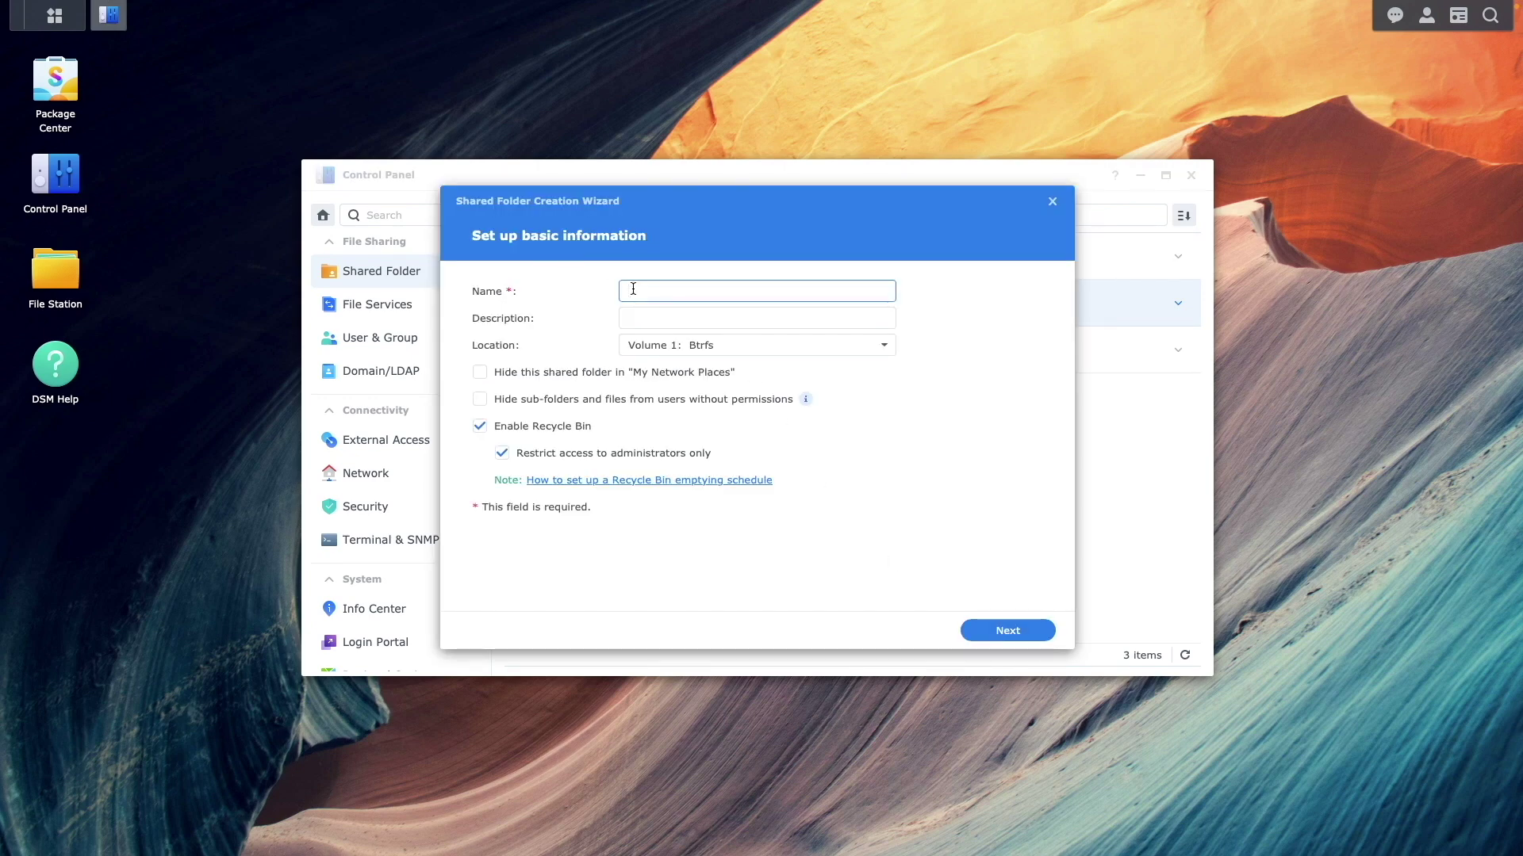
pyautogui.click(976, 630)
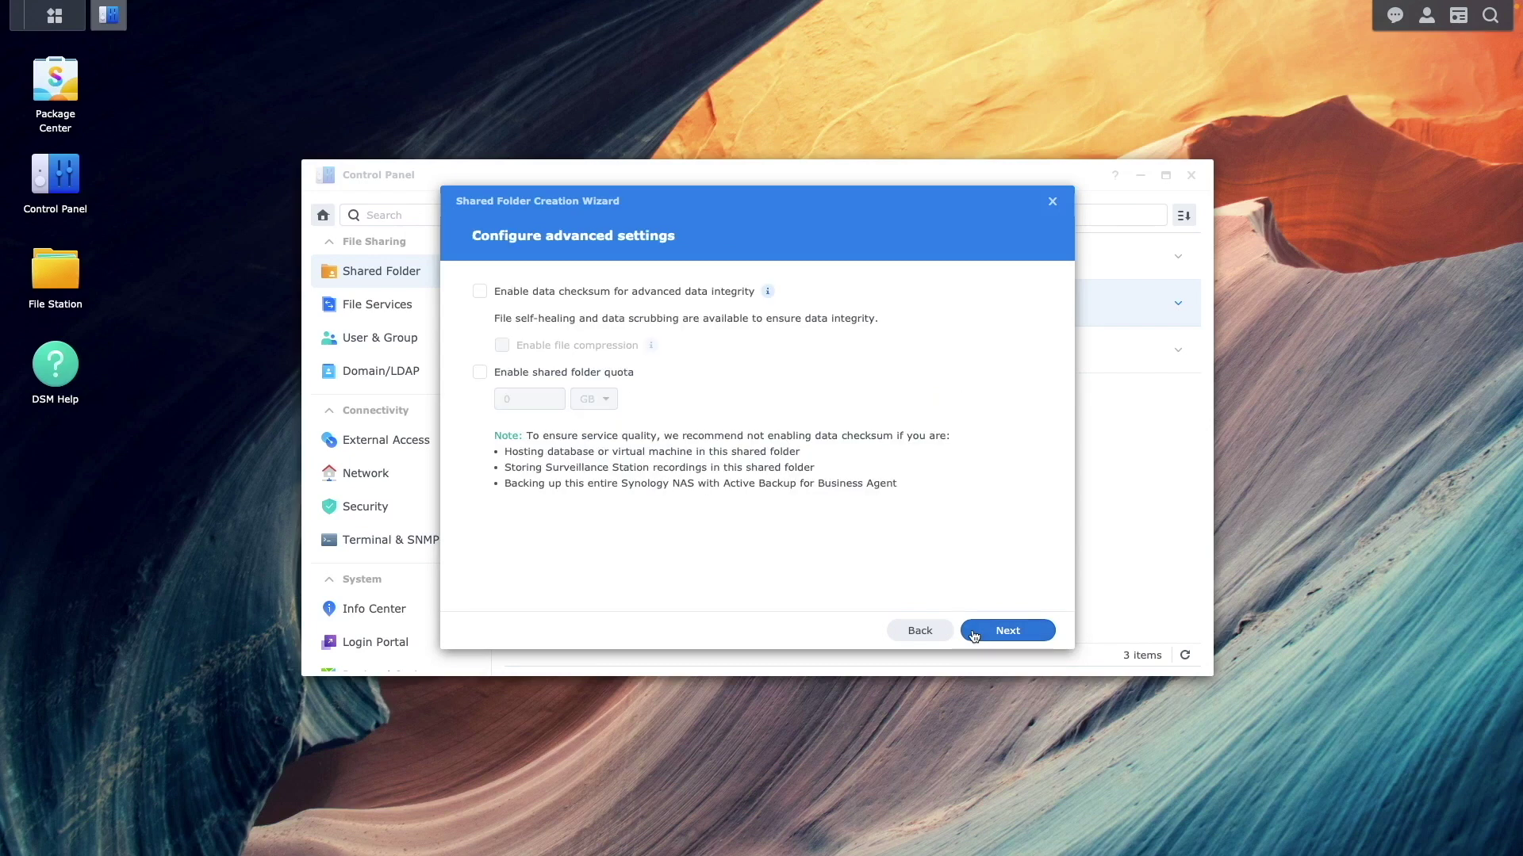
pyautogui.click(974, 632)
pyautogui.click(974, 634)
pyautogui.click(971, 635)
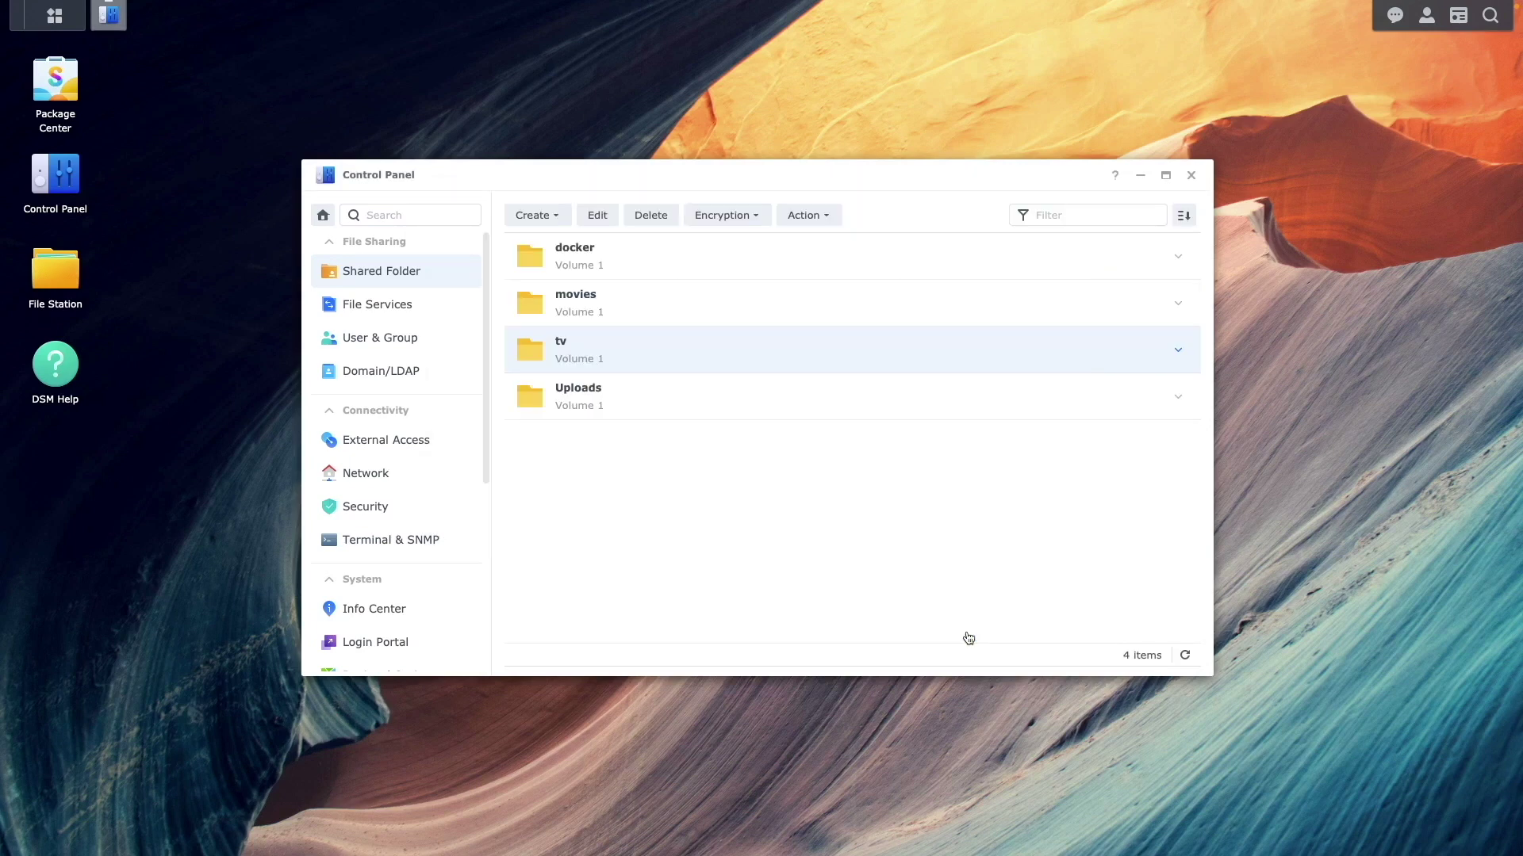
# Start a new jellyfin project in Container Manager with path /docker/jellyfin
pyautogui.click(1191, 176)
pyautogui.click(70, 20)
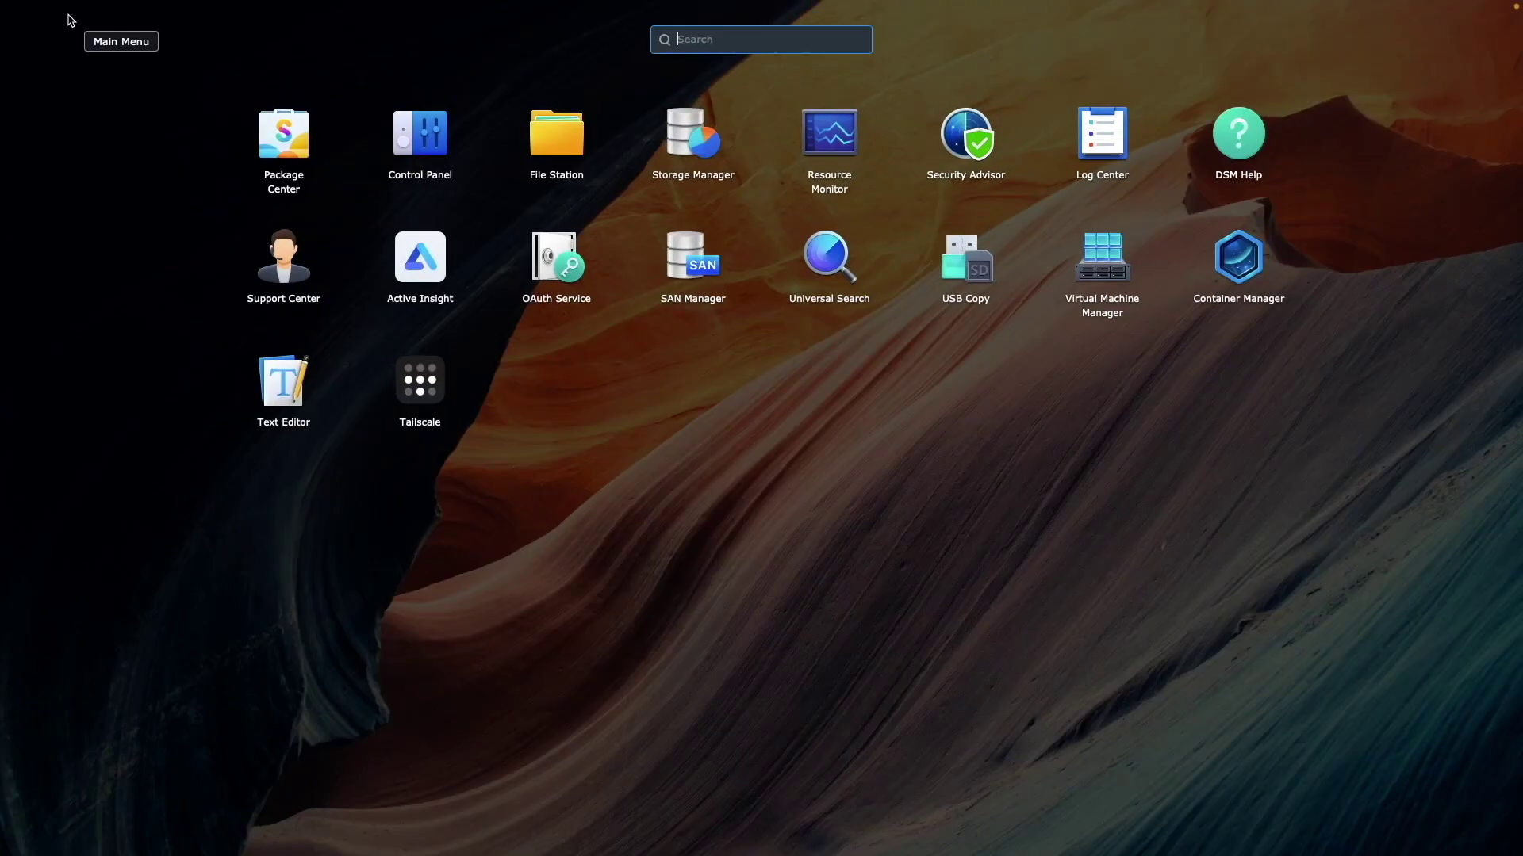
pyautogui.click(1218, 272)
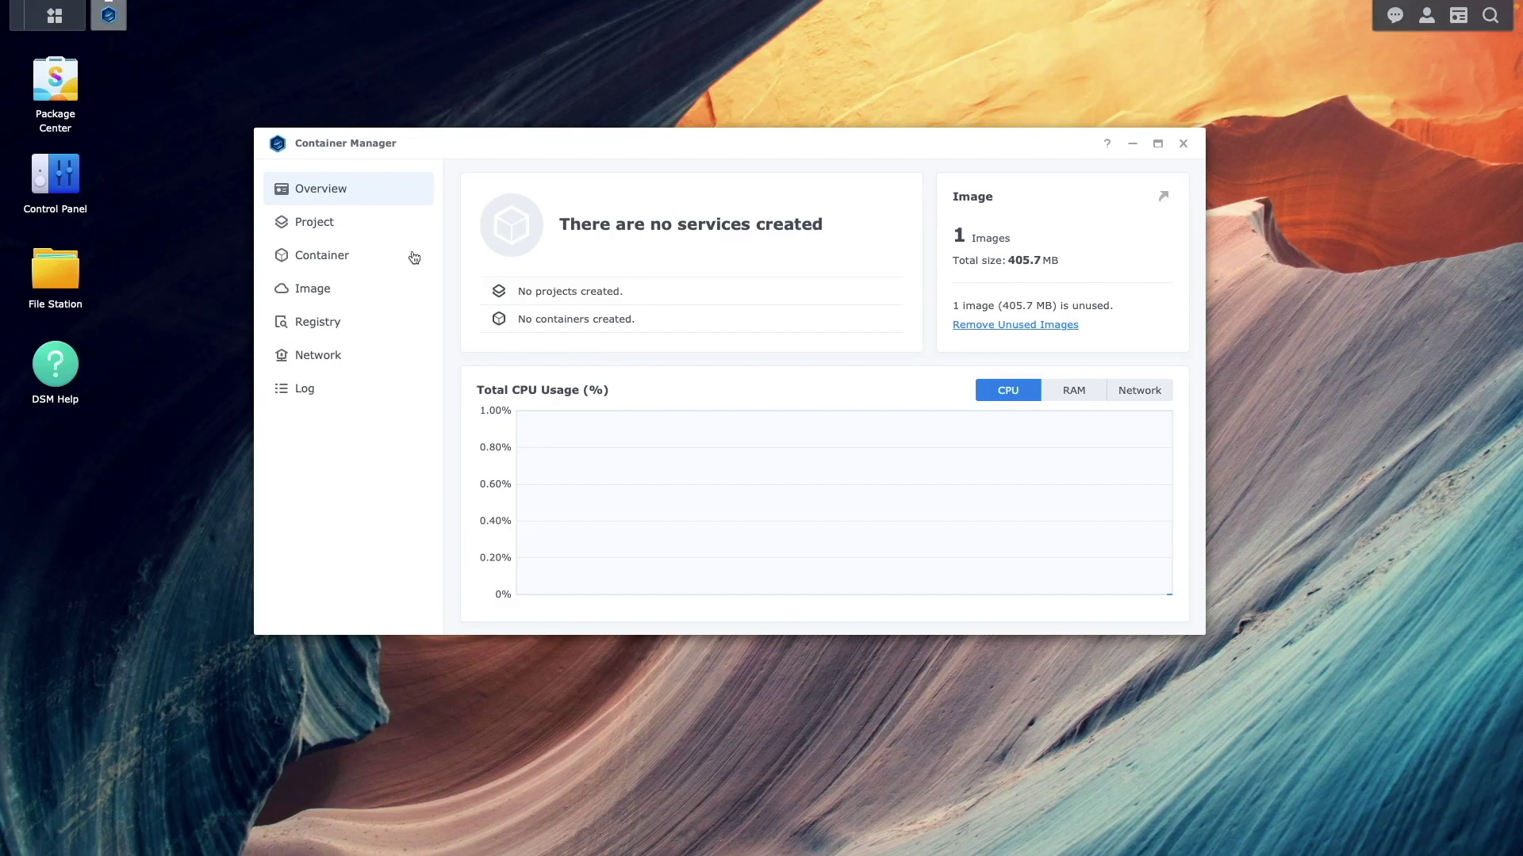
pyautogui.click(333, 226)
pyautogui.click(800, 470)
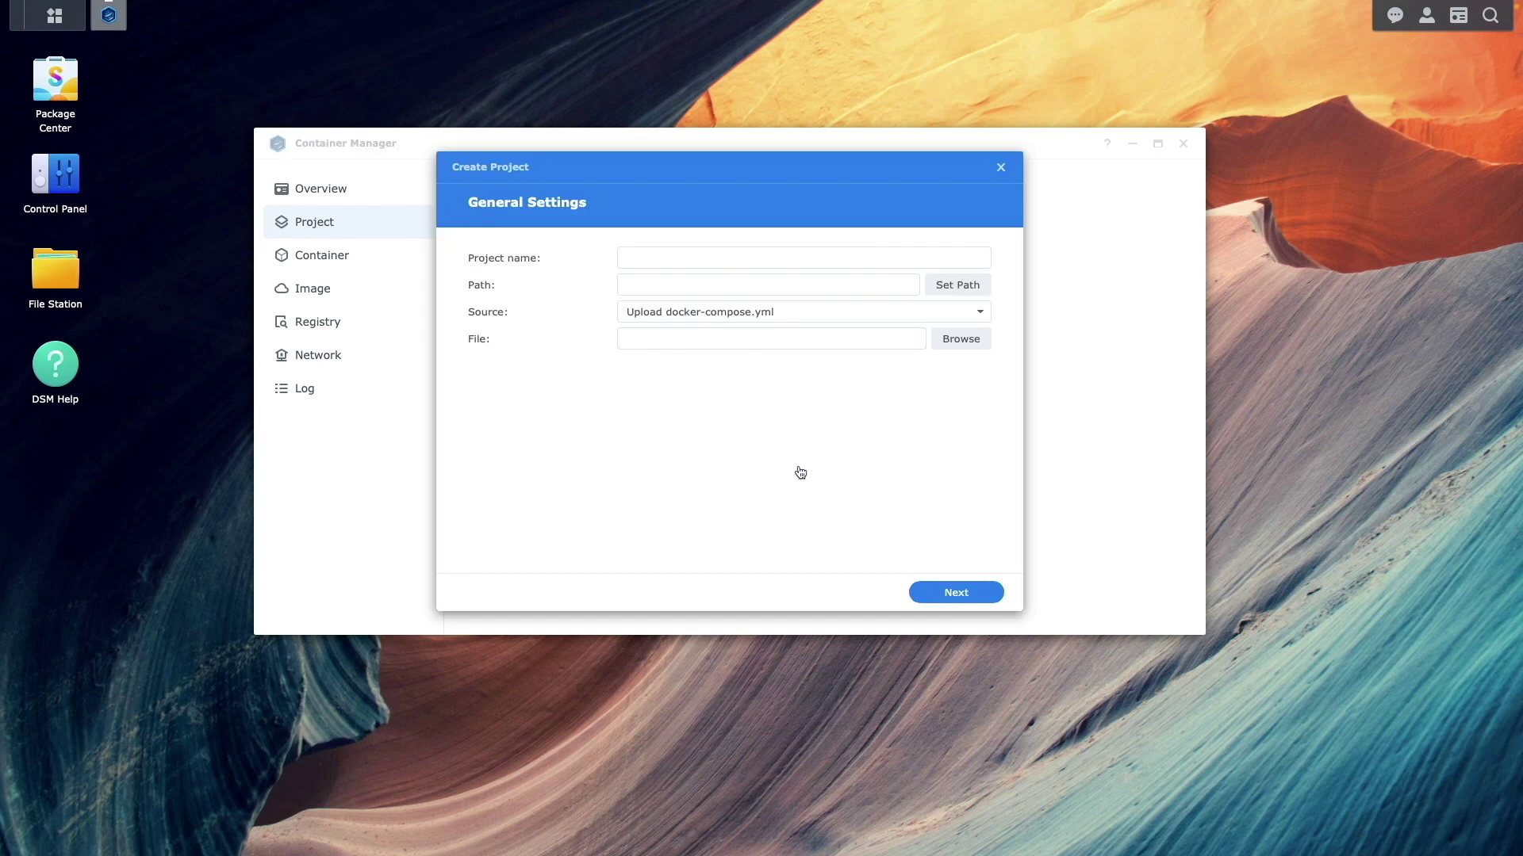
pyautogui.click(643, 260)
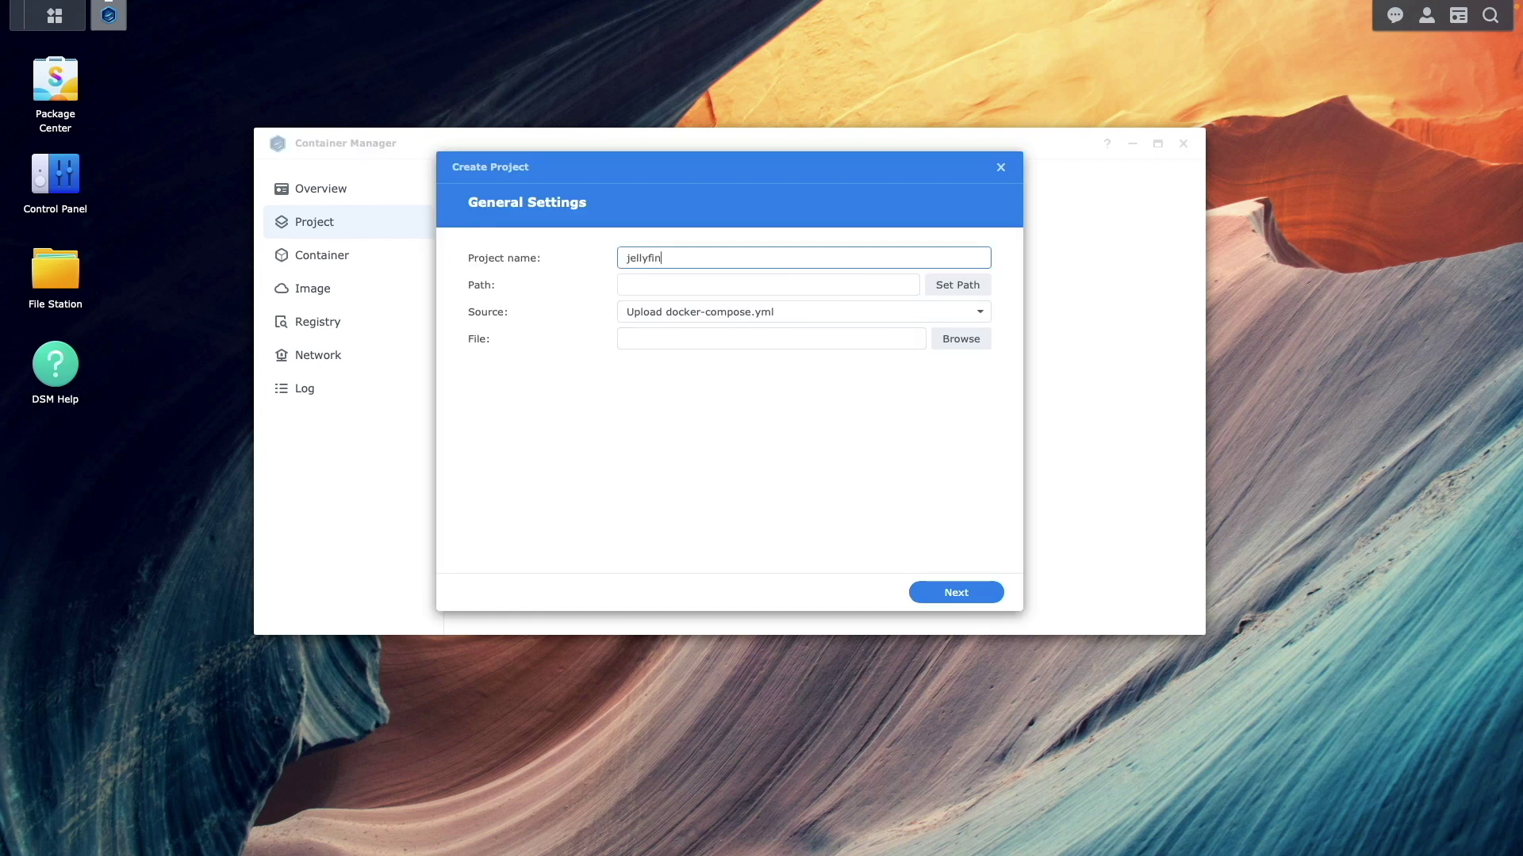
pyautogui.click(935, 288)
pyautogui.click(586, 262)
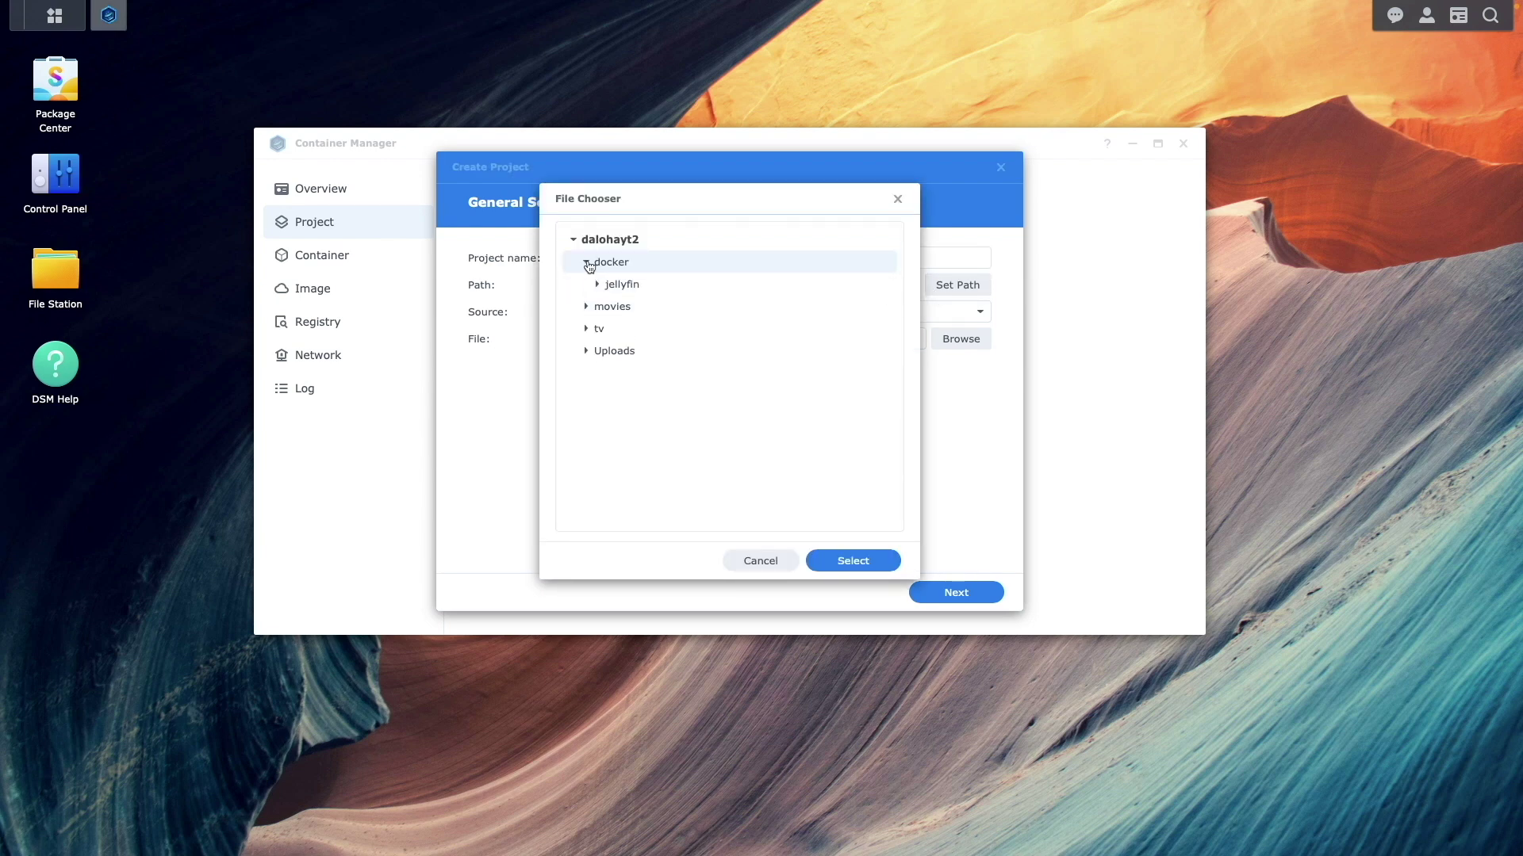
pyautogui.click(629, 286)
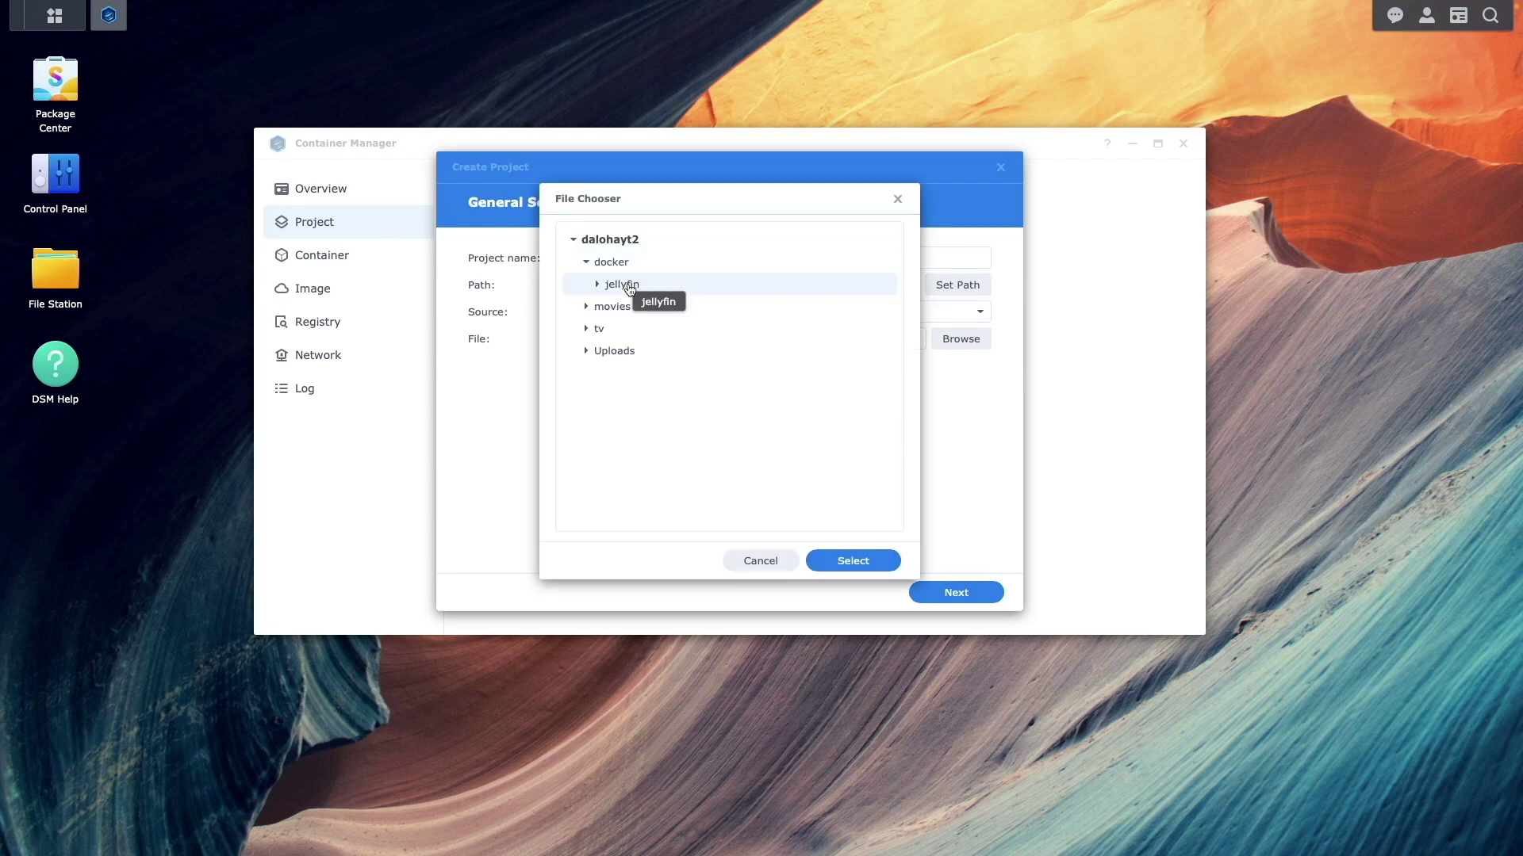
pyautogui.click(825, 561)
# Create a new docker-compose.yml and paste in the jellyfin compose file
pyautogui.click(977, 312)
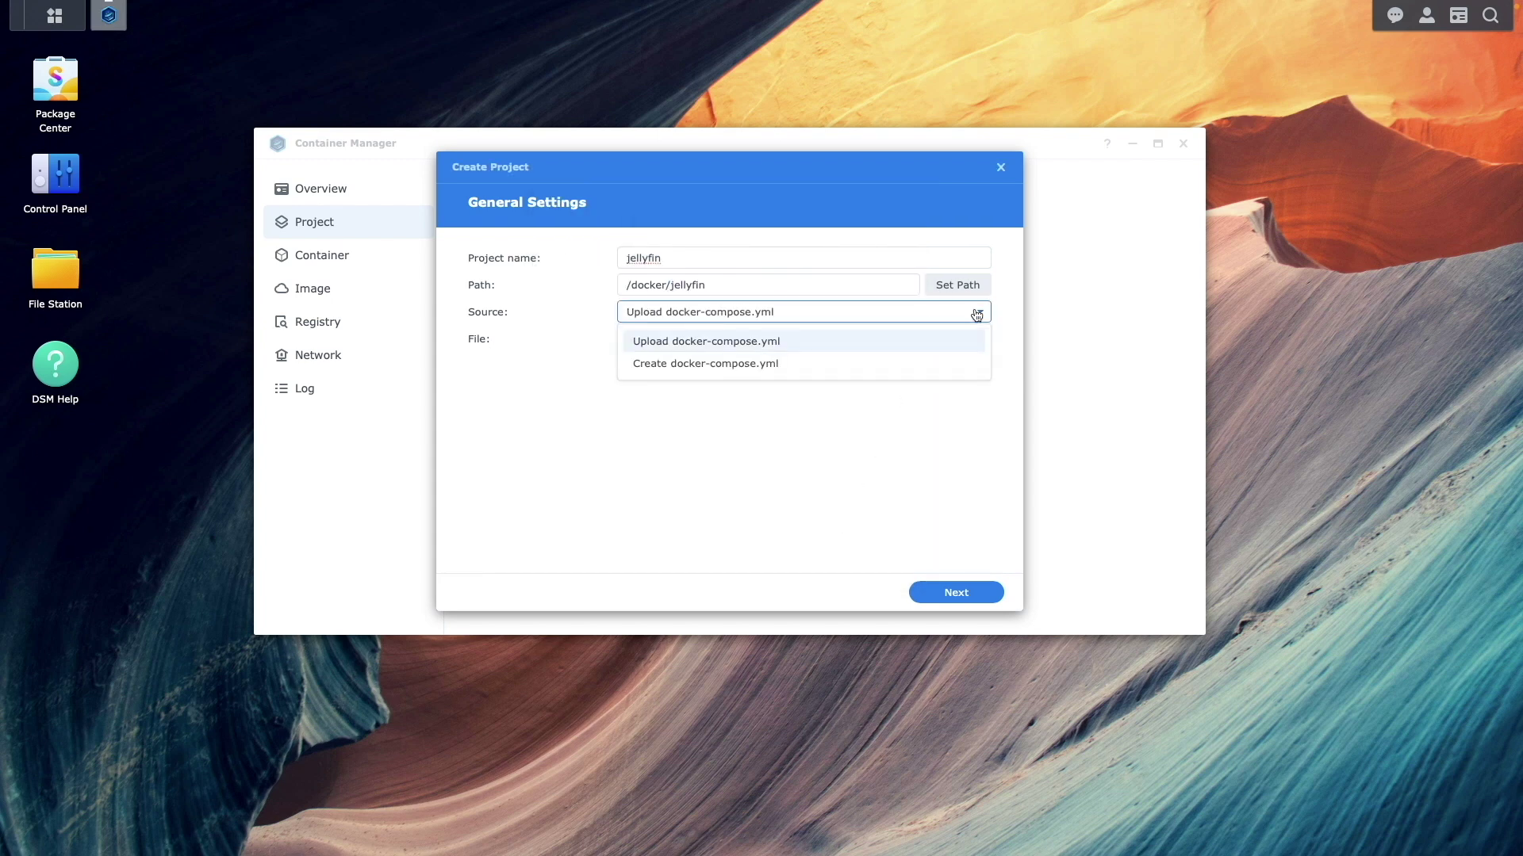
pyautogui.click(829, 369)
pyautogui.click(816, 386)
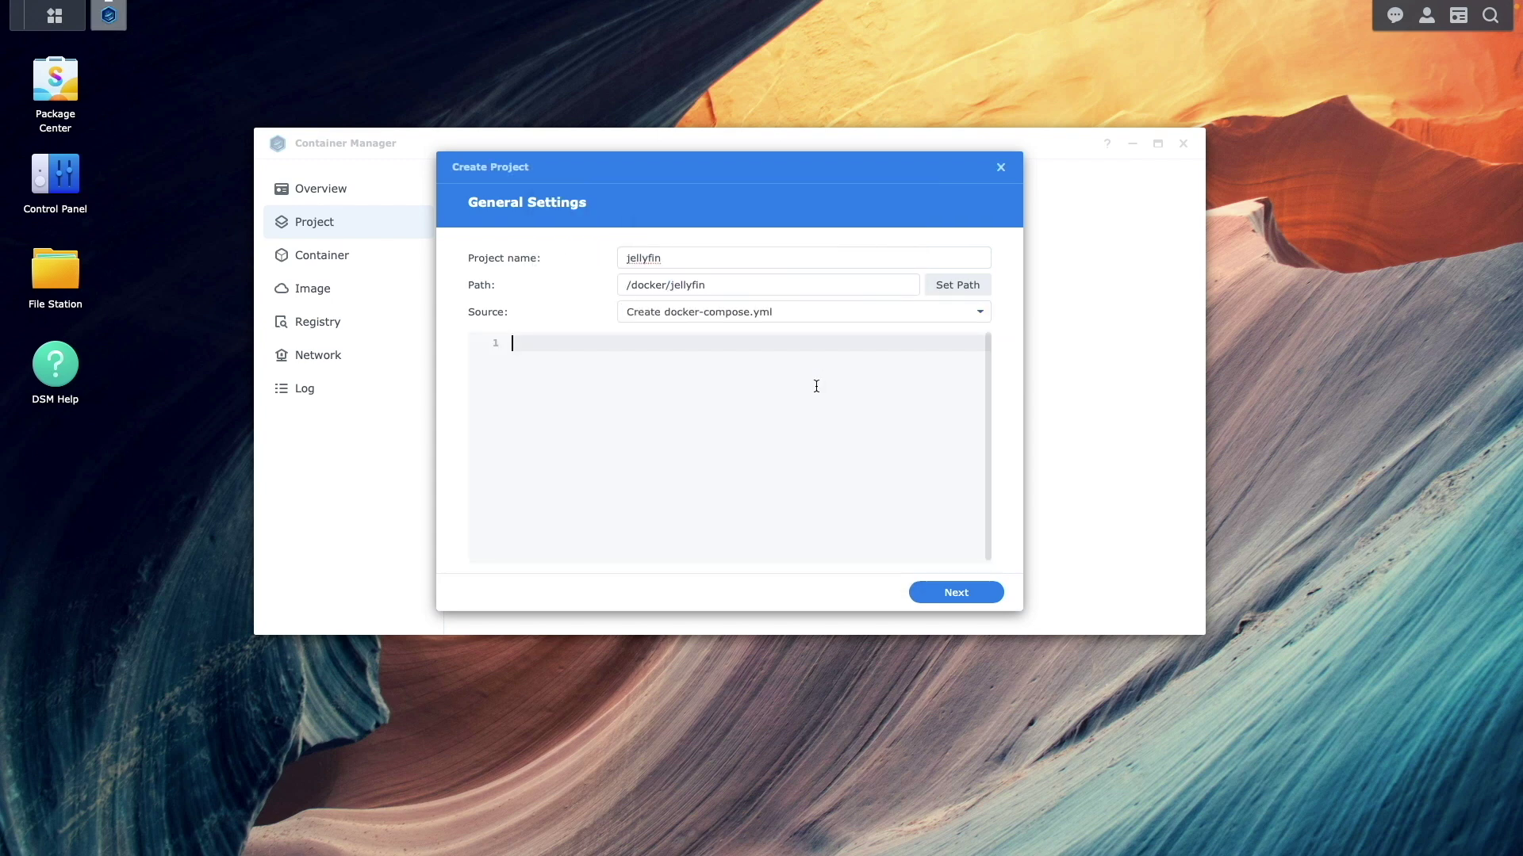
pyautogui.hotkey('ctrl', 'v')
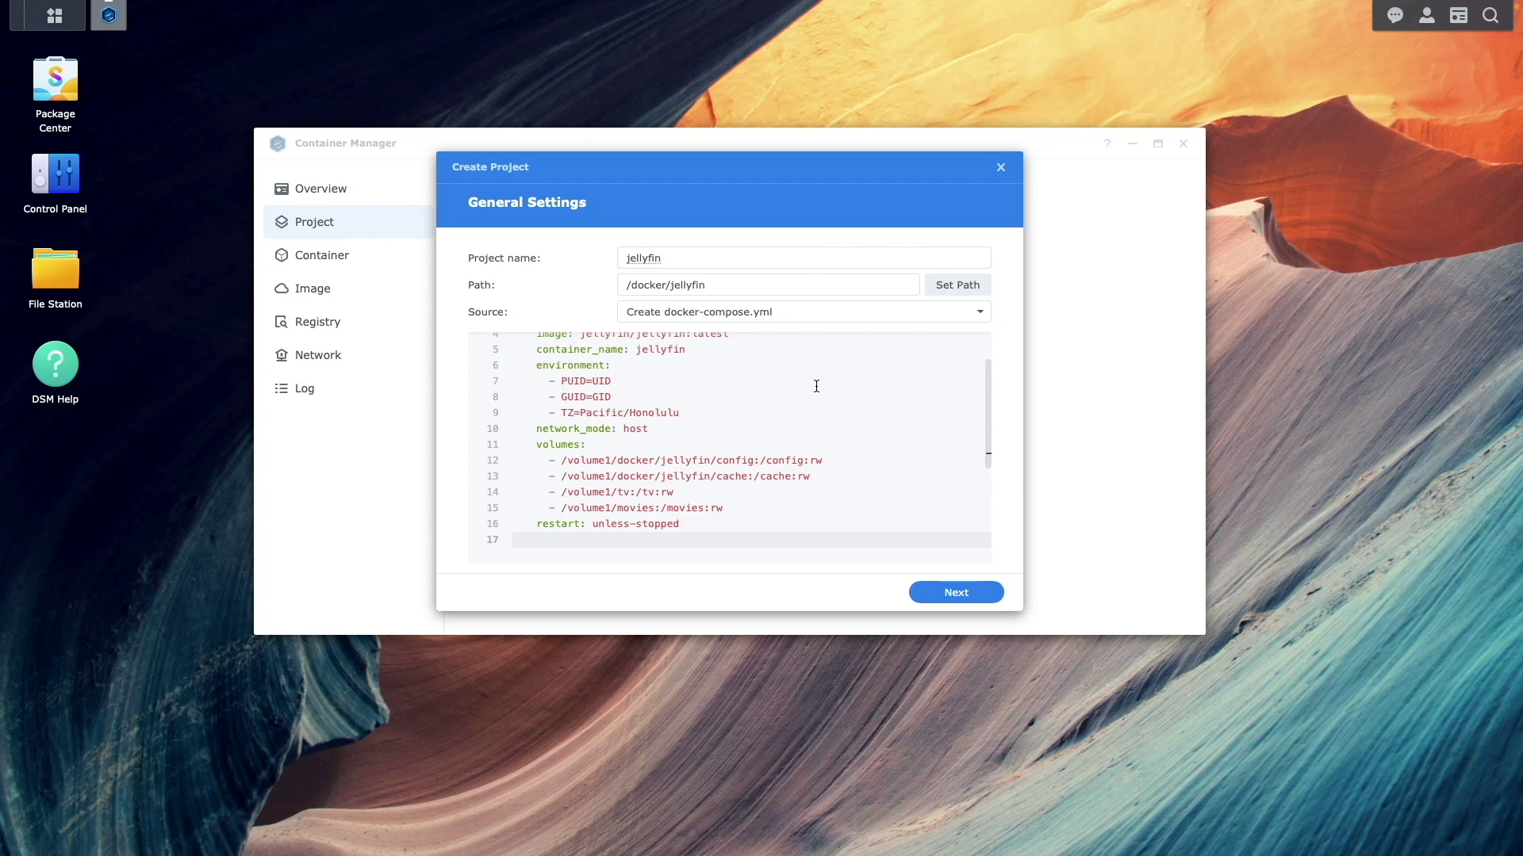
pyautogui.press('Up')
pyautogui.press('Up')
pyautogui.press('Up')
pyautogui.press('Up')
pyautogui.press('Up')
pyautogui.press('Up')
pyautogui.press('Up')
pyautogui.press('Up')
pyautogui.press('Up')
pyautogui.press('Up')
pyautogui.press('Up')
pyautogui.press('Up')
pyautogui.press('Up')
pyautogui.press('Up')
pyautogui.press('Up')
pyautogui.press('Up')
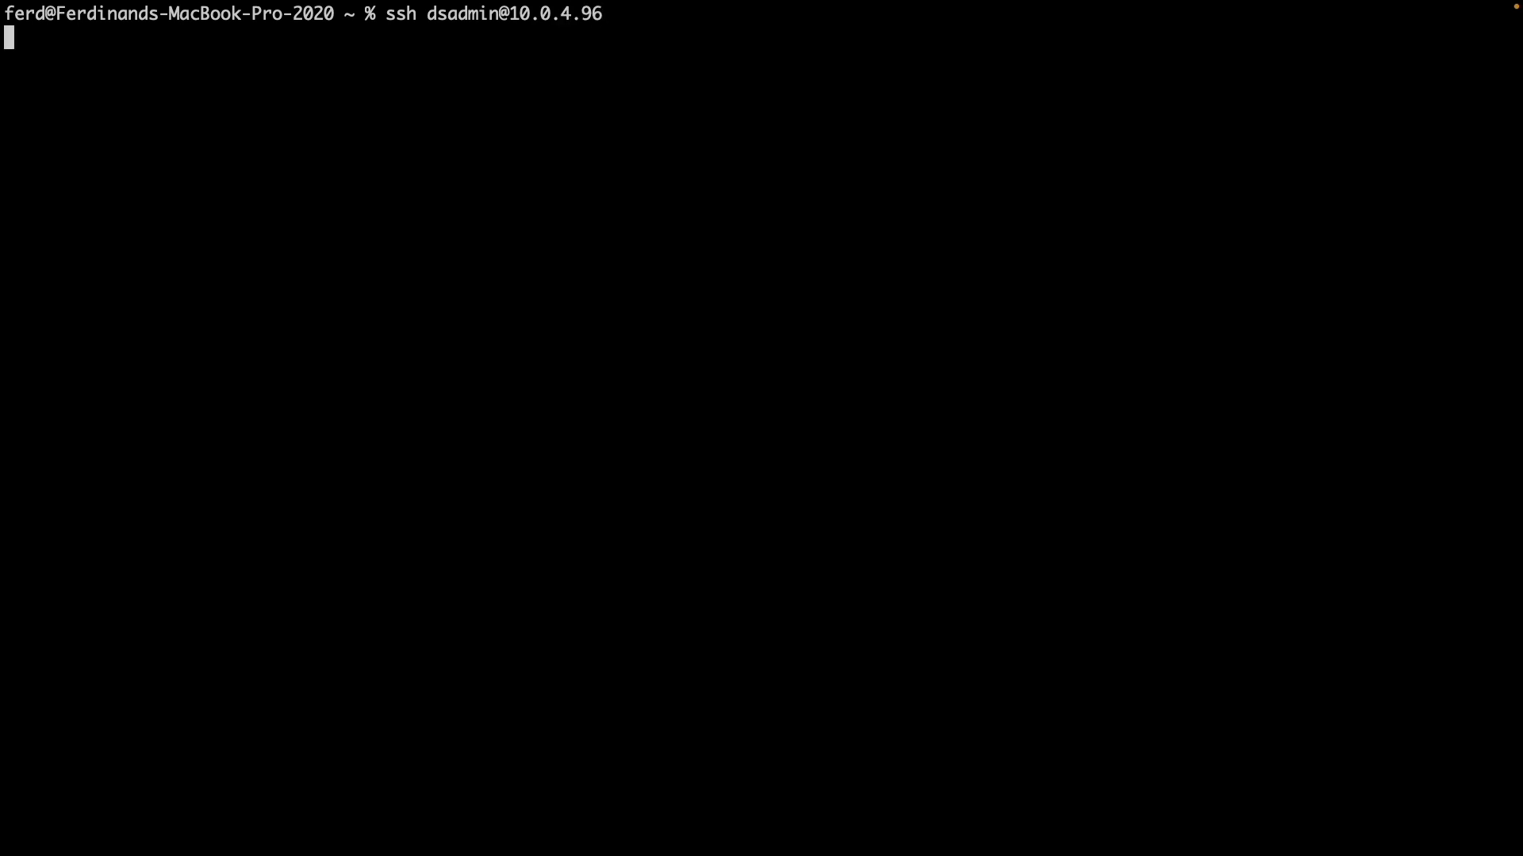
# SSH into the NAS at 10.0.4.96 and run id to read uid 1026 and gid 100
pyautogui.press('Return')
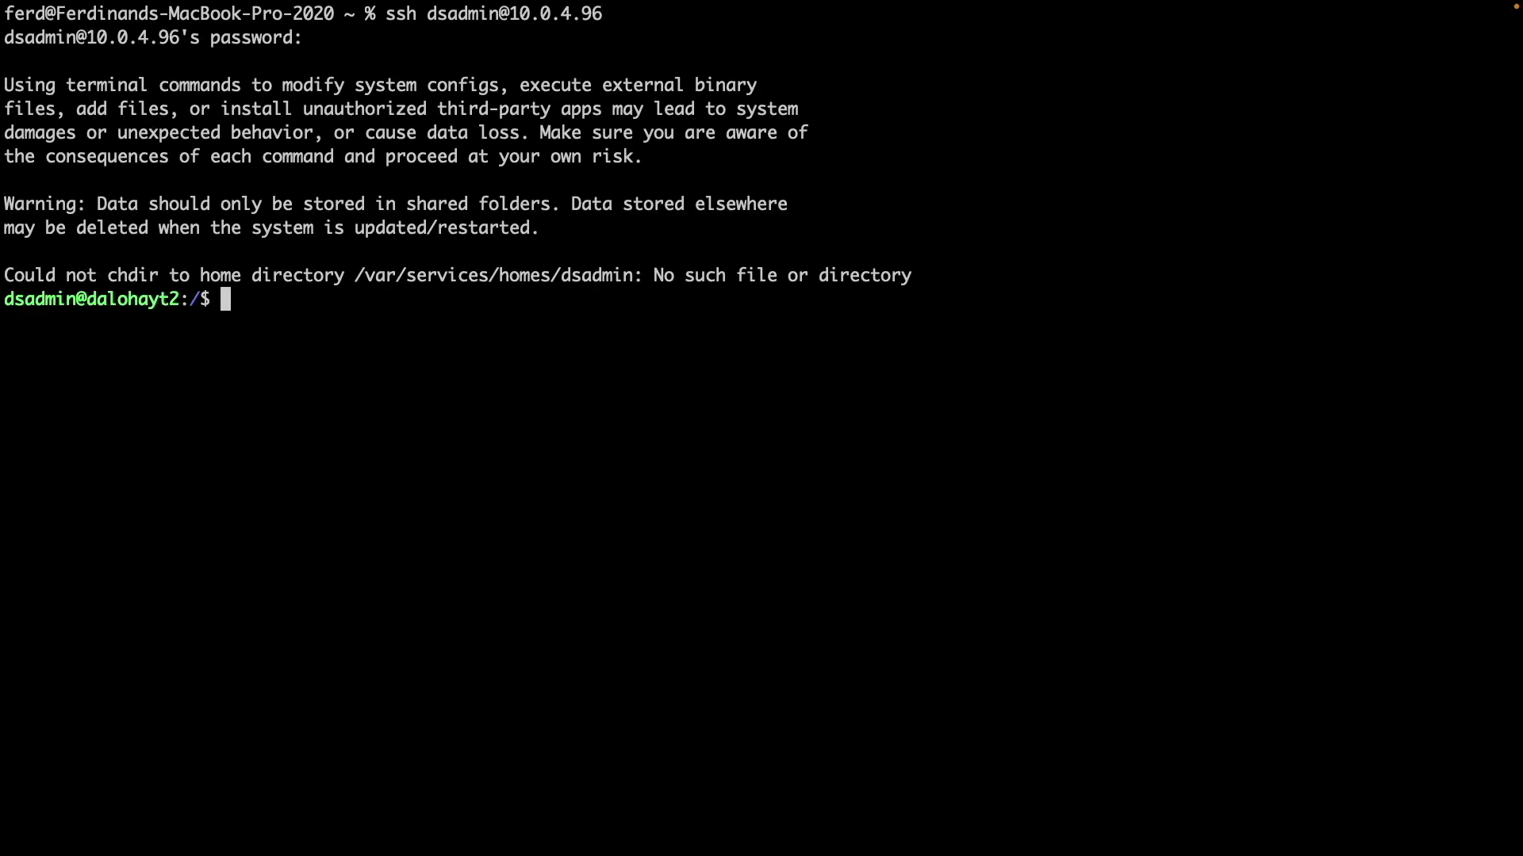
pyautogui.write('id')
pyautogui.press('Return')
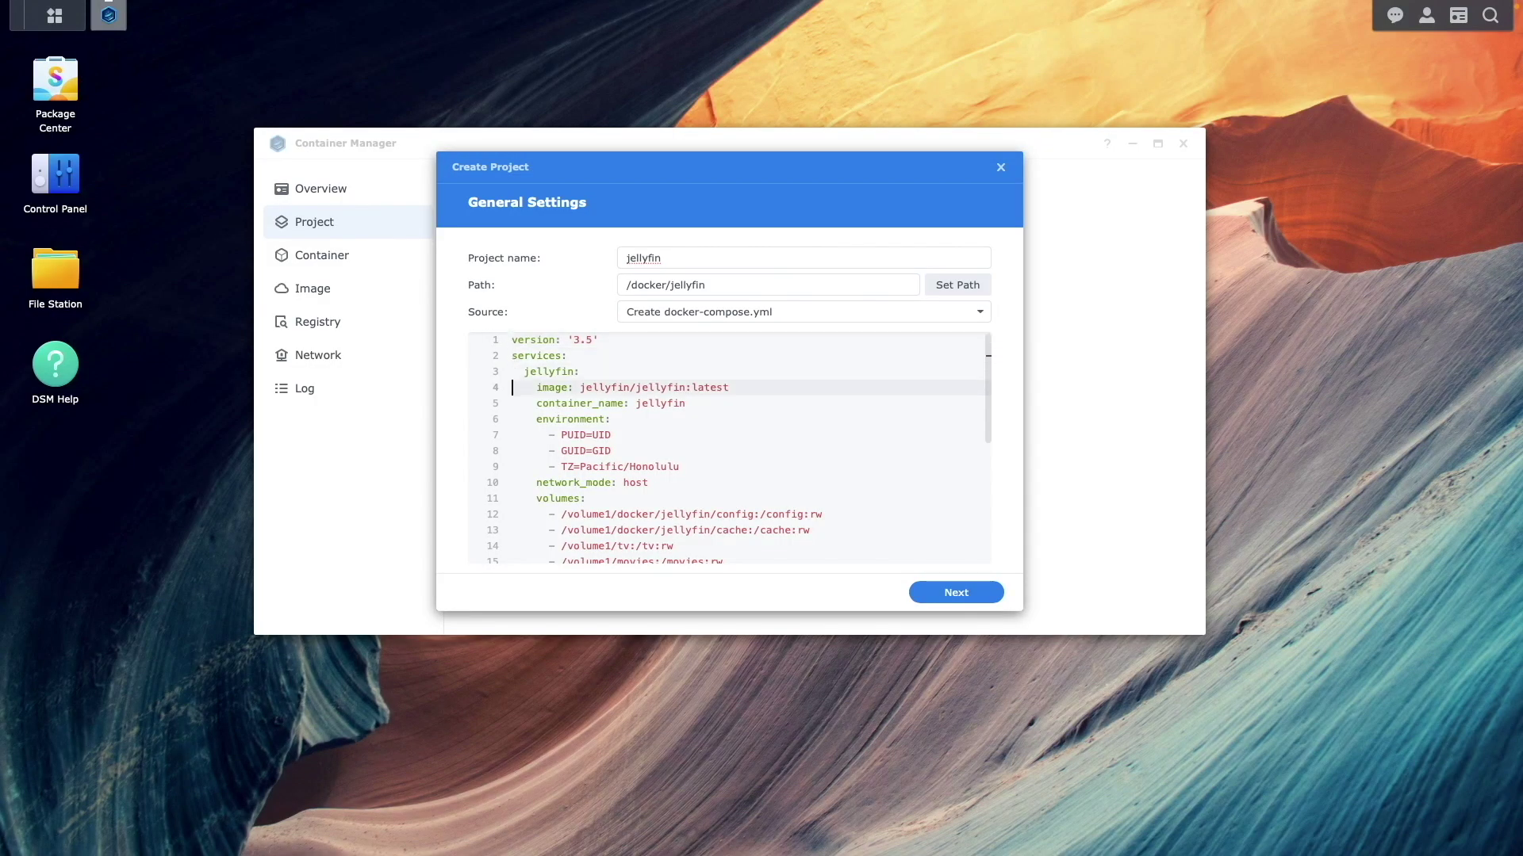
# Set PUID to 1026 and GUID to 100 in the compose file
pyautogui.click(543, 434)
pyautogui.press('Delete')
pyautogui.press('Delete')
pyautogui.press('Delete')
pyautogui.write('1026')
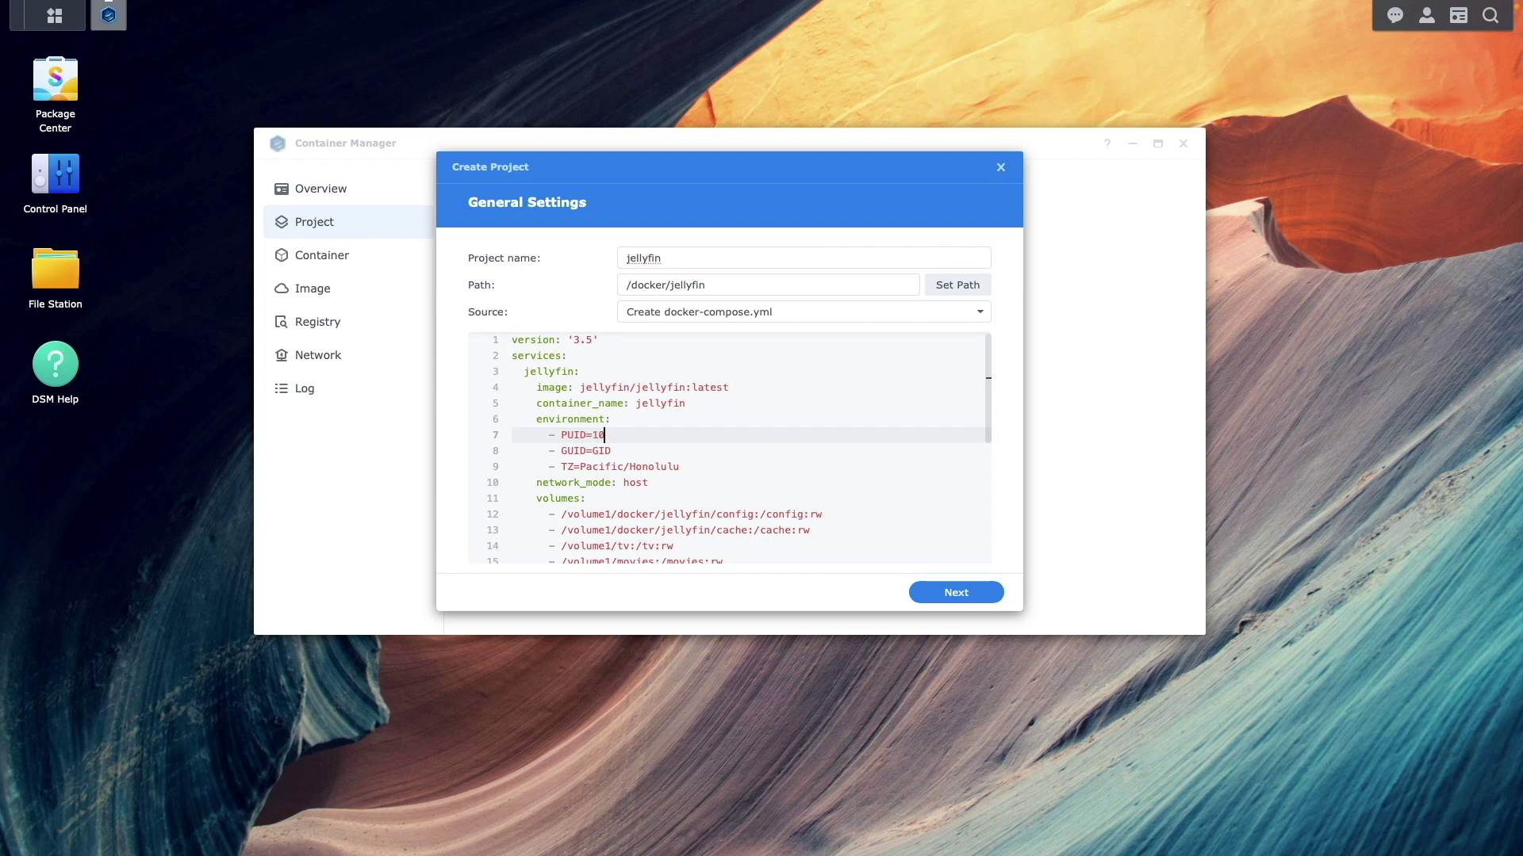
pyautogui.press('Down')
pyautogui.press('BackSpace')
pyautogui.press('BackSpace')
pyautogui.press('BackSpace')
pyautogui.write('100')
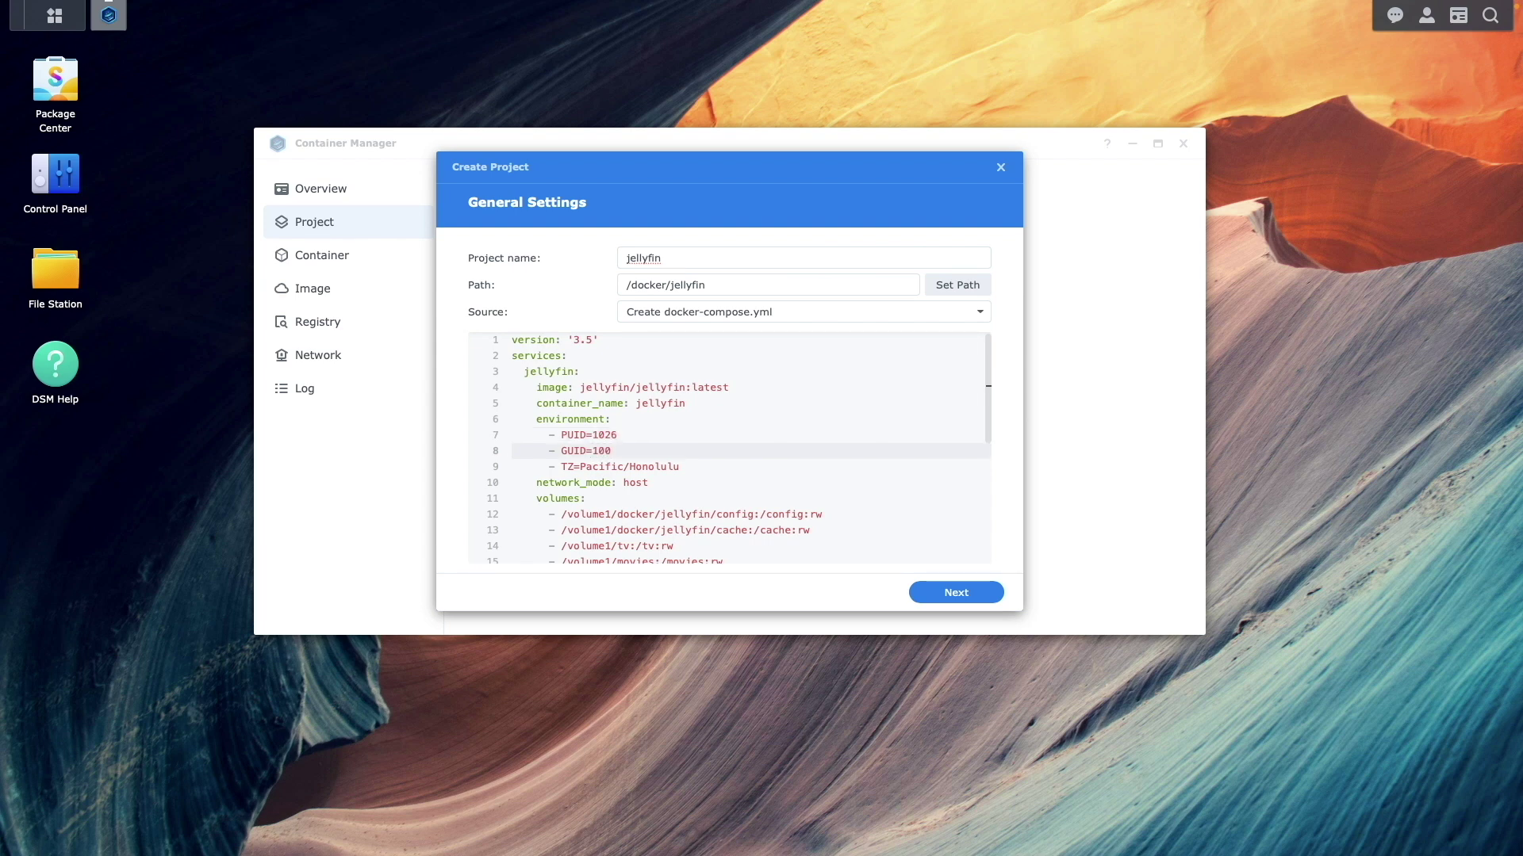
pyautogui.press('Down')
pyautogui.press('Down')
pyautogui.press('Down')
pyautogui.press('Down')
pyautogui.press('Down')
pyautogui.press('Down')
pyautogui.press('Down')
pyautogui.press('Down')
pyautogui.press('Down')
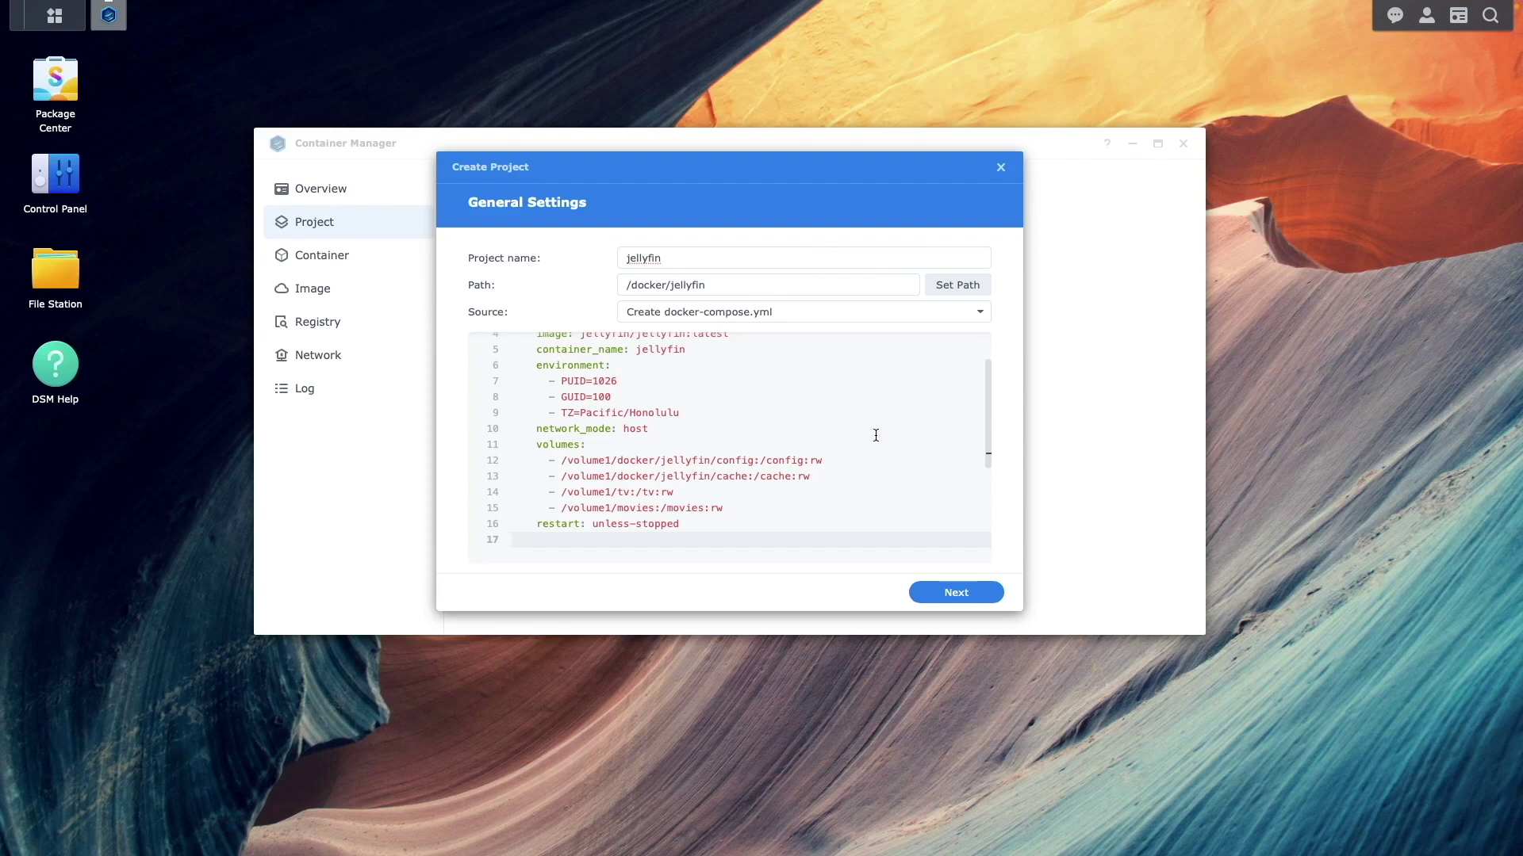
# Skip the web portal step and create the jellyfin project so it starts
pyautogui.click(987, 600)
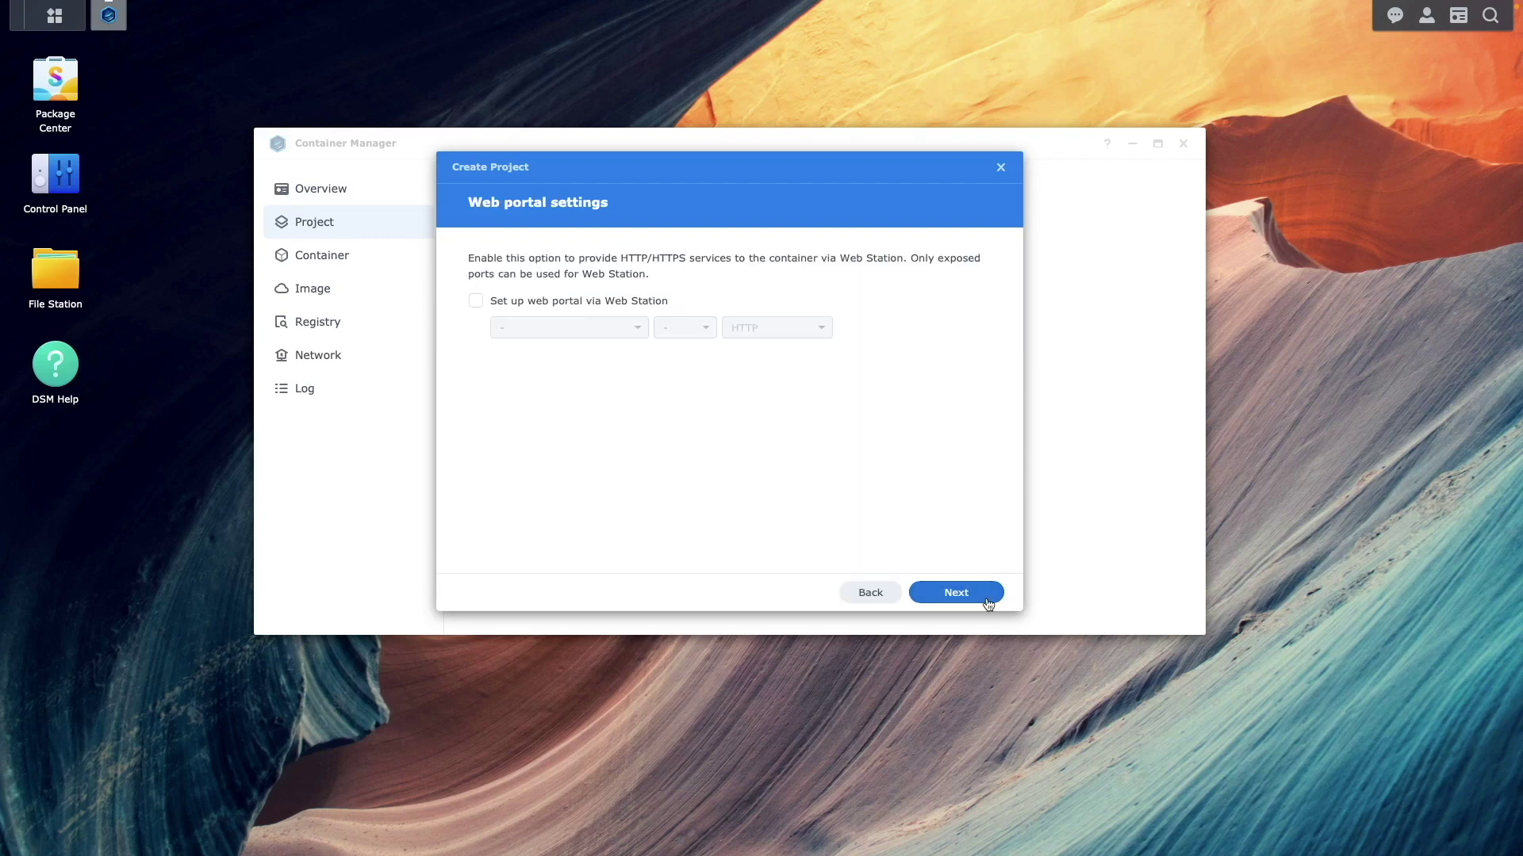
pyautogui.click(987, 600)
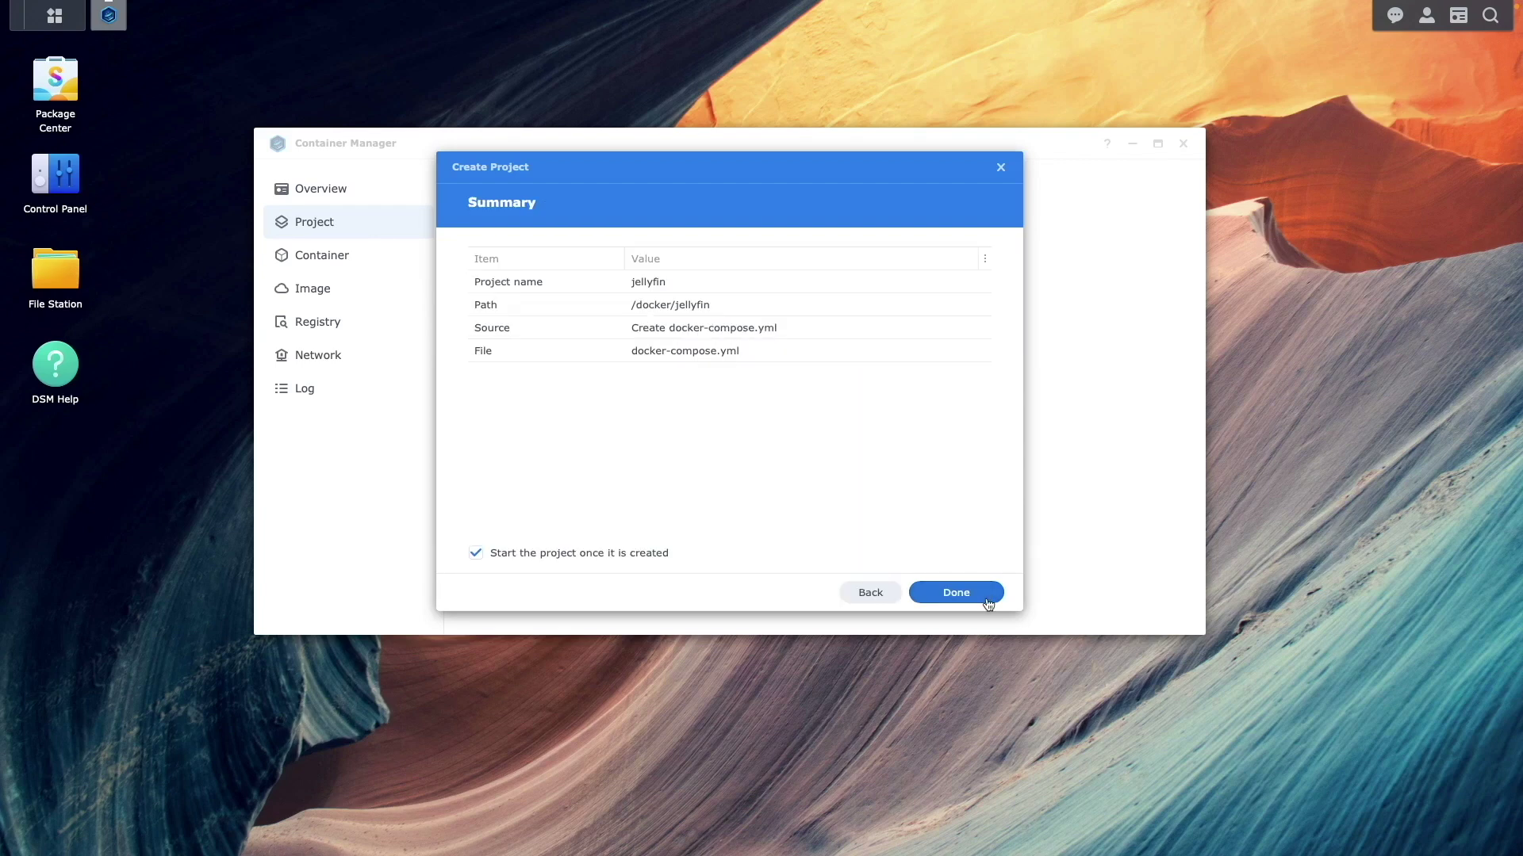
pyautogui.click(987, 600)
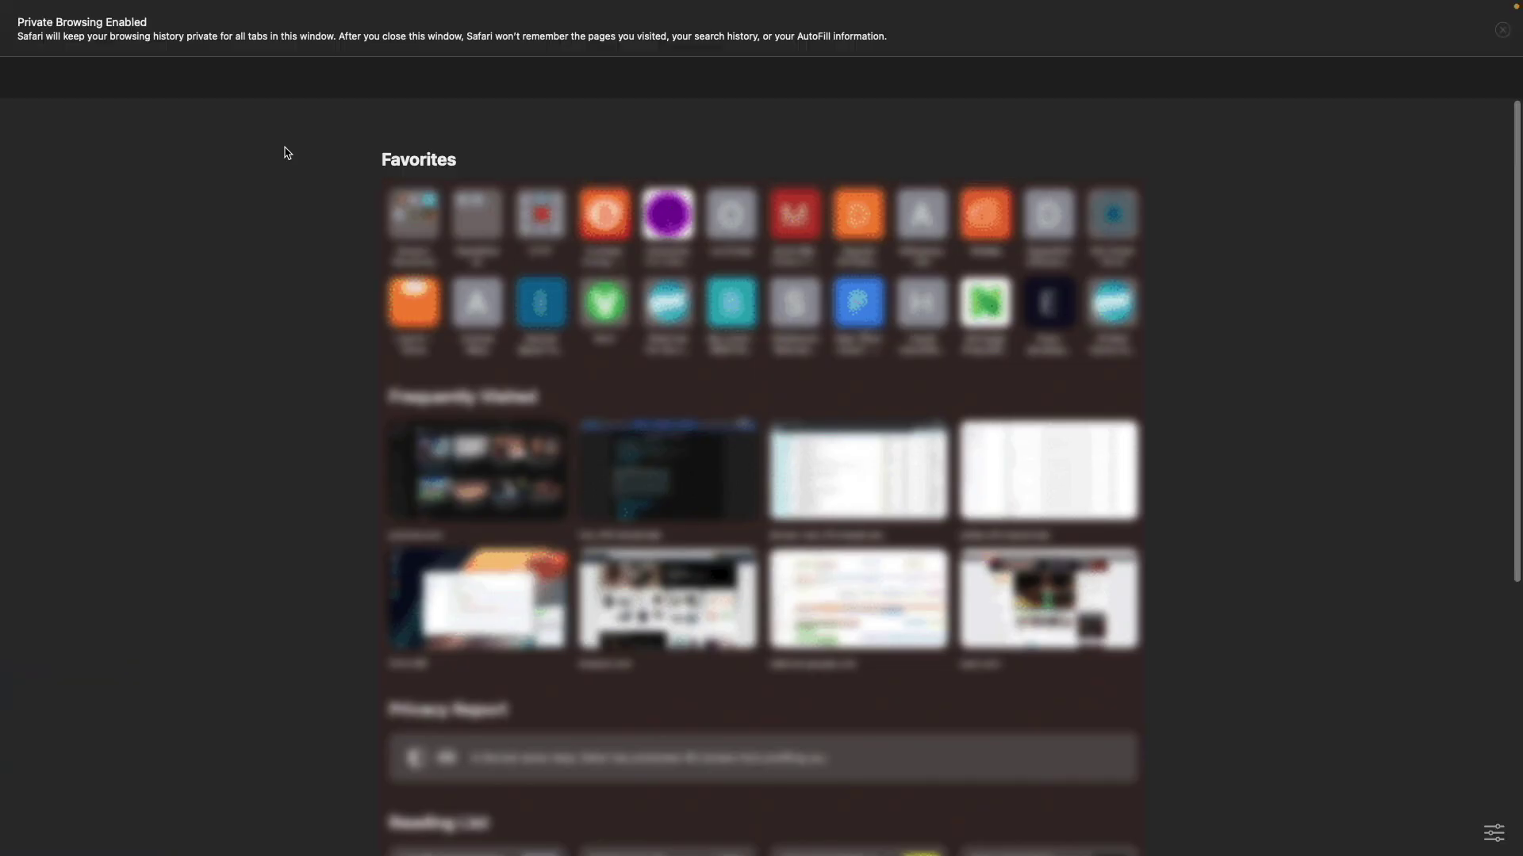
# Open the Jellyfin setup wizard at 10.0.4.96 full screen and keep English as the language
pyautogui.moveTo(433, 8)
pyautogui.click(484, 44)
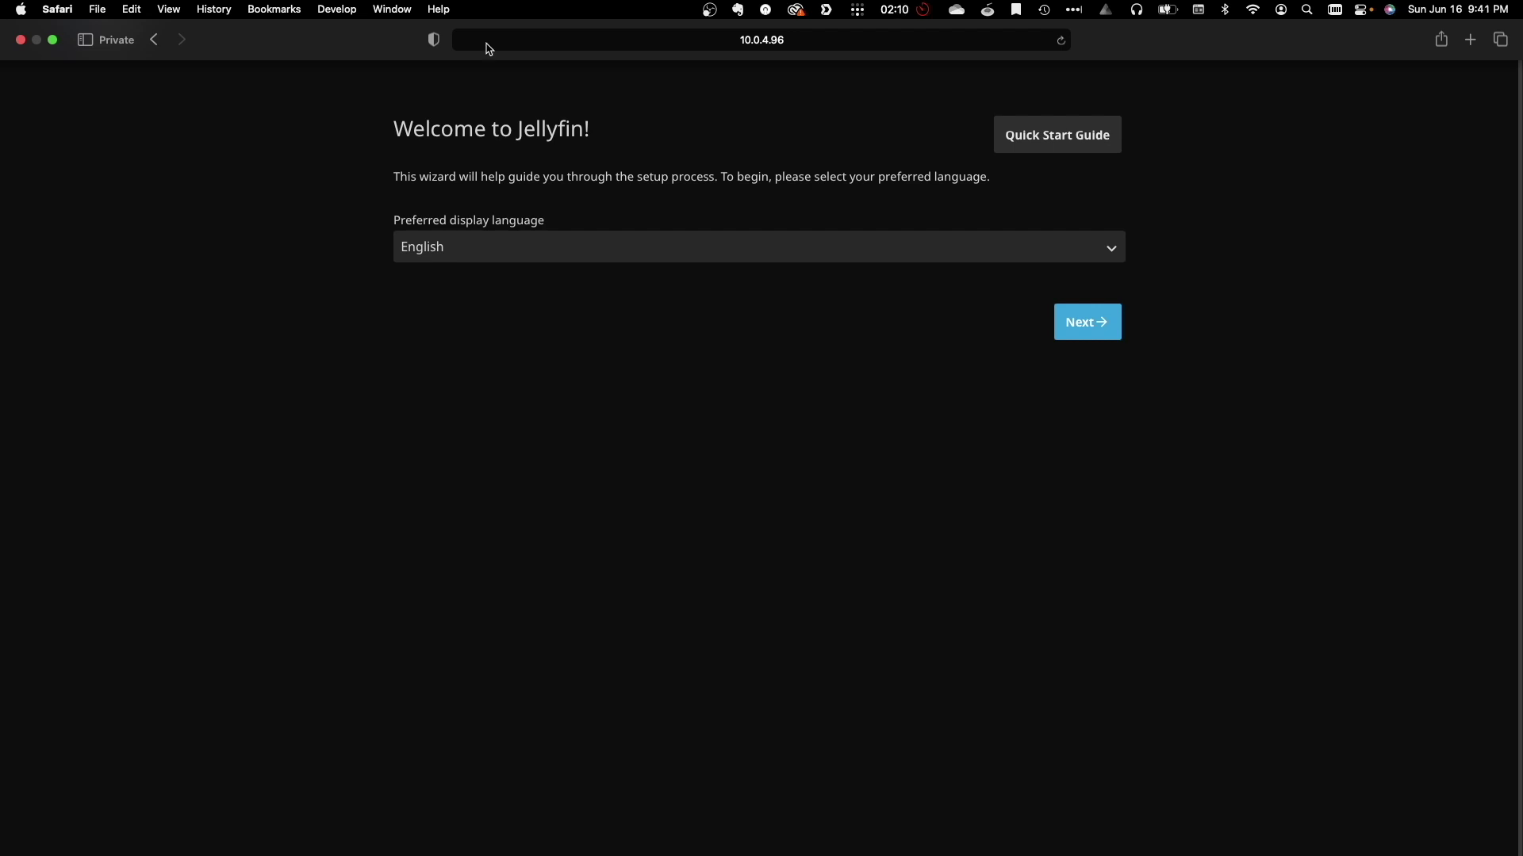
pyautogui.press('ctrl+super+f')
pyautogui.click(1074, 328)
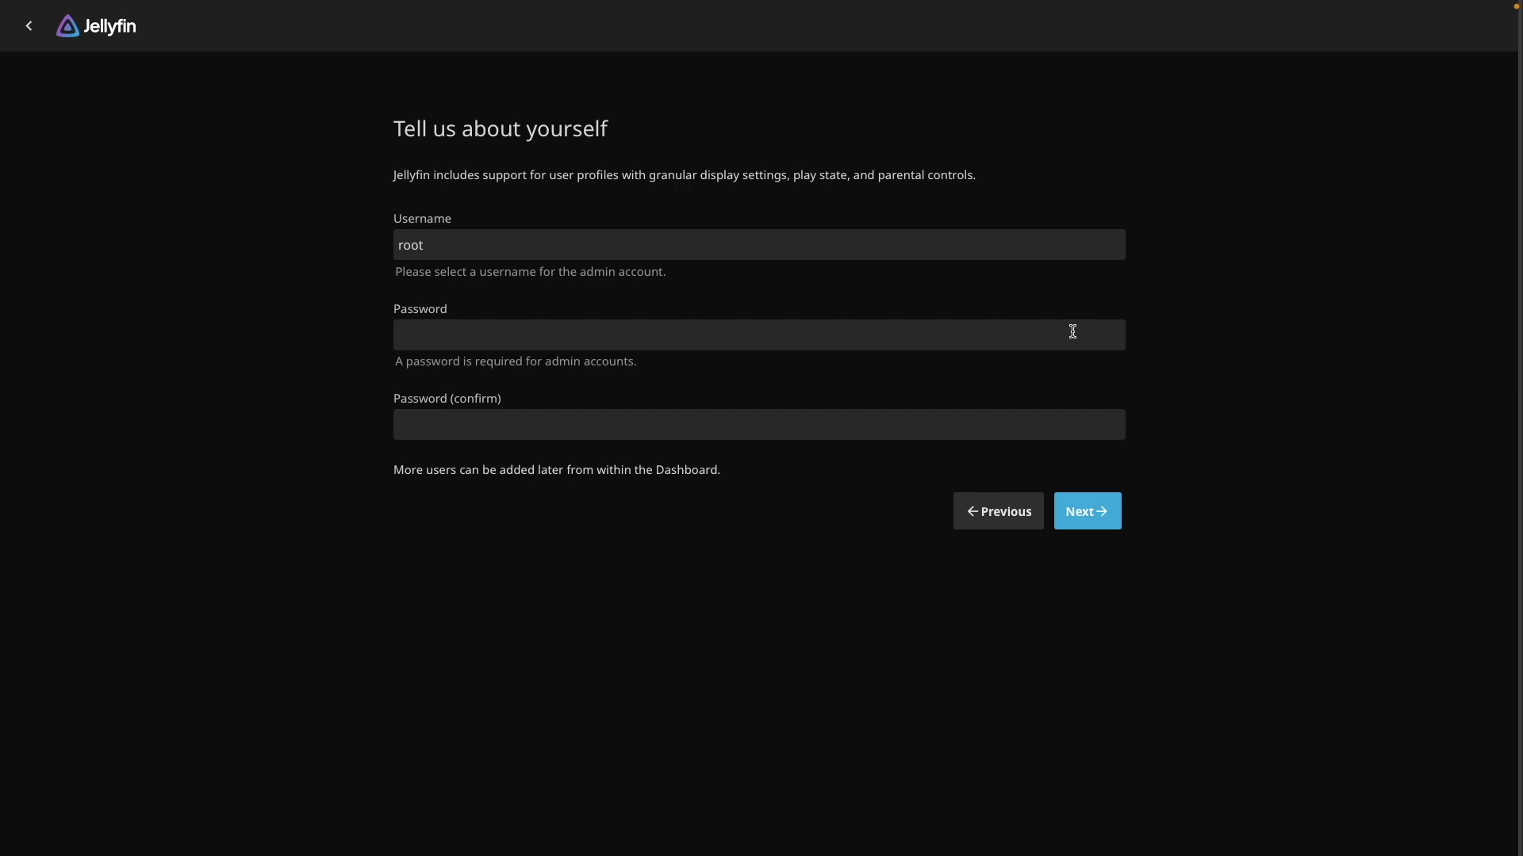
# Create the admin account with username jfadmin and a chosen password
pyautogui.click(769, 245)
pyautogui.press('BackSpace')
pyautogui.press('BackSpace')
pyautogui.press('BackSpace')
pyautogui.press('BackSpace')
pyautogui.press('Tab')
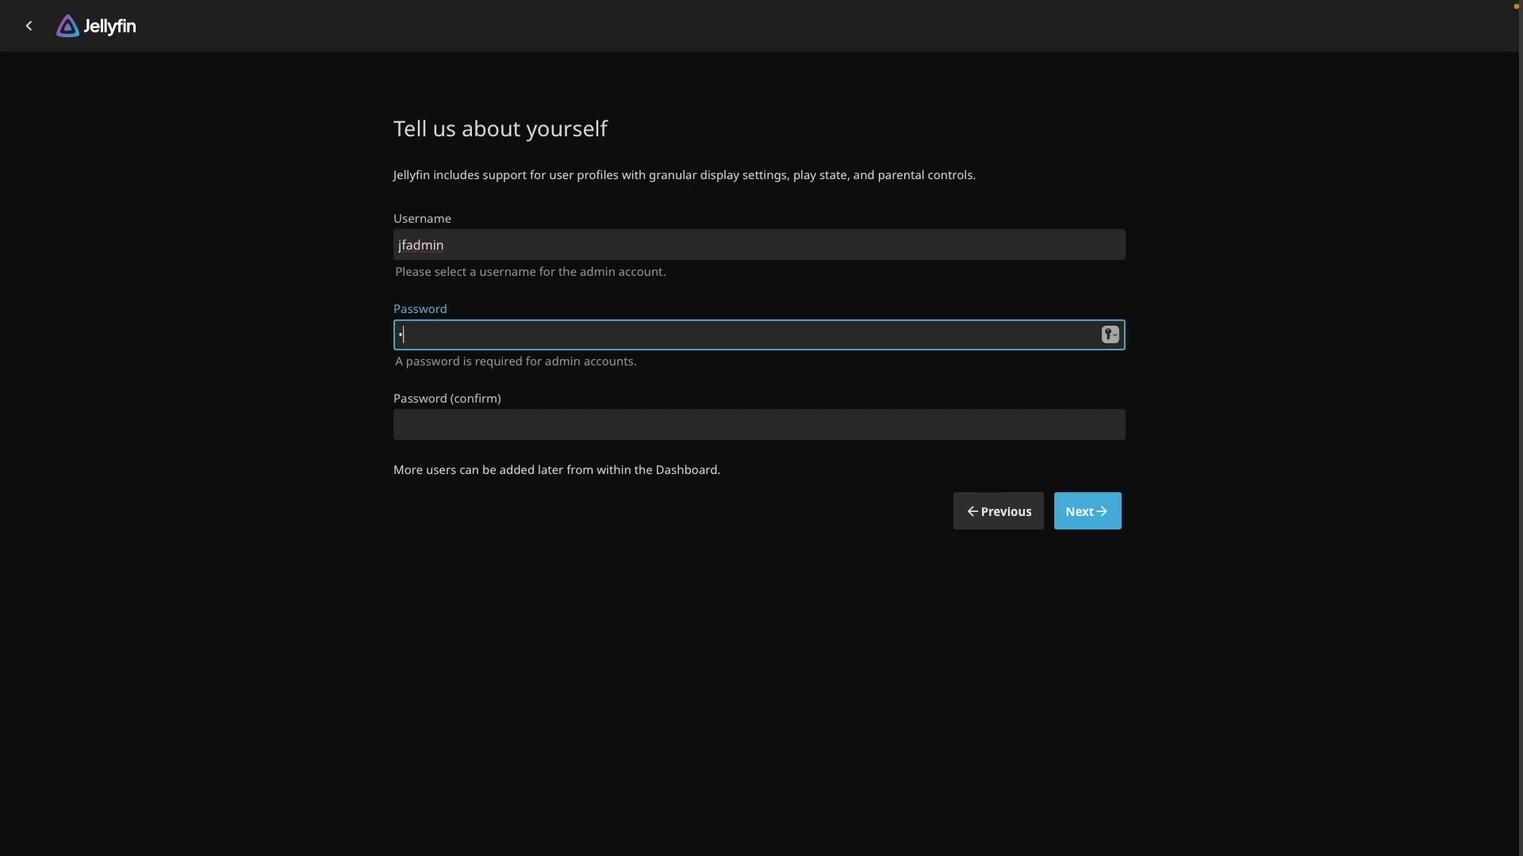
pyautogui.press('Tab')
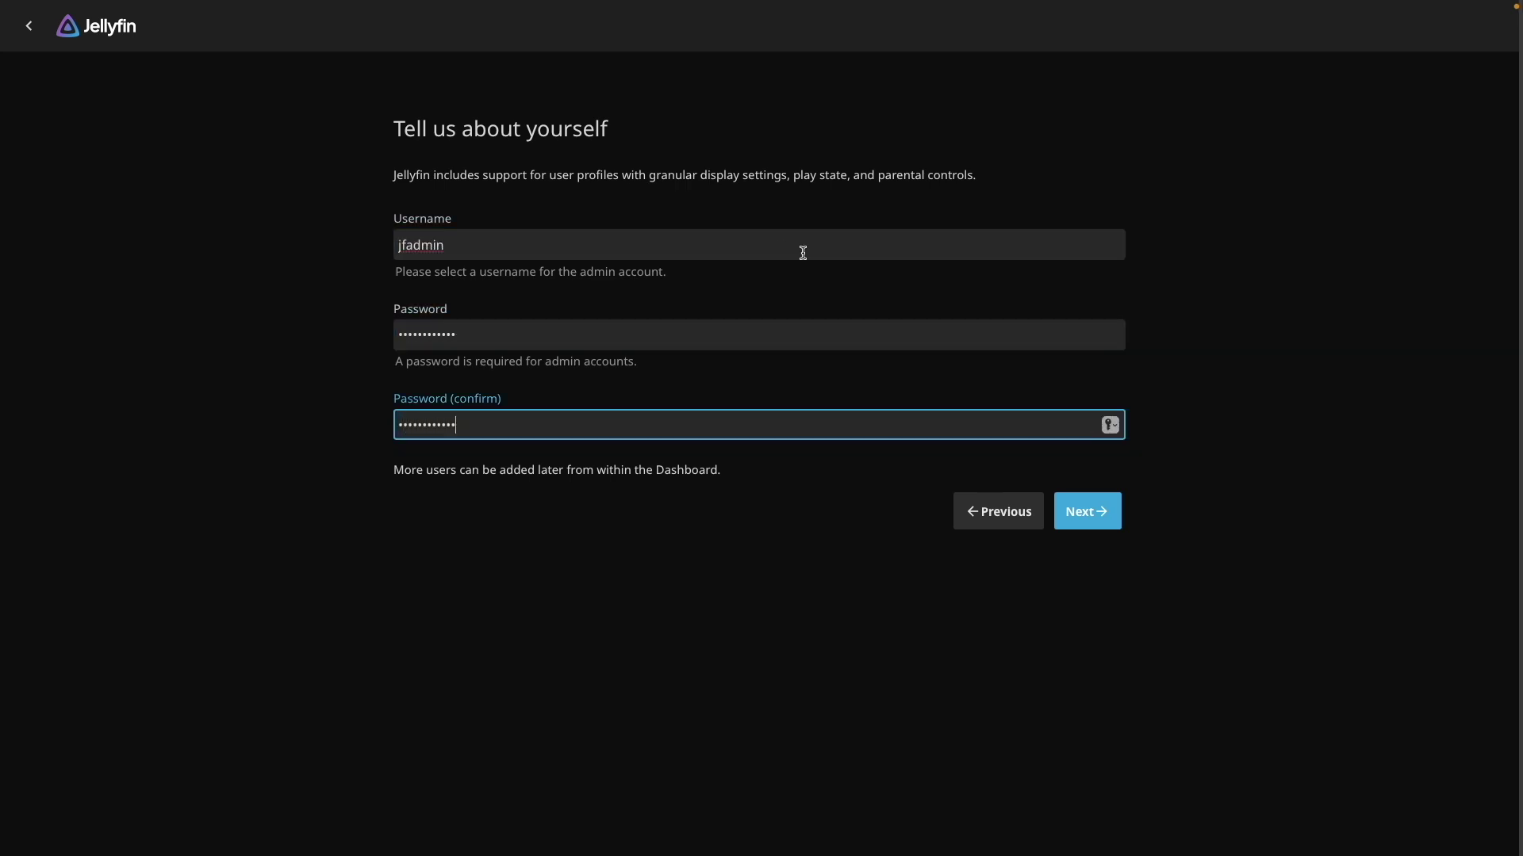
pyautogui.click(1108, 501)
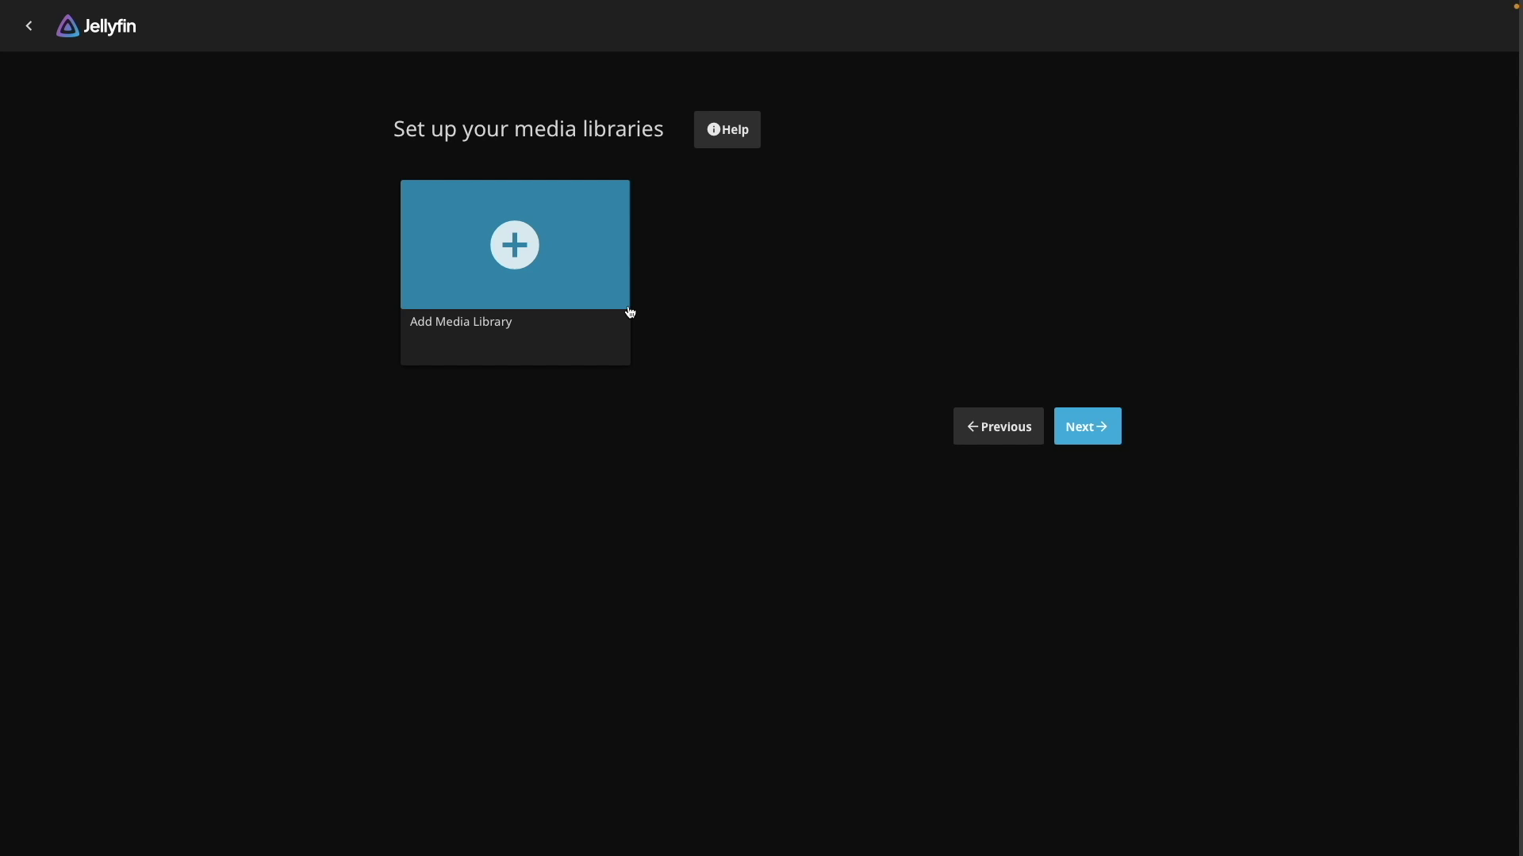
# Add a Movies library using the /movies folder
pyautogui.click(530, 251)
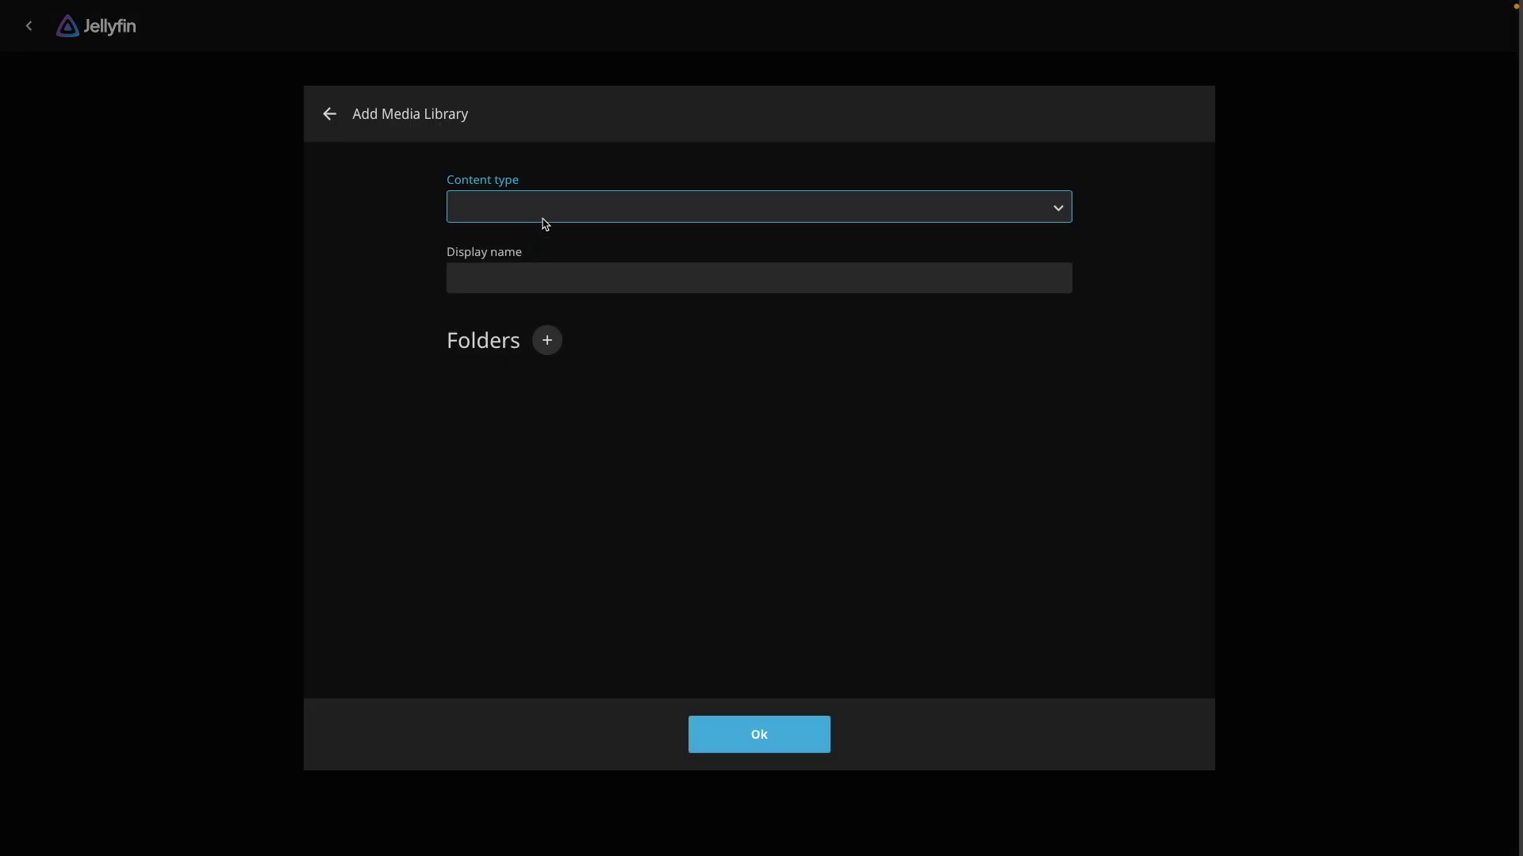
pyautogui.click(620, 211)
pyautogui.click(619, 219)
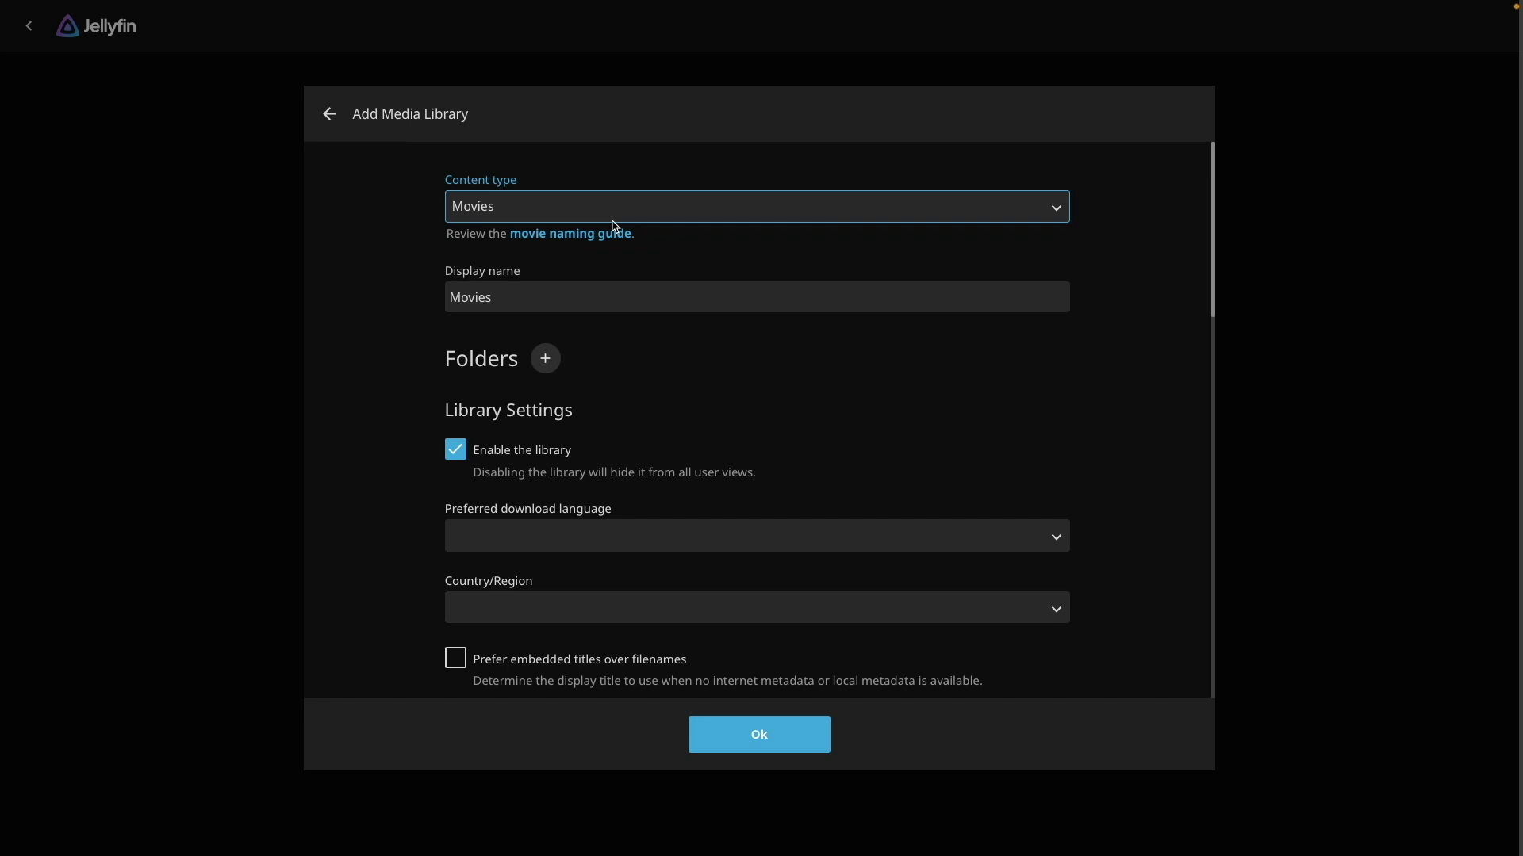
pyautogui.click(550, 358)
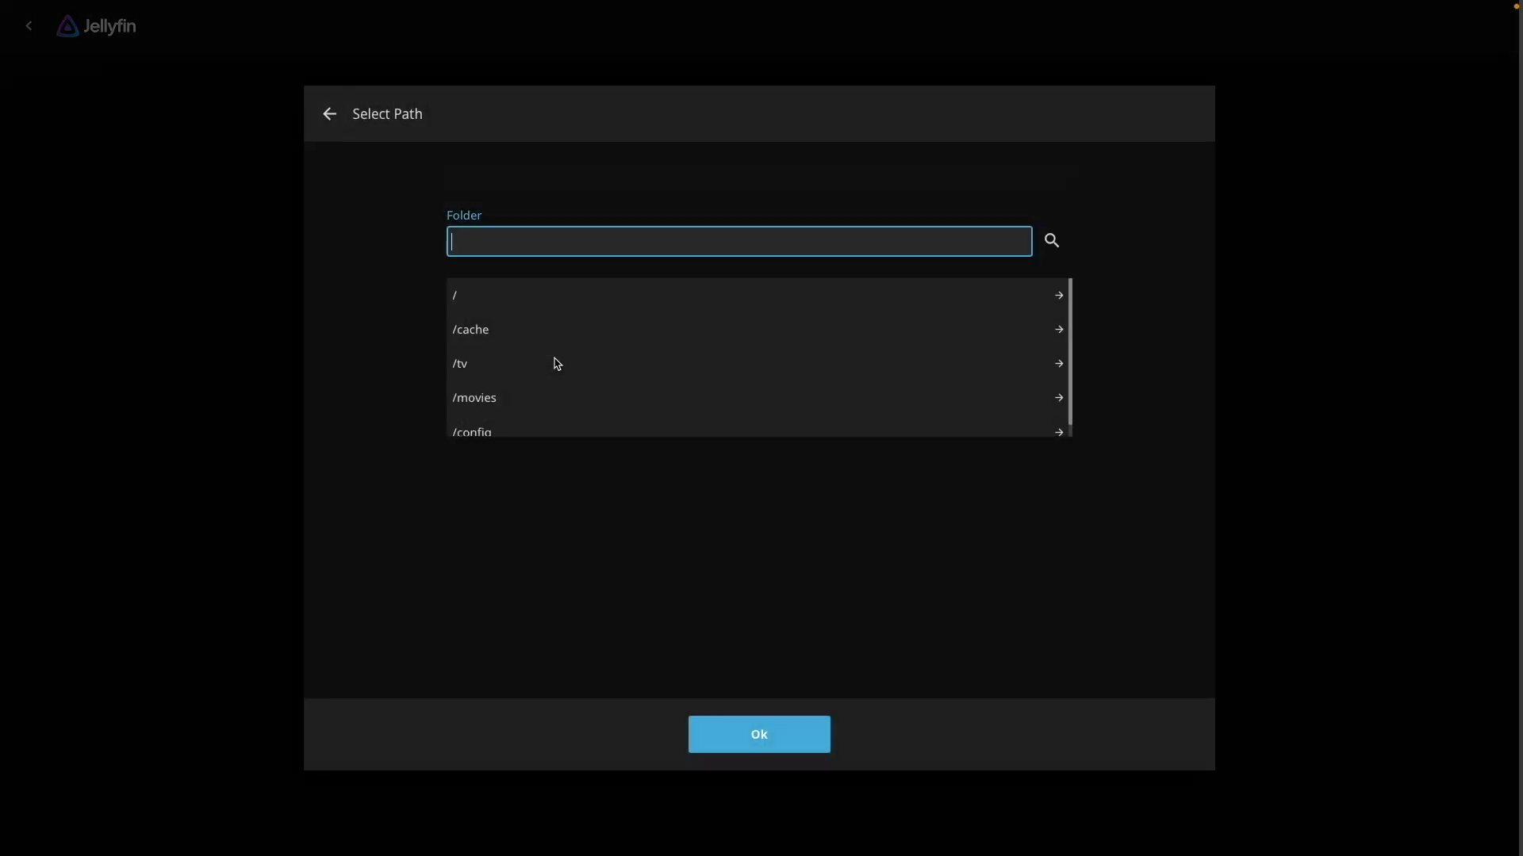
pyautogui.click(515, 399)
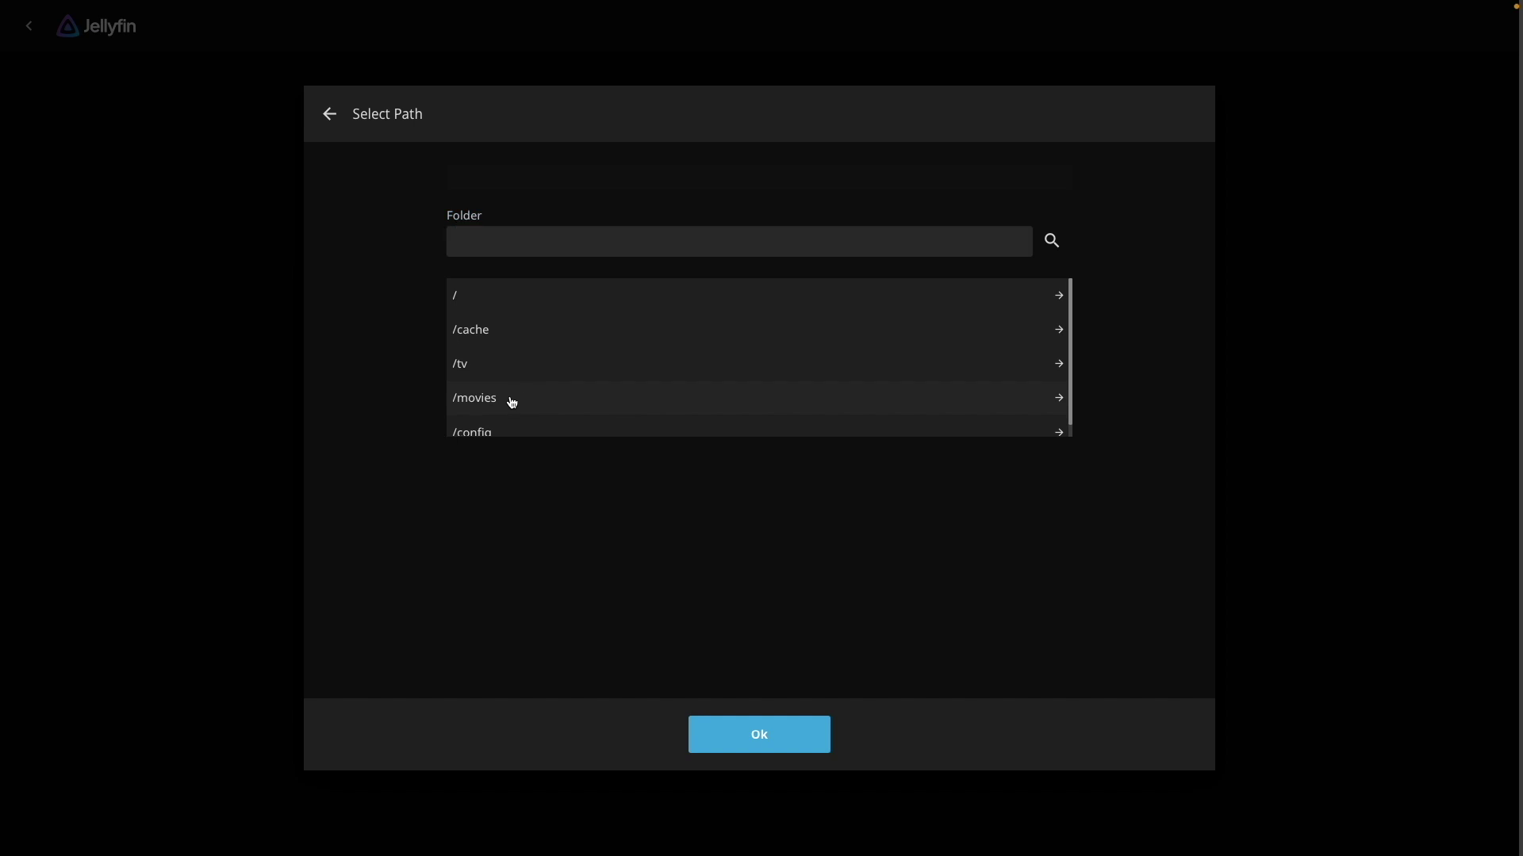
pyautogui.click(808, 733)
pyautogui.click(810, 733)
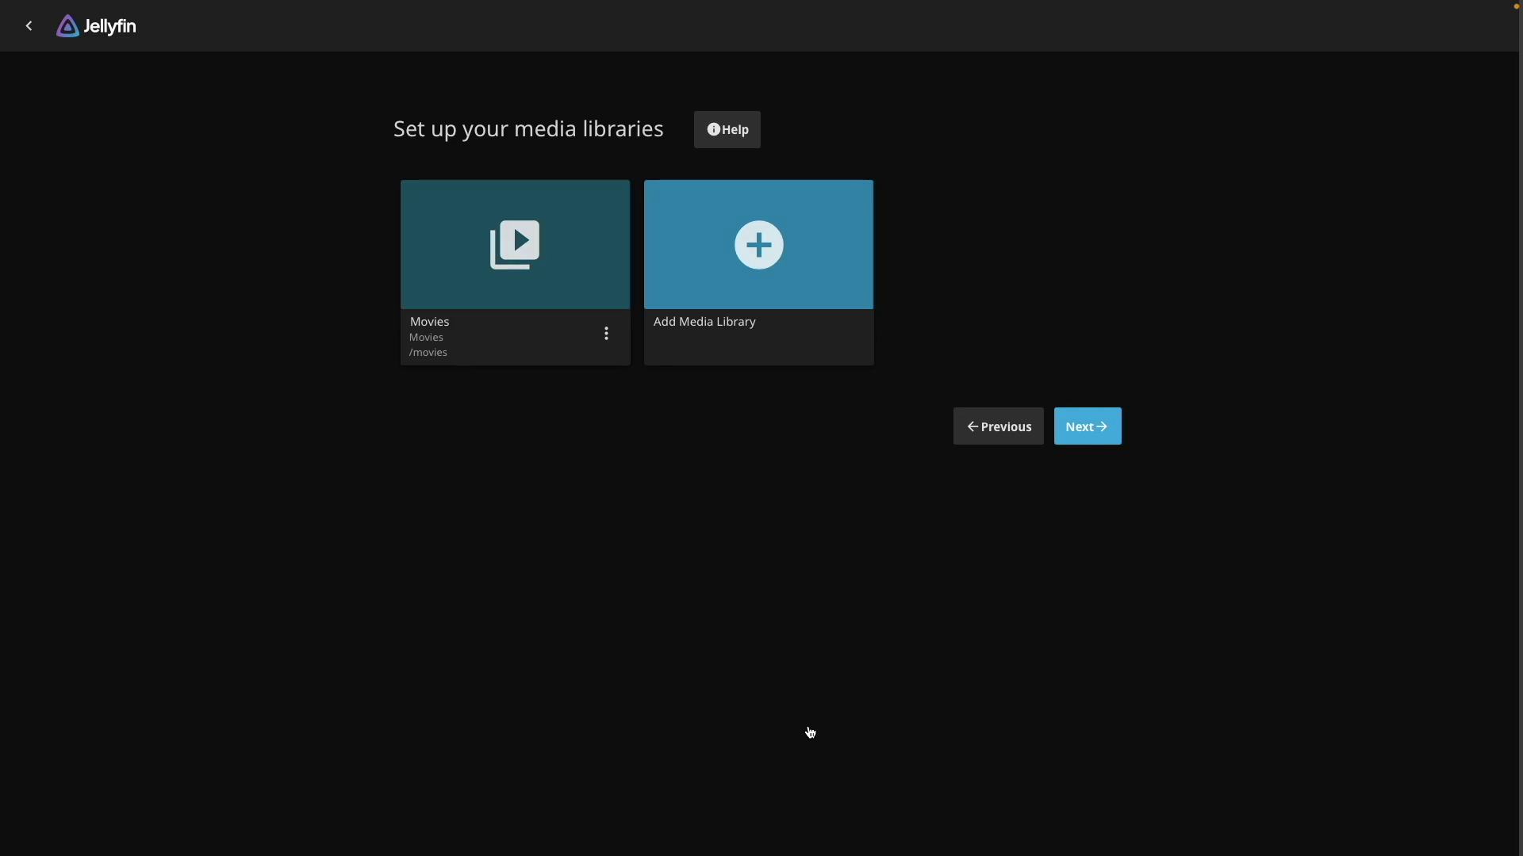
# Add a Shows library from /tv with display name TV
pyautogui.click(762, 259)
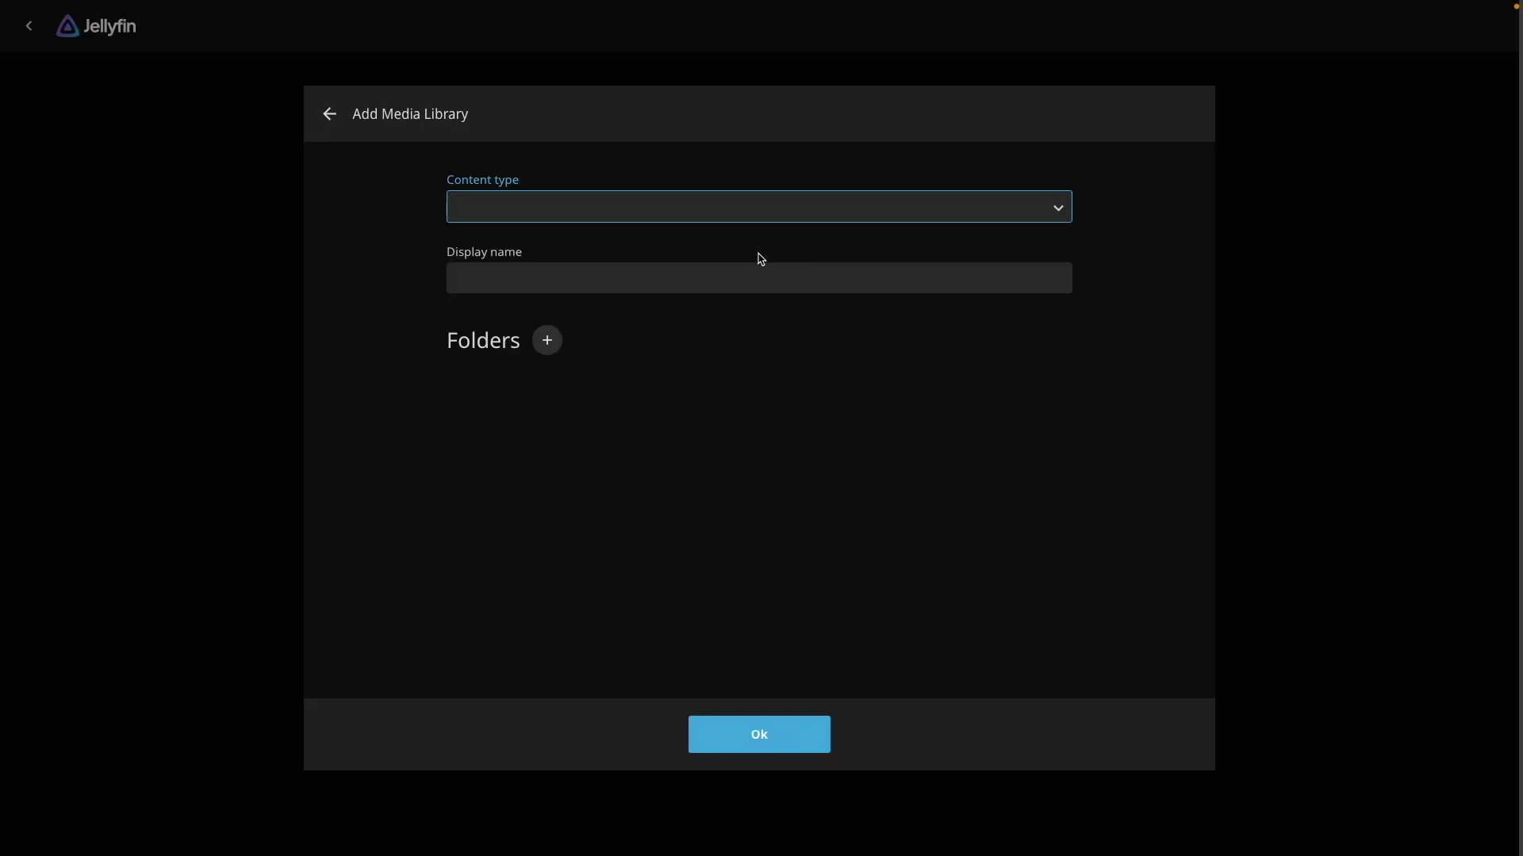
pyautogui.click(1061, 214)
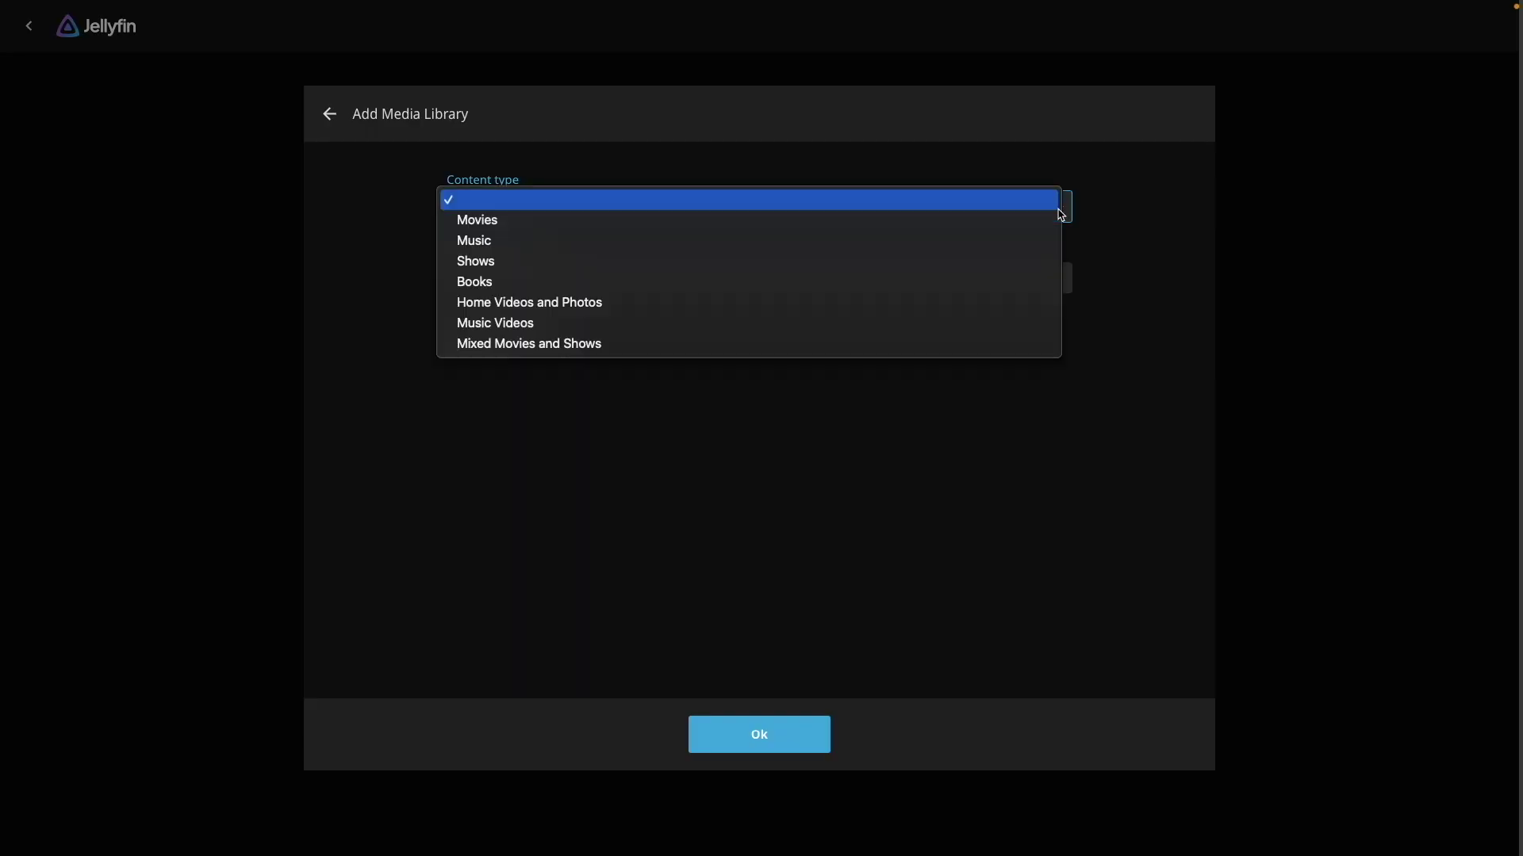
pyautogui.click(1034, 262)
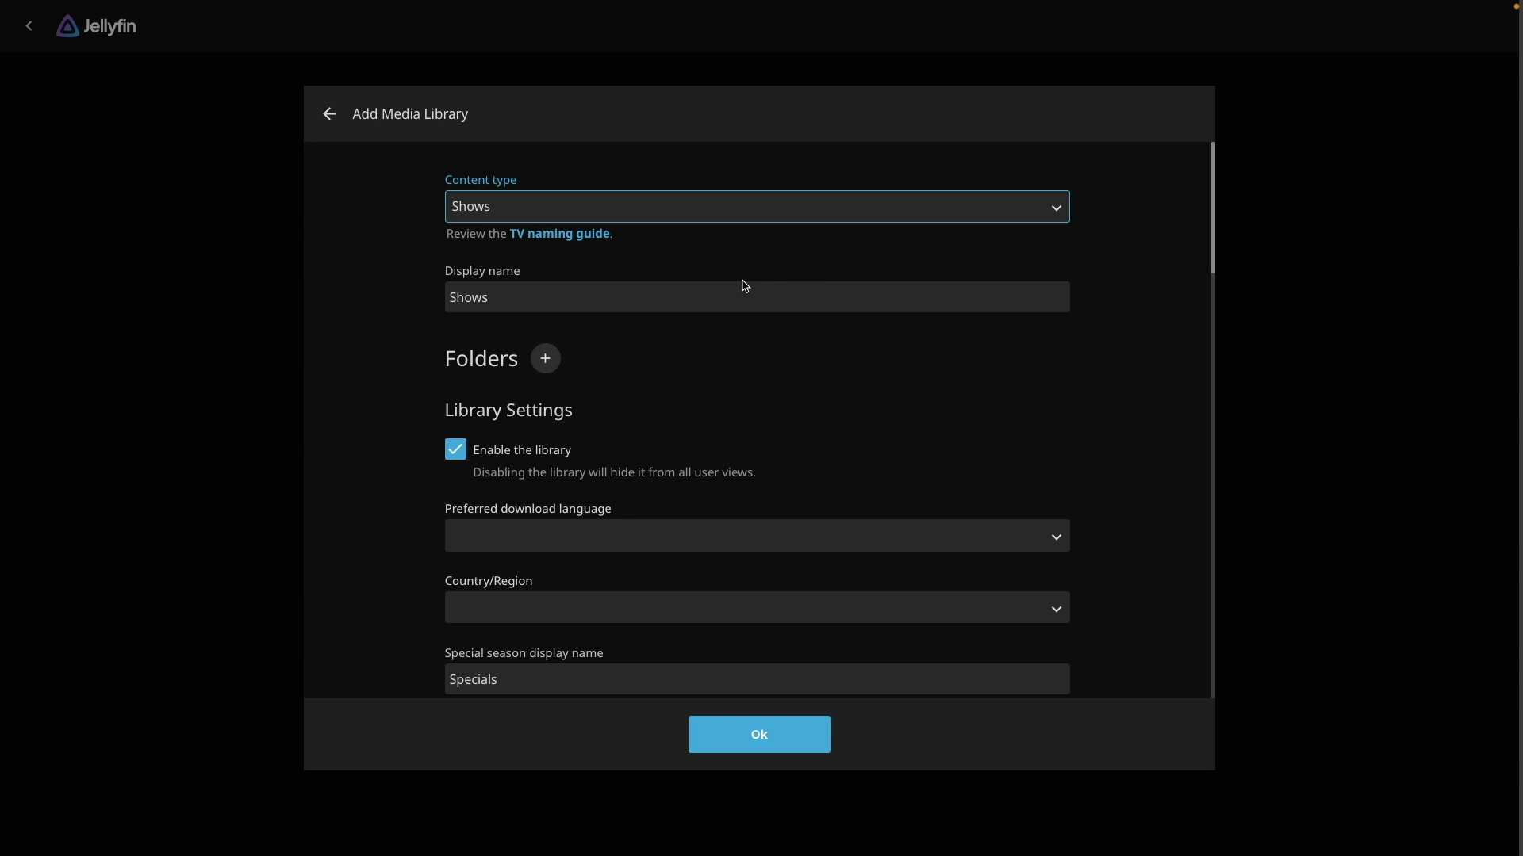
pyautogui.click(545, 358)
pyautogui.click(480, 369)
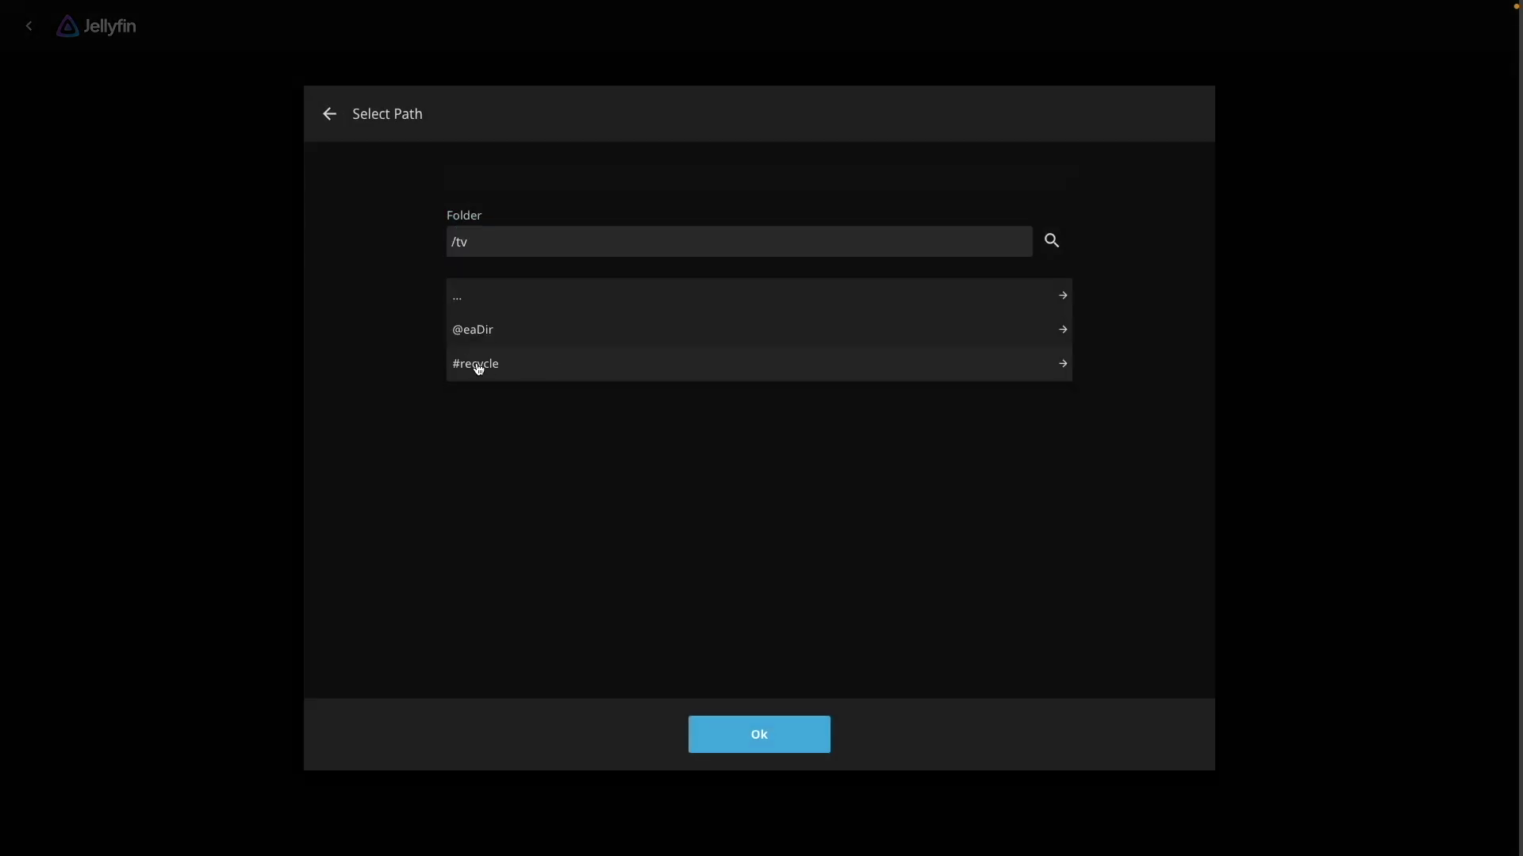
pyautogui.click(811, 728)
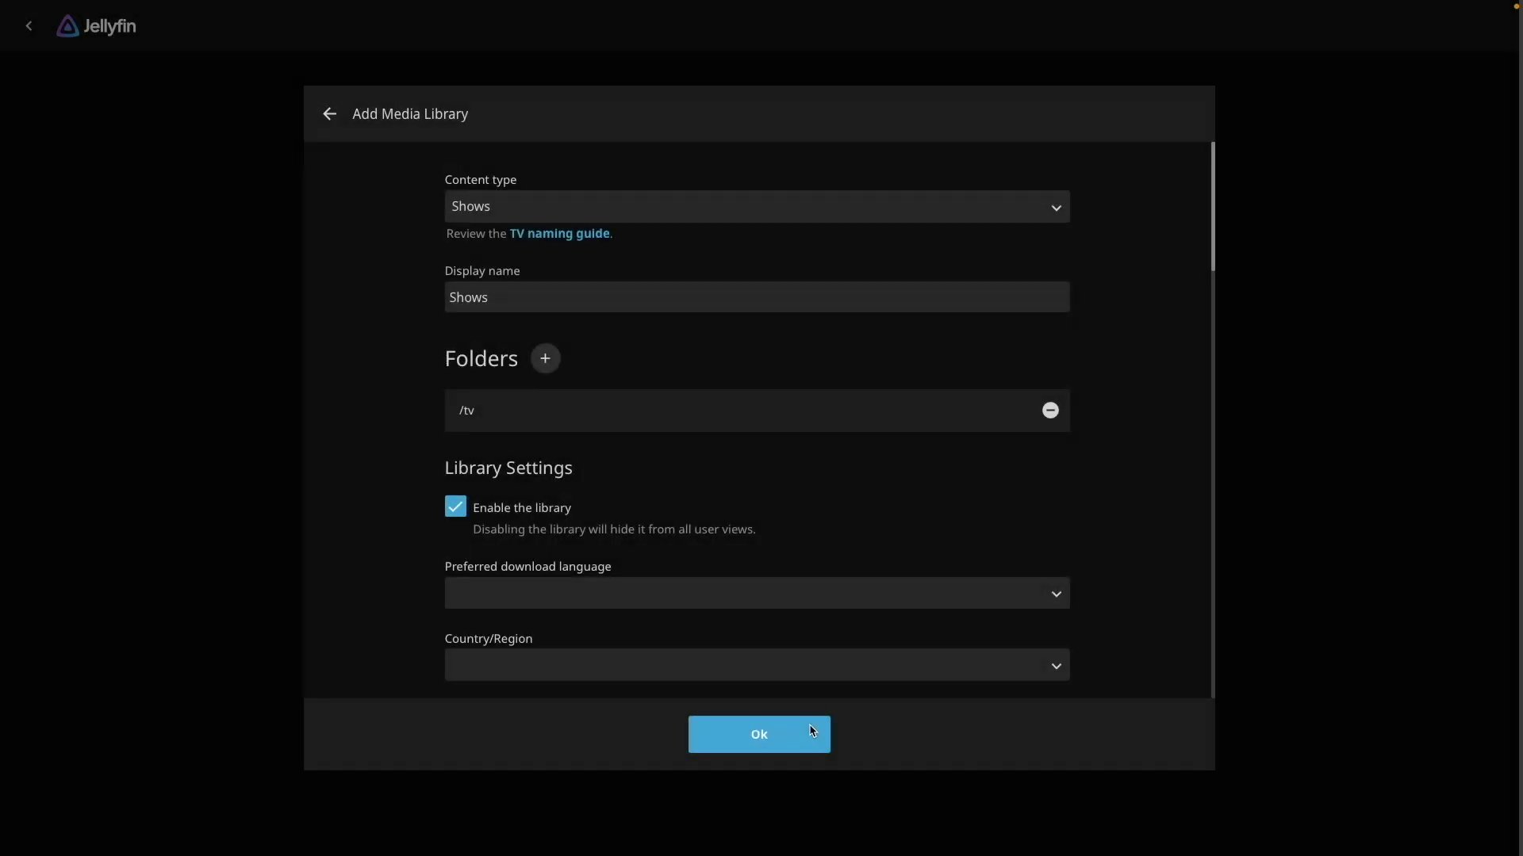
pyautogui.doubleClick(524, 302)
pyautogui.press('BackSpace')
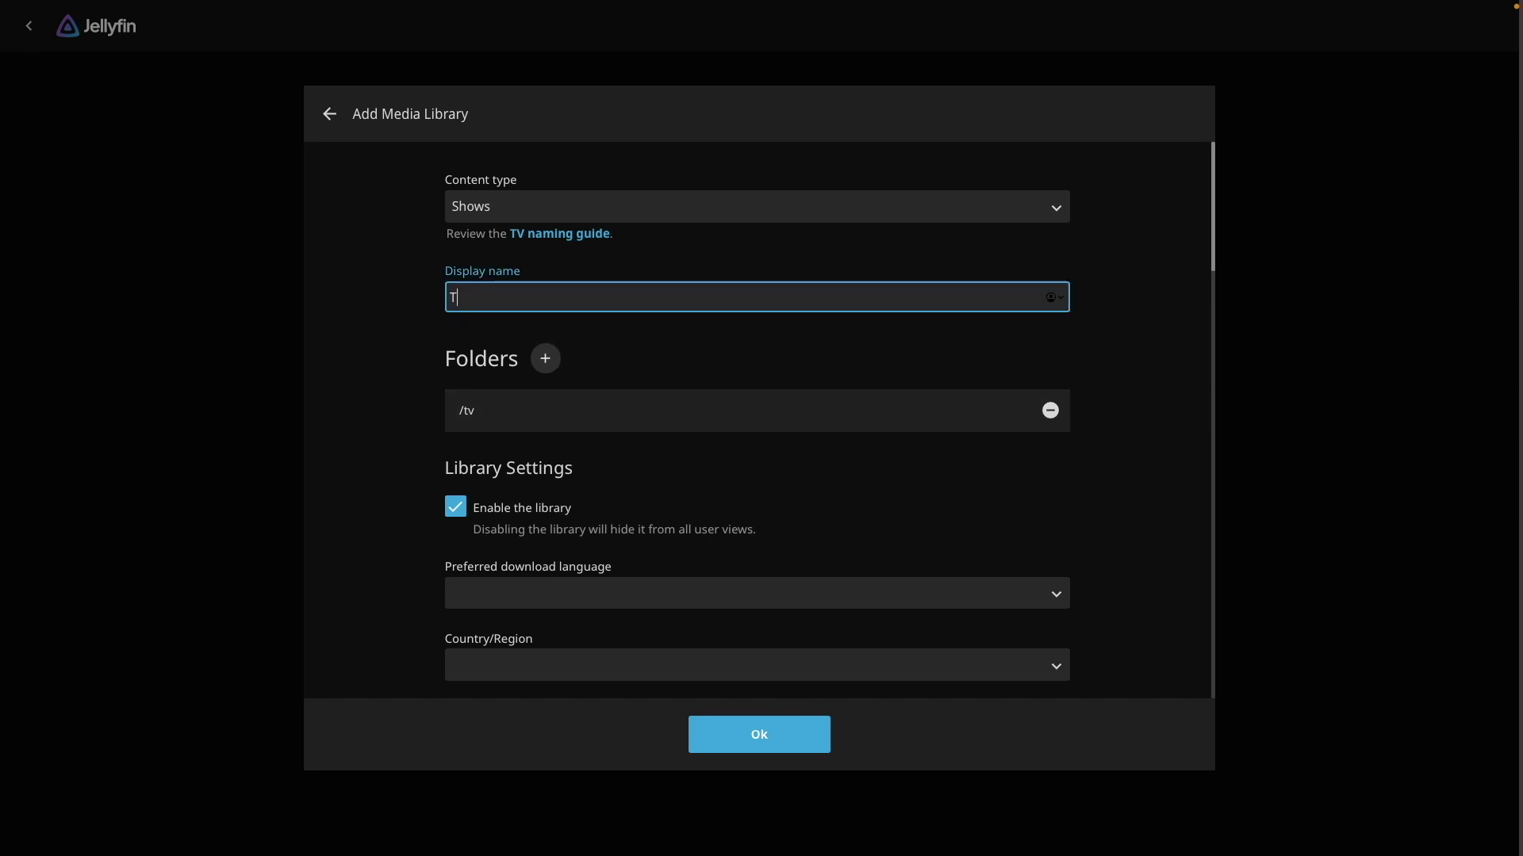
pyautogui.click(811, 735)
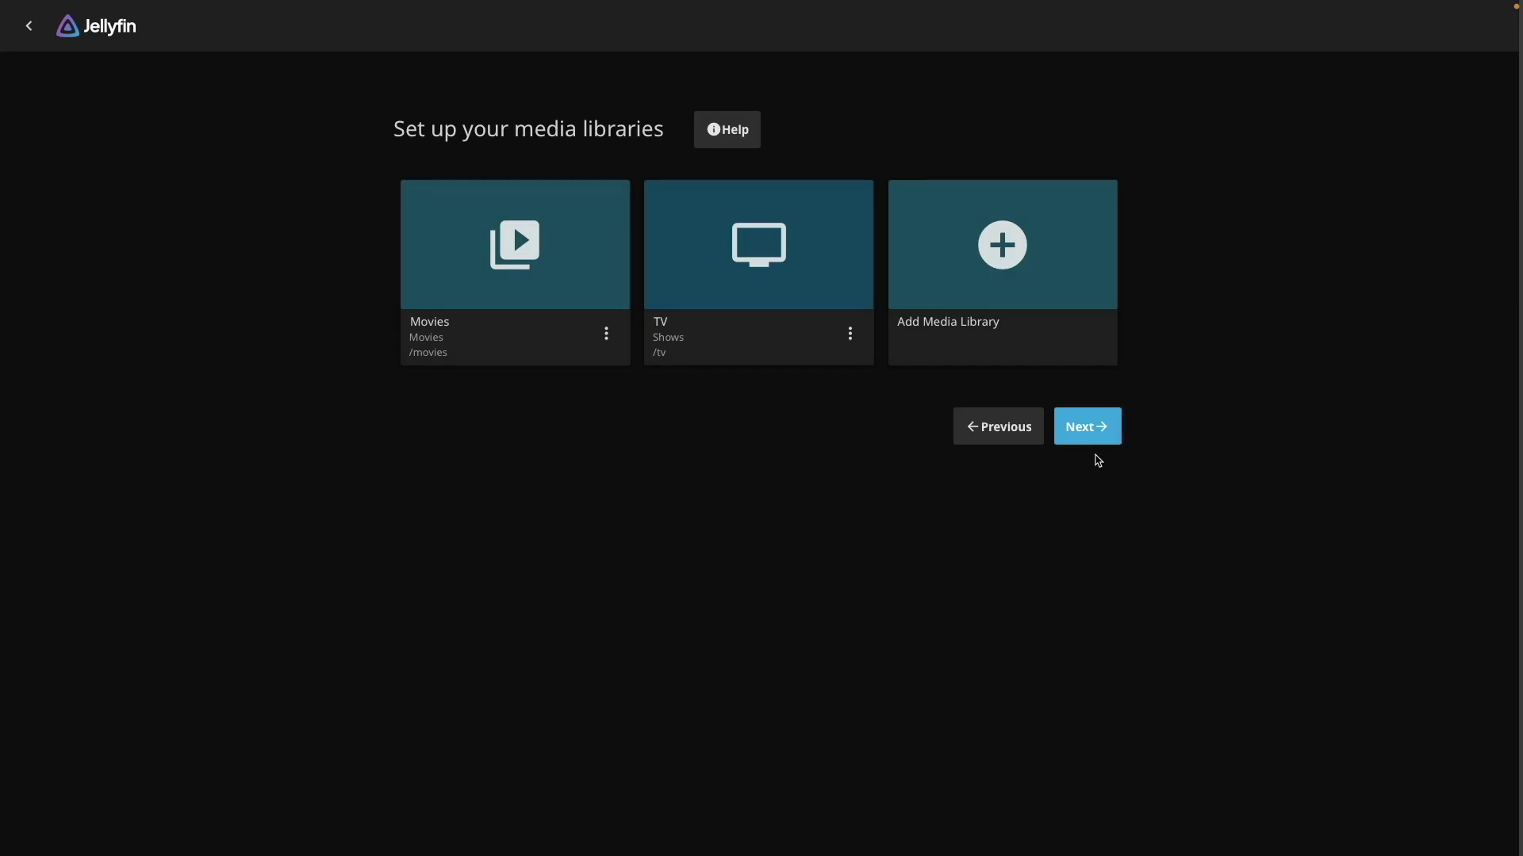
# Accept the metadata language and remote access defaults and finish the setup wizard
pyautogui.click(1107, 441)
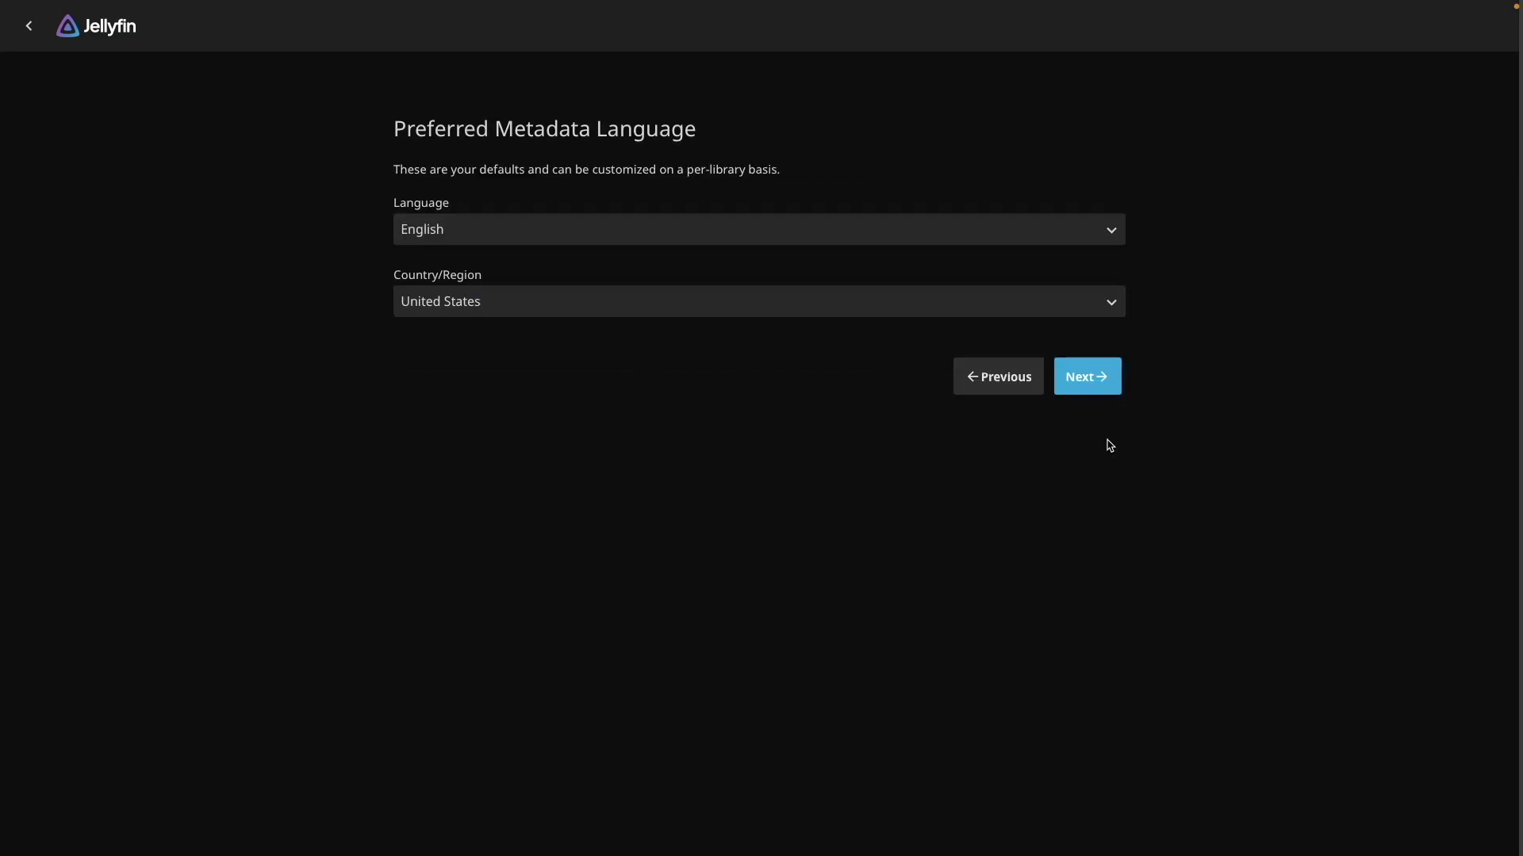
pyautogui.click(1115, 391)
pyautogui.click(1113, 356)
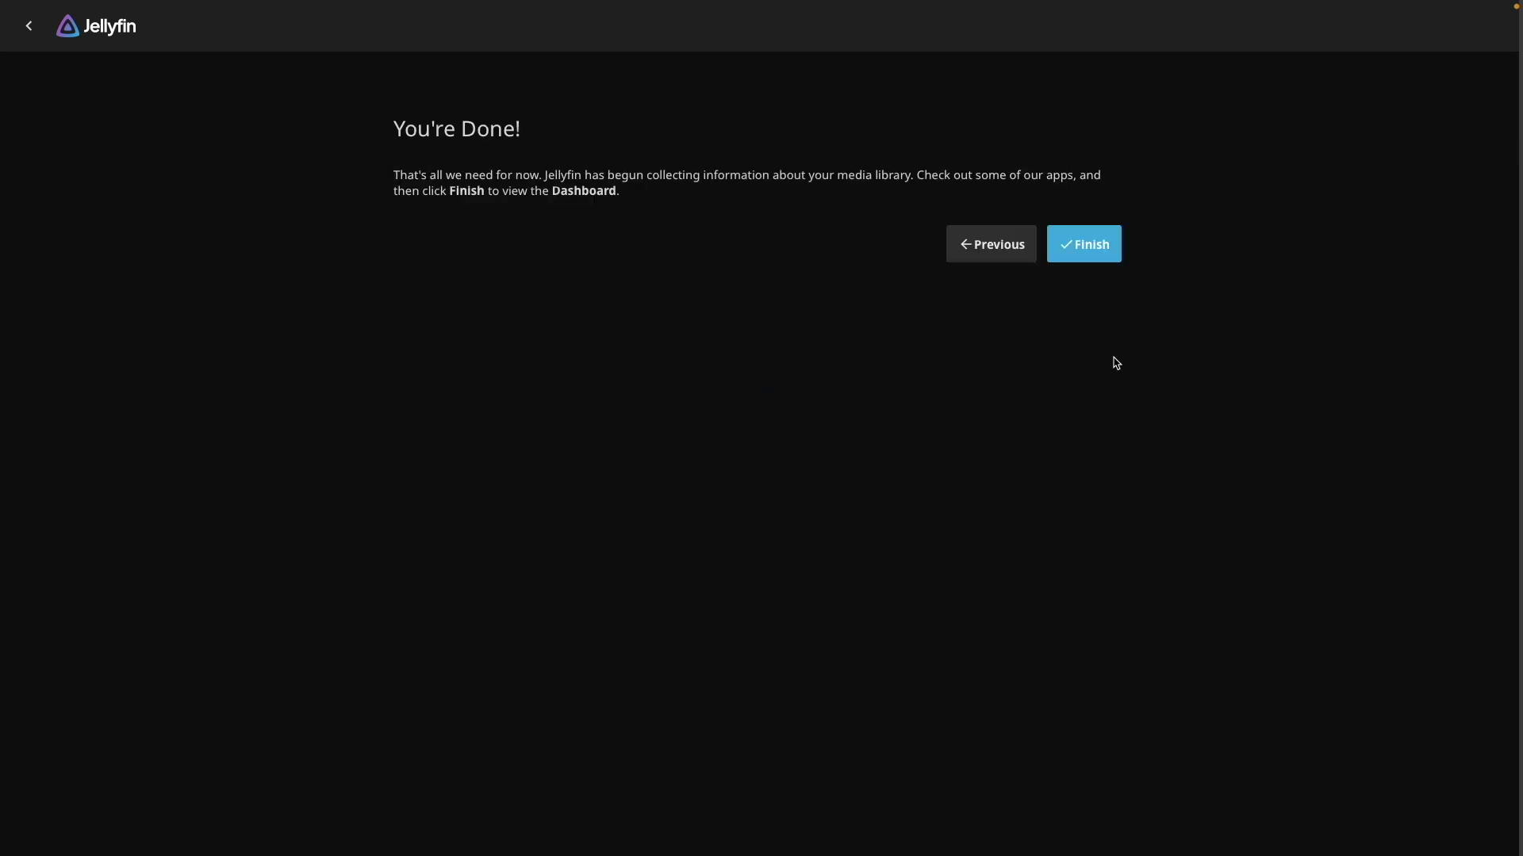
pyautogui.click(1108, 260)
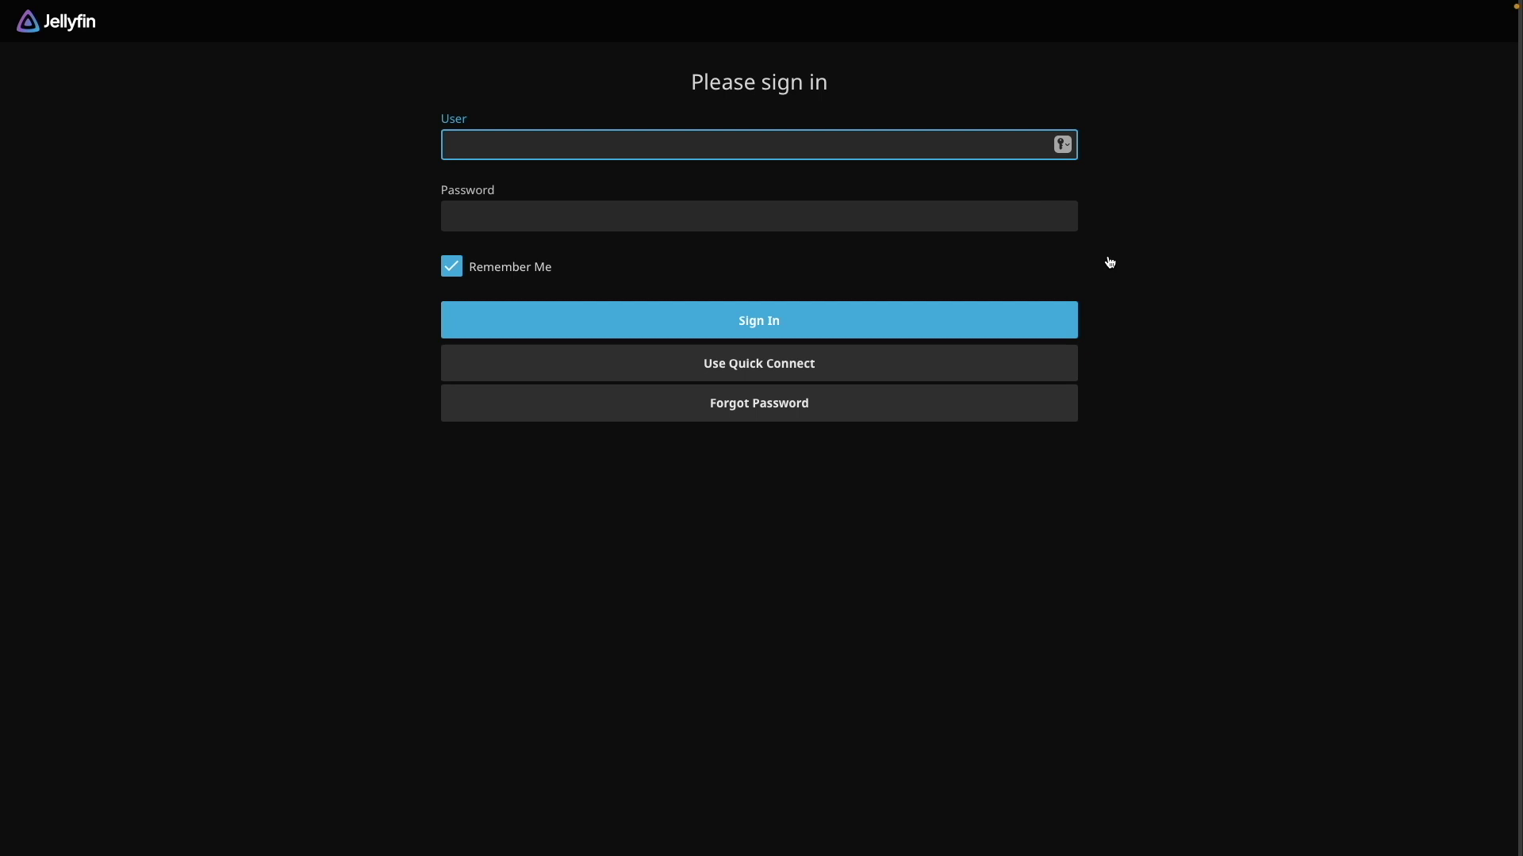
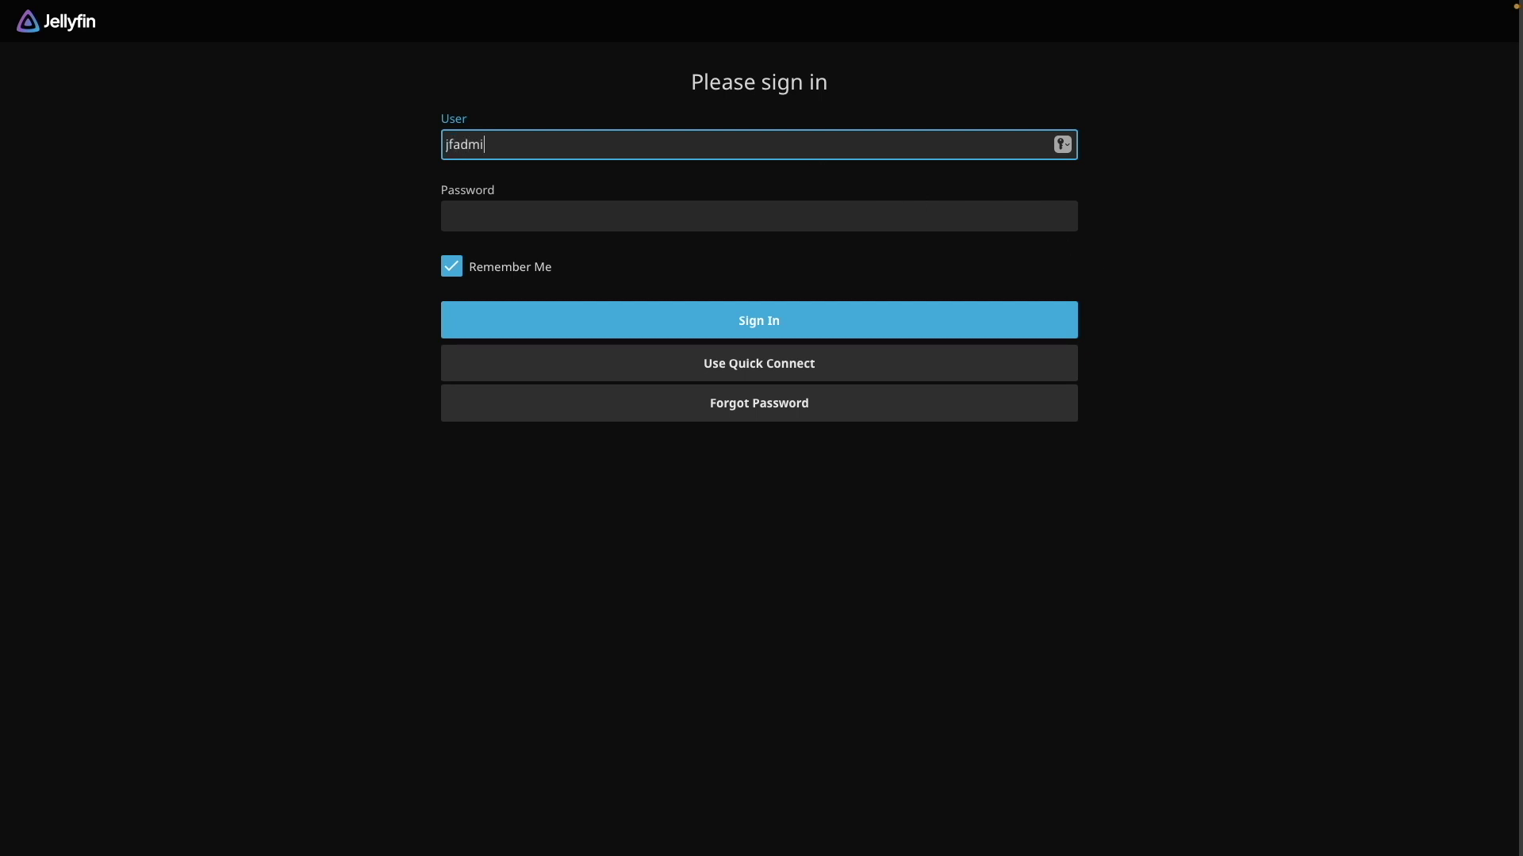
# Sign in to Jellyfin as jfadmin with the admin password
pyautogui.press('Tab')
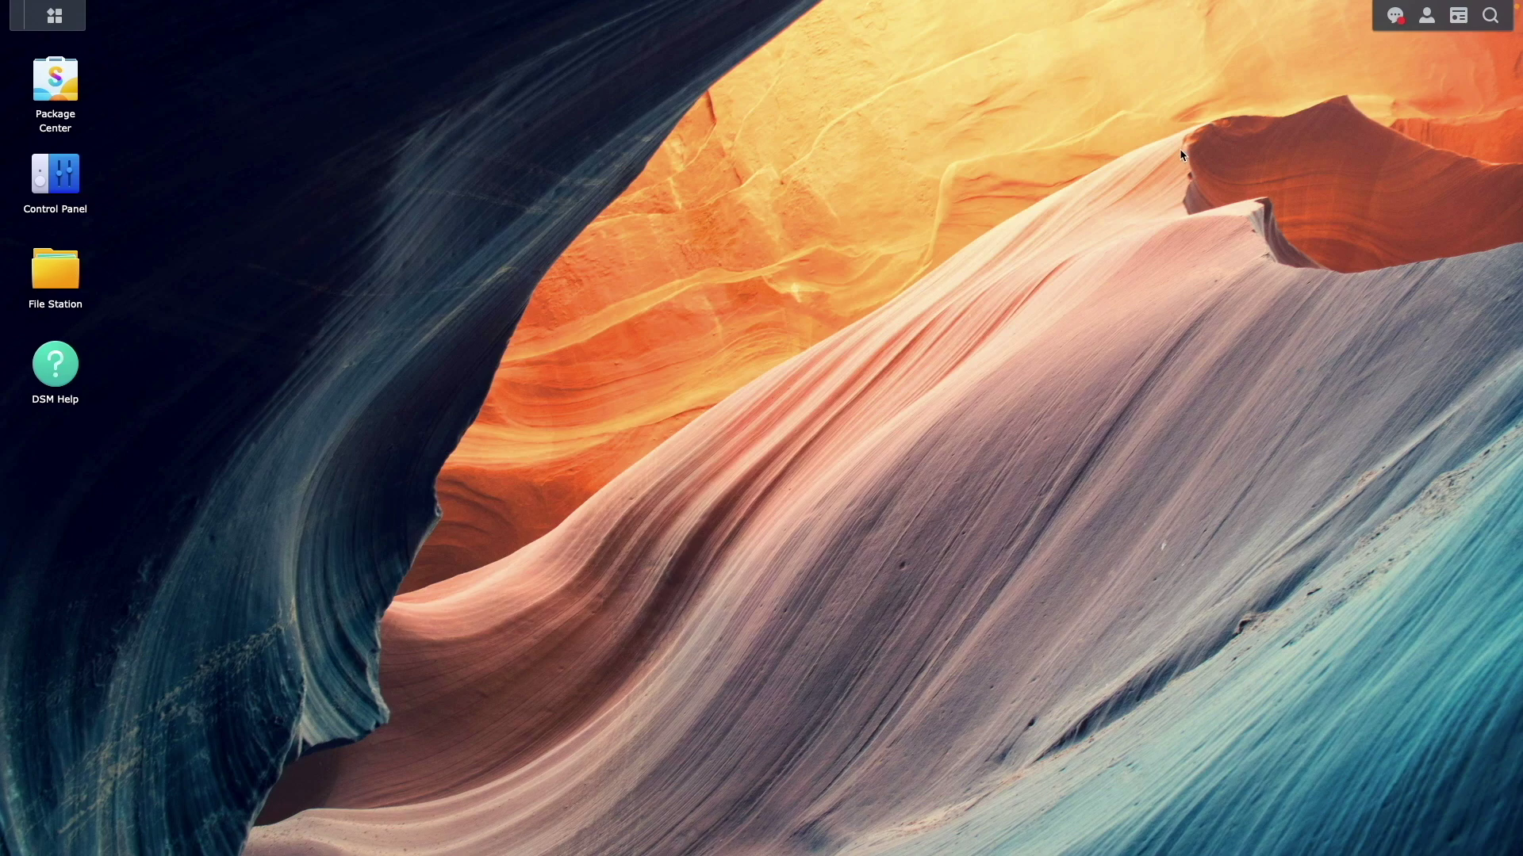
# In File Station, upload John.Wick.Chapter.4.2023.mkv into the movies folder, skipping existing files
pyautogui.doubleClick(54, 274)
pyautogui.click(427, 260)
pyautogui.click(670, 249)
pyautogui.click(698, 272)
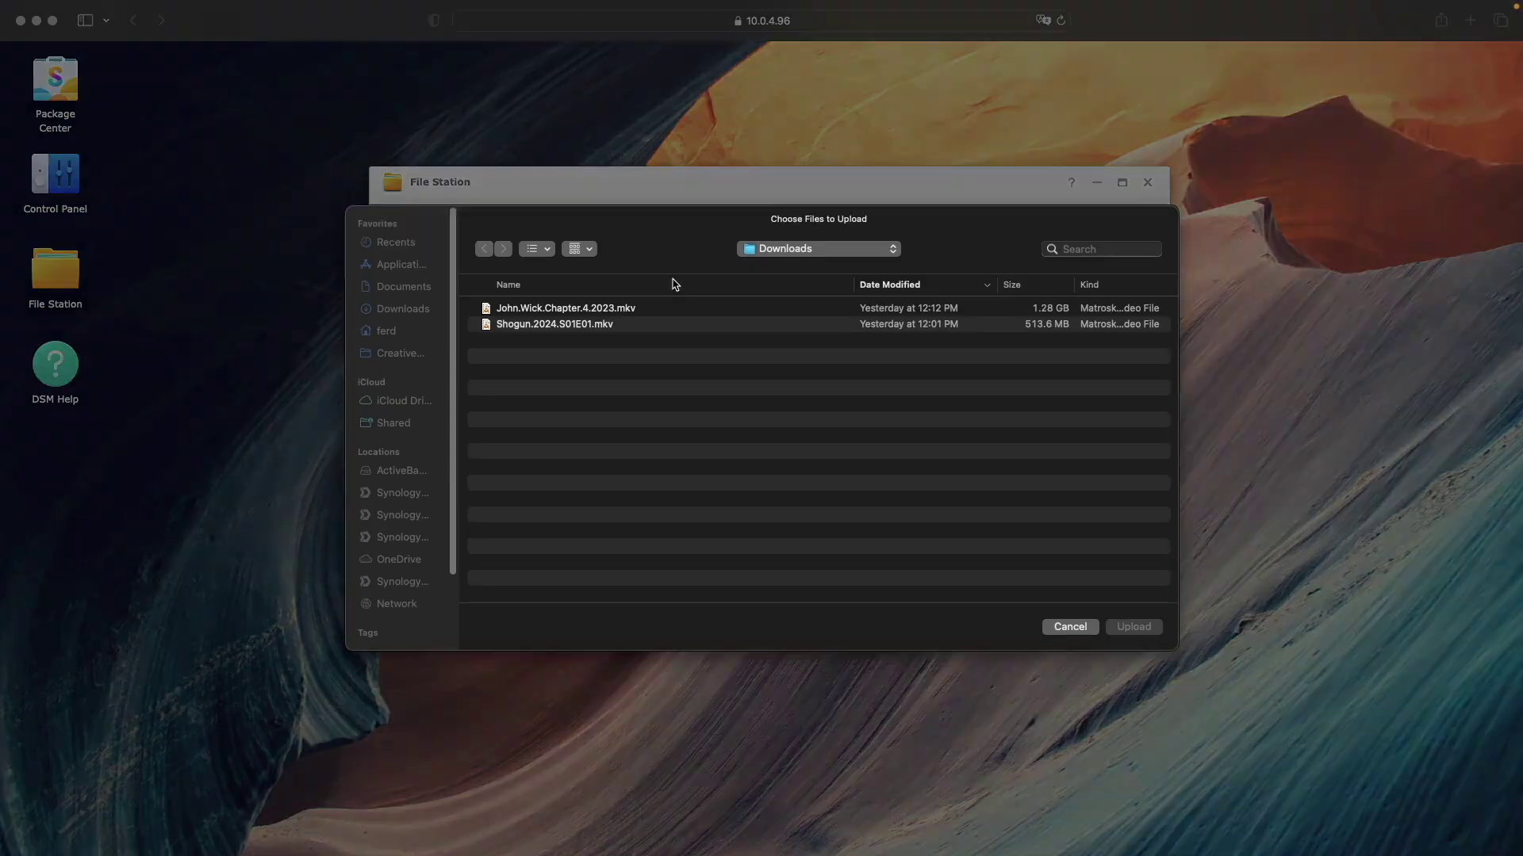
pyautogui.doubleClick(640, 307)
# Upload Shogun.2024.S01E01.mkv into the tv folder, skipping existing files, then close File Station
pyautogui.click(413, 282)
pyautogui.click(670, 249)
pyautogui.click(698, 272)
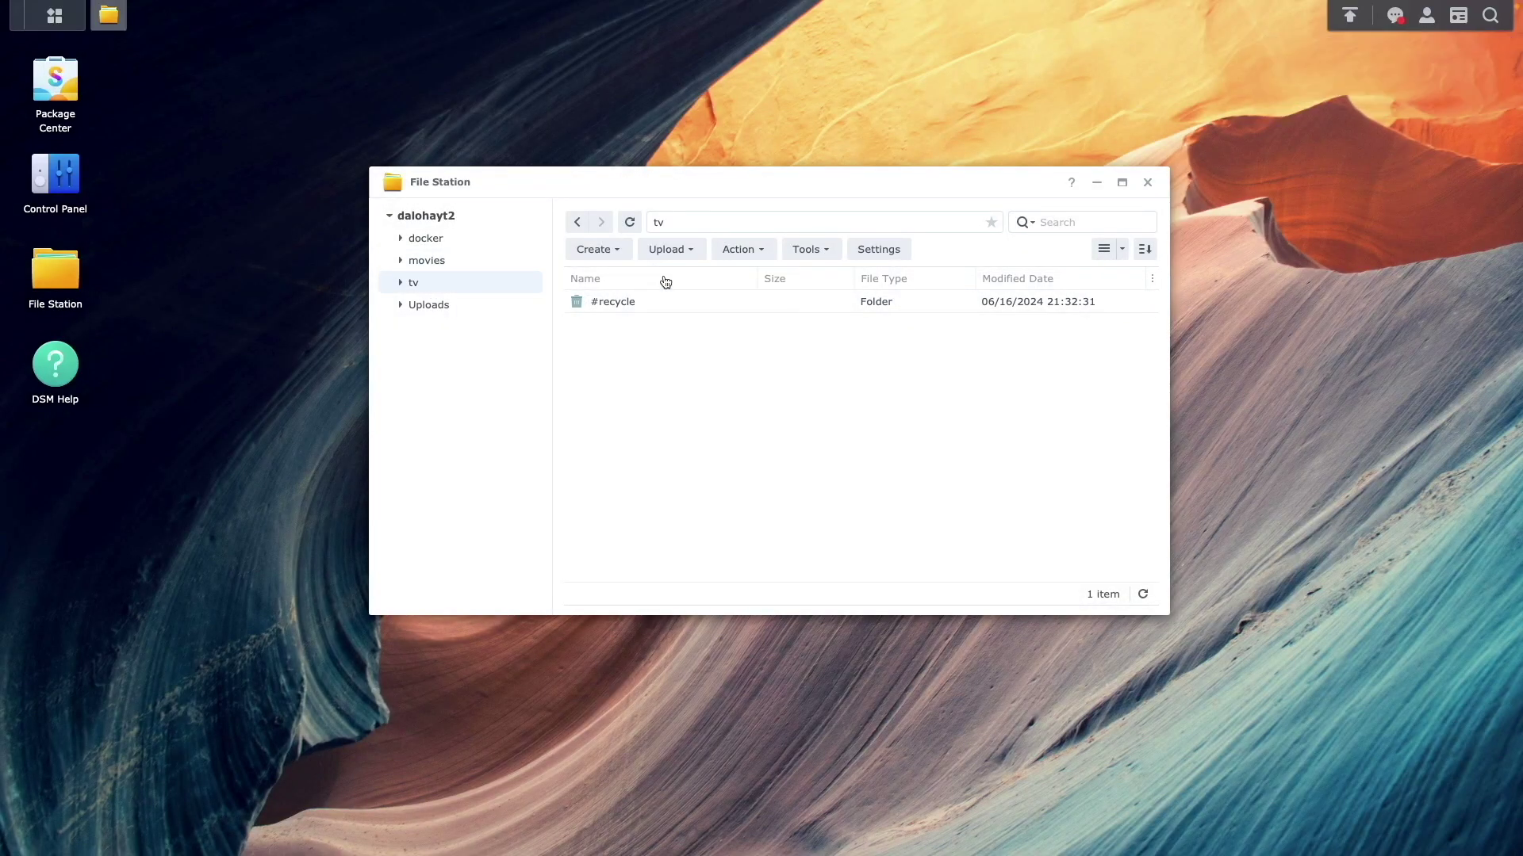
pyautogui.doubleClick(587, 326)
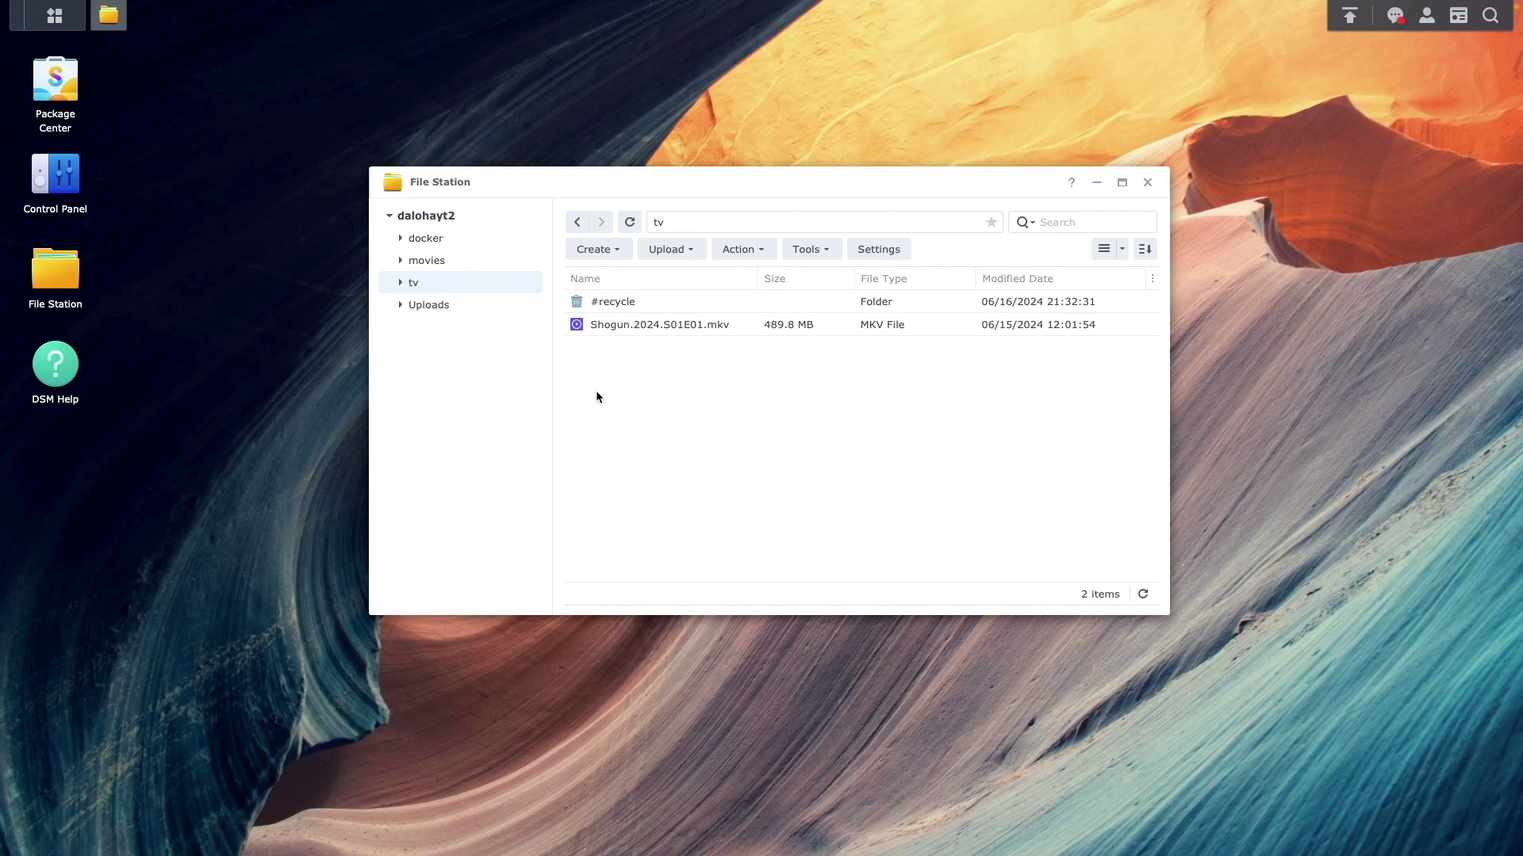
pyautogui.click(1147, 182)
# Add a Synology DDNS hostname 'dalohayt', test its connection, and save it
pyautogui.click(106, 211)
pyautogui.click(366, 394)
pyautogui.click(617, 212)
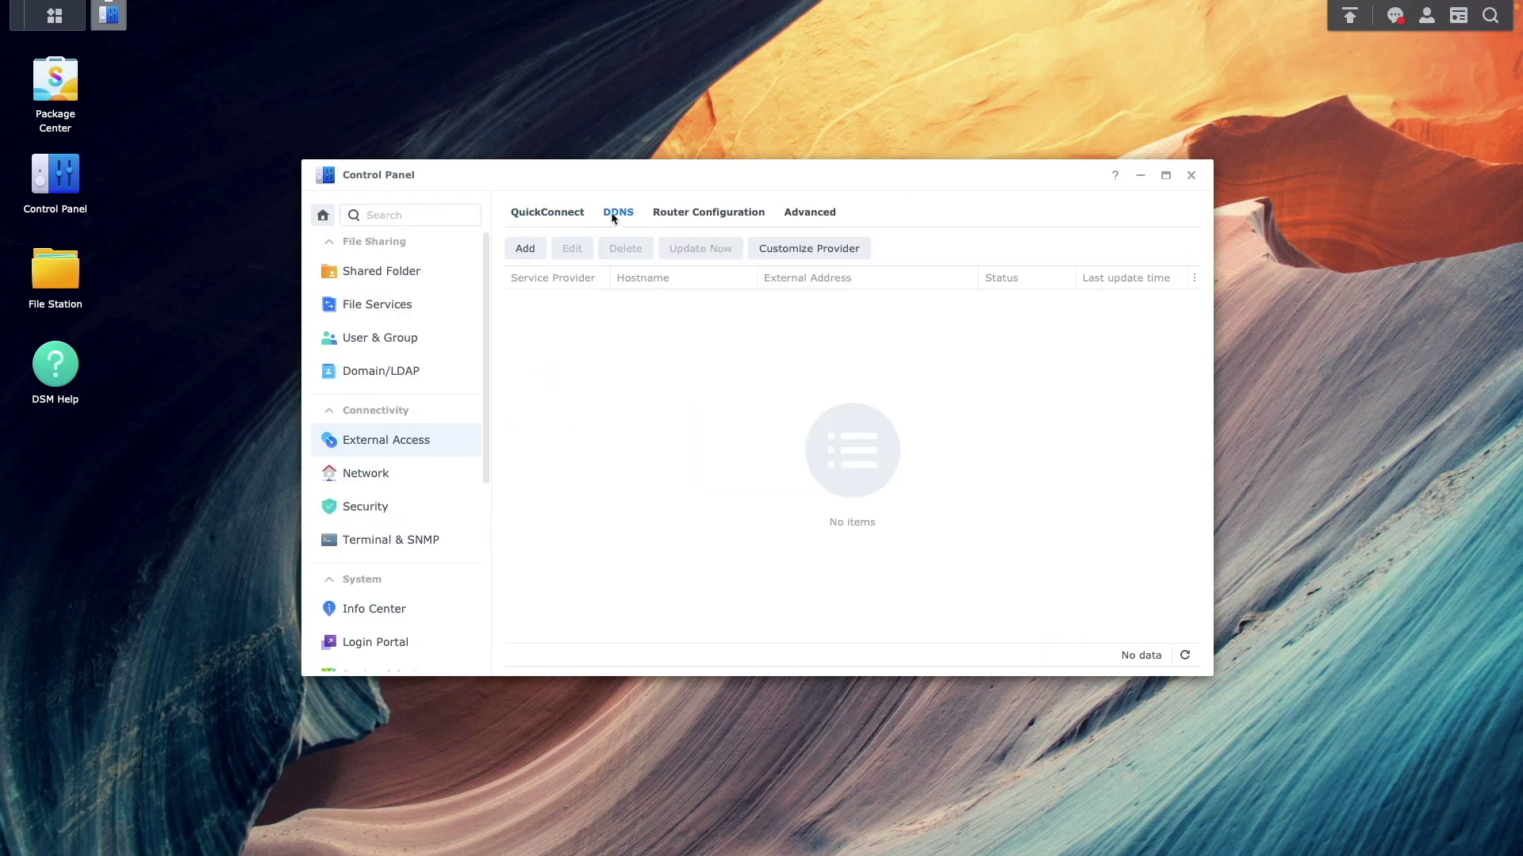
pyautogui.click(526, 249)
pyautogui.write('dalohayt')
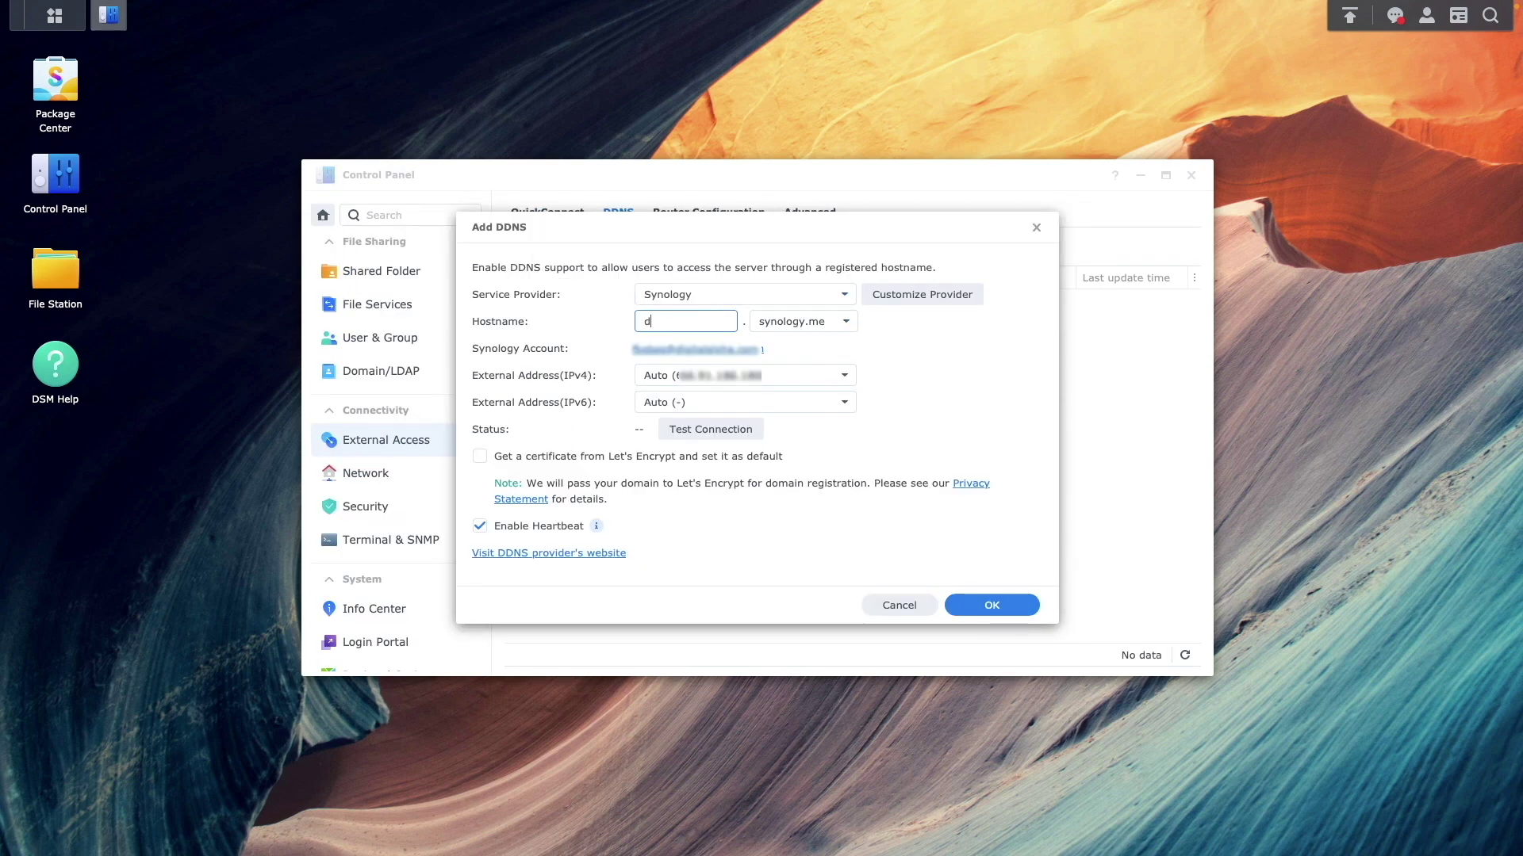
pyautogui.click(744, 424)
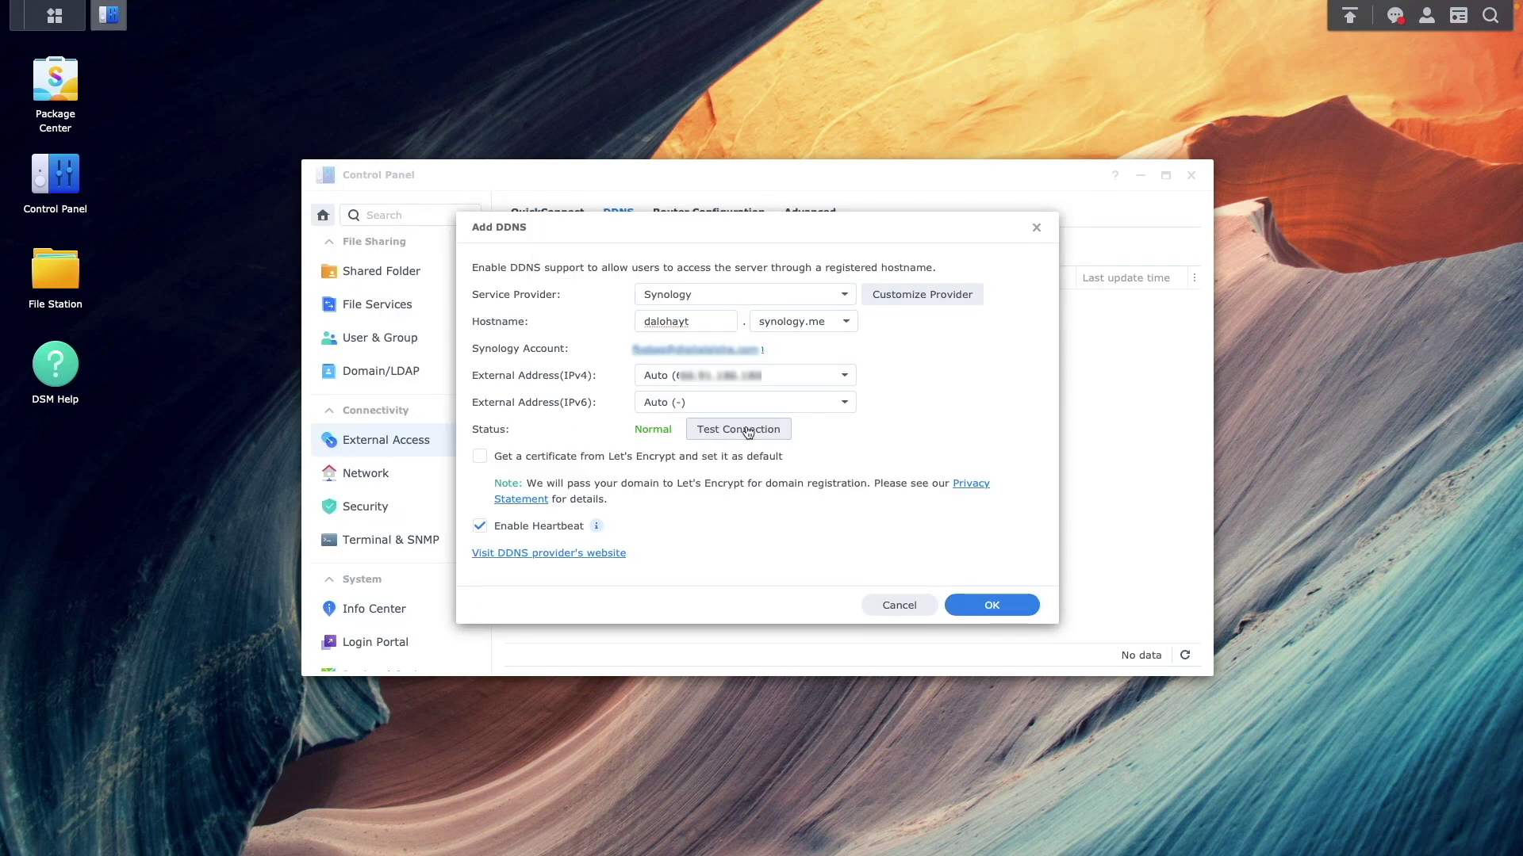
pyautogui.click(969, 609)
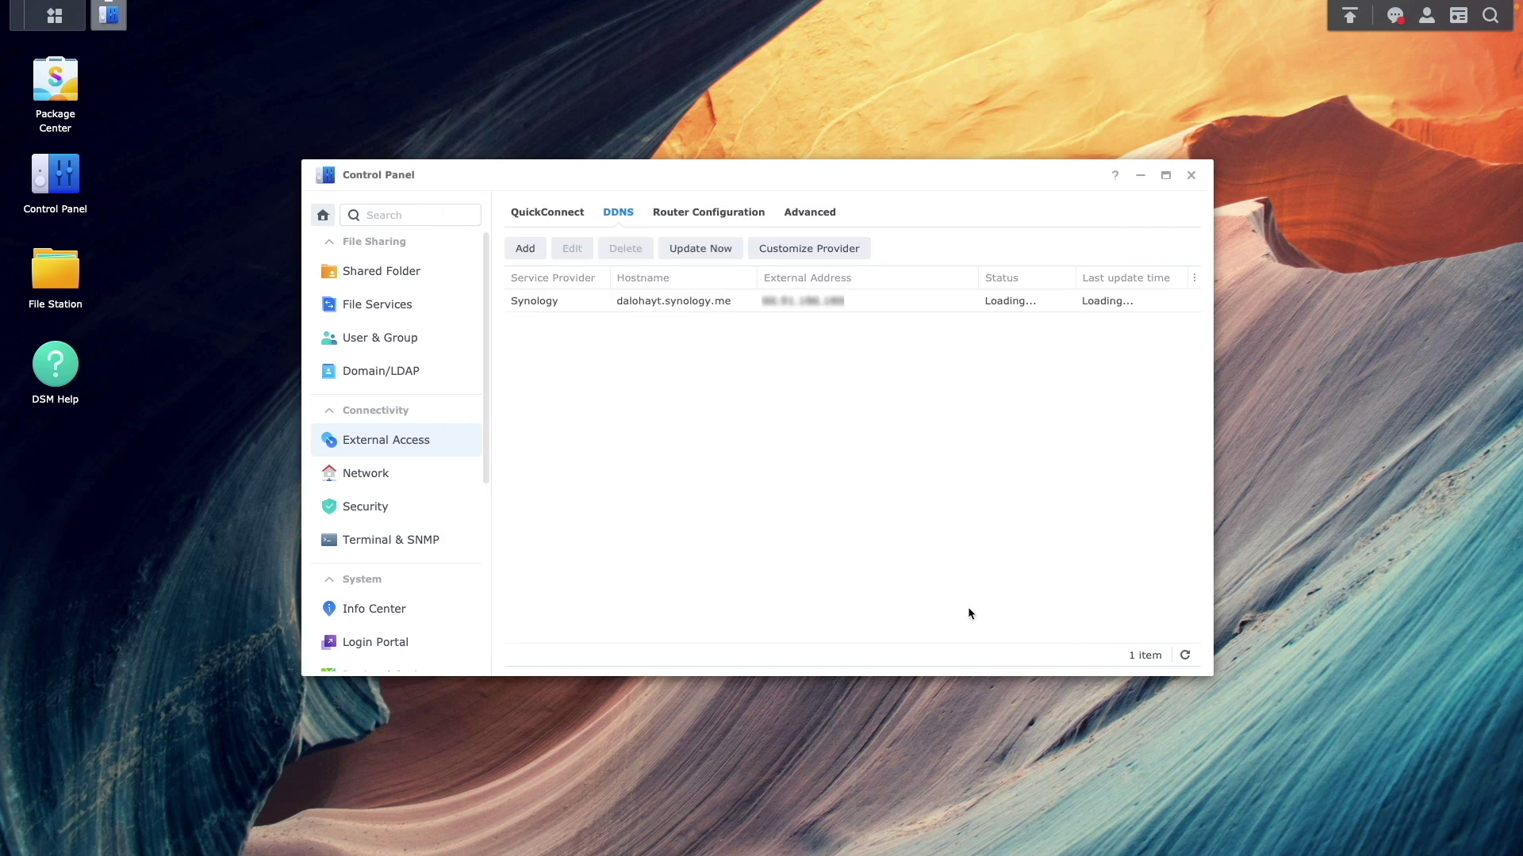
# Start adding a new certificate in Security and choose Let's Encrypt as the source
pyautogui.click(408, 511)
pyautogui.click(787, 213)
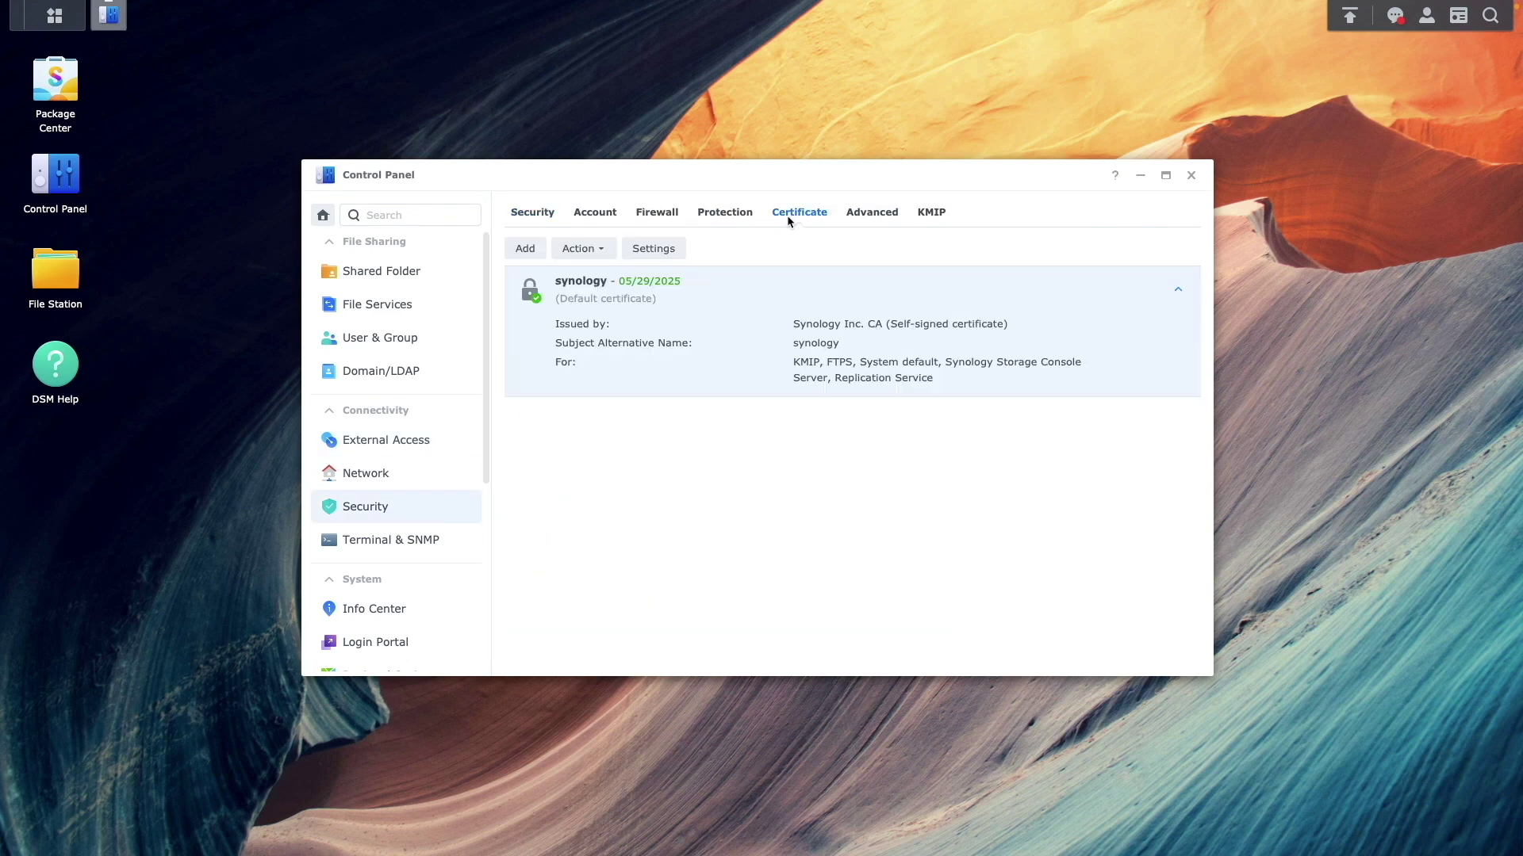
pyautogui.click(524, 248)
pyautogui.click(948, 616)
pyautogui.click(709, 388)
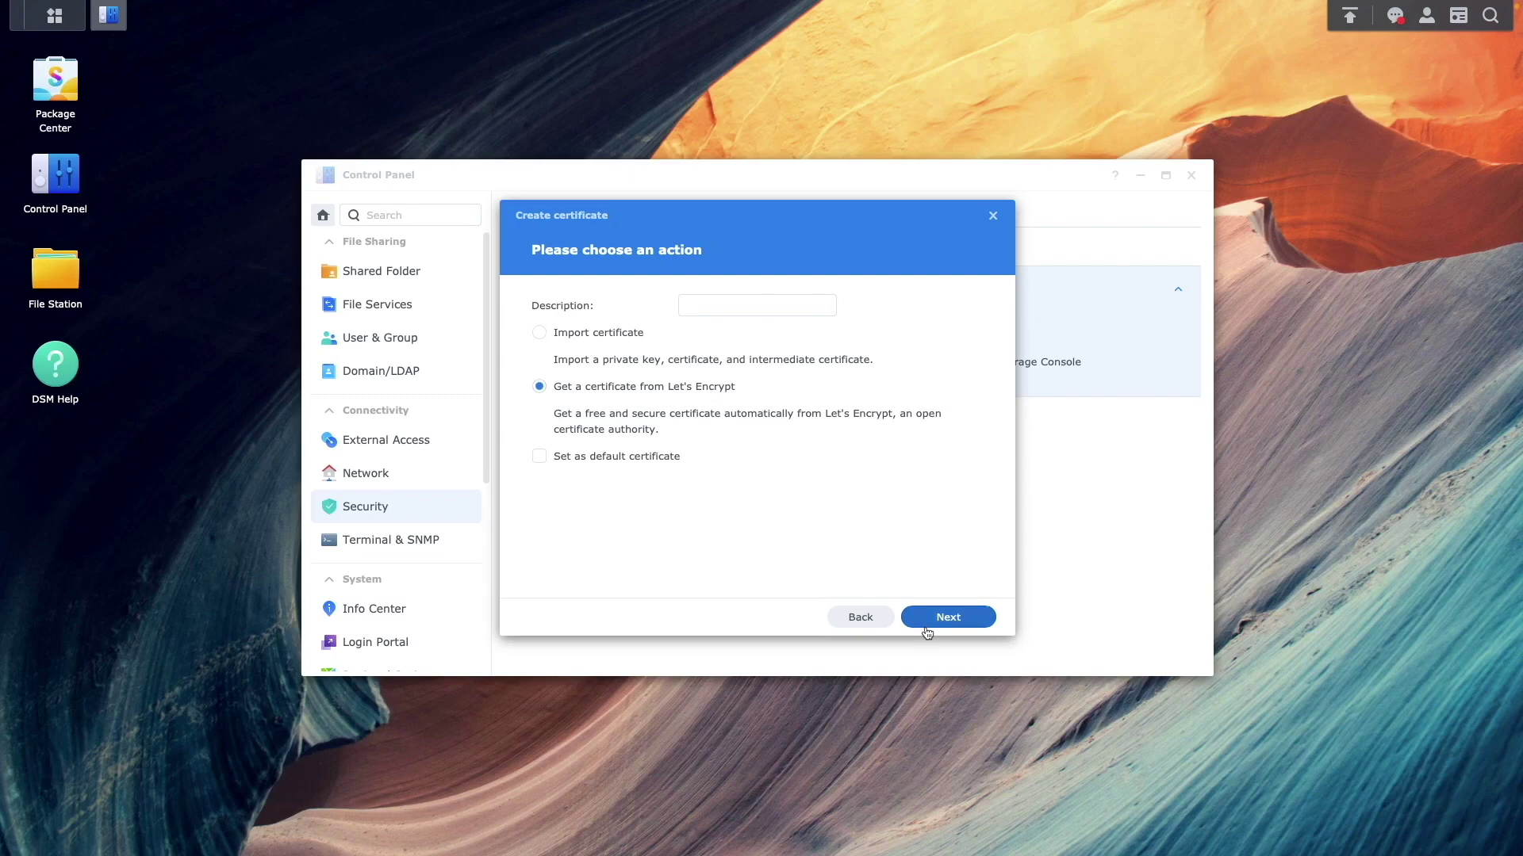
pyautogui.click(943, 617)
# Request the certificate for dalohayt.synology.me with the account email and *.dalohayt.synology.me alternative name
pyautogui.write('dalohayt.synology.me')
pyautogui.press('Tab')
pyautogui.write('info')
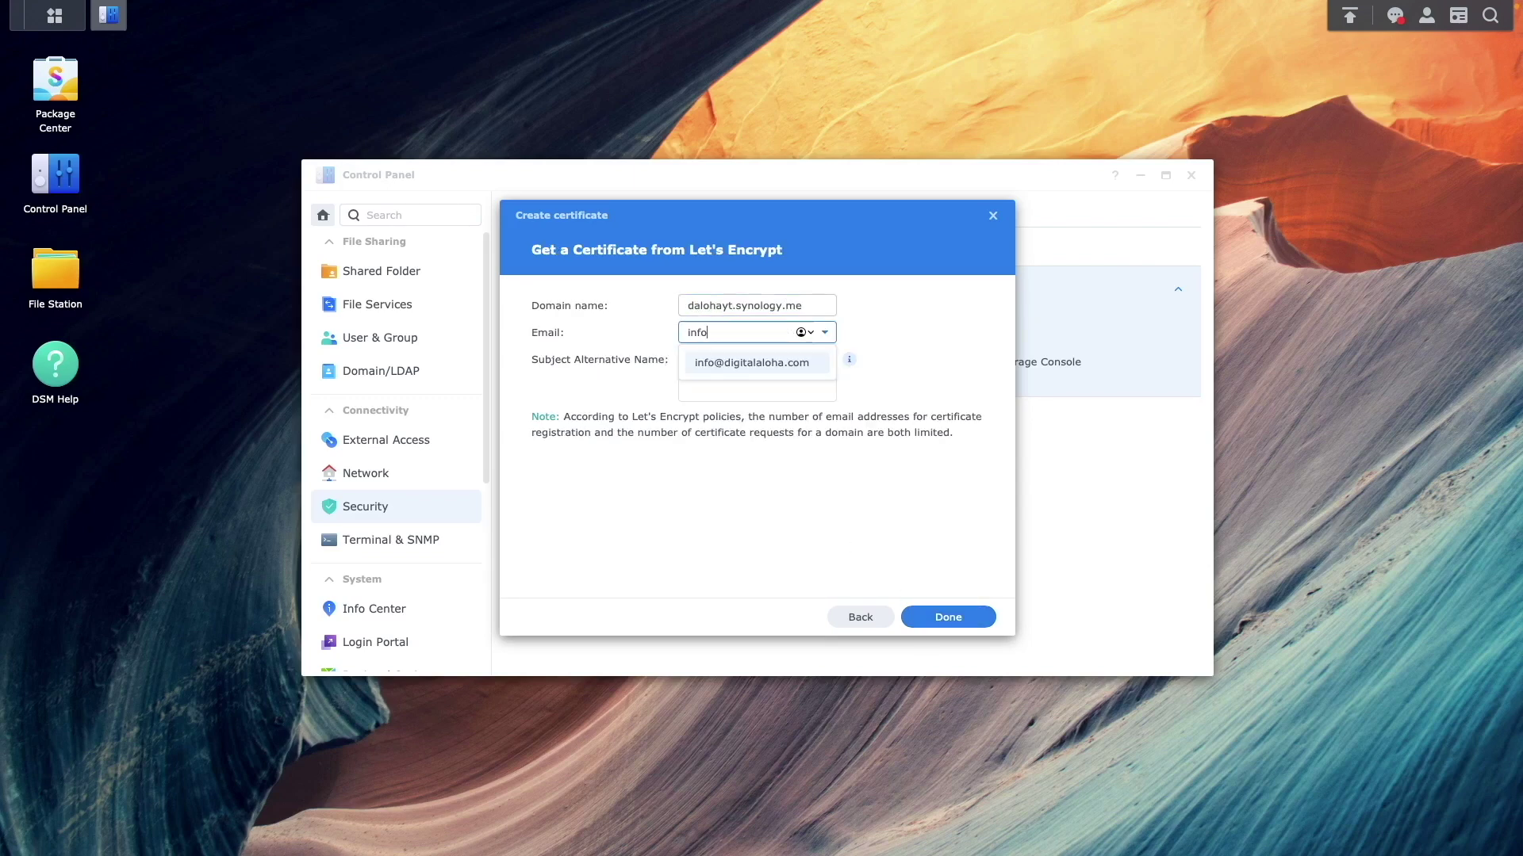
pyautogui.press('Down')
pyautogui.press('Return')
pyautogui.press('Tab')
pyautogui.write('*.dalohayt.synology.me')
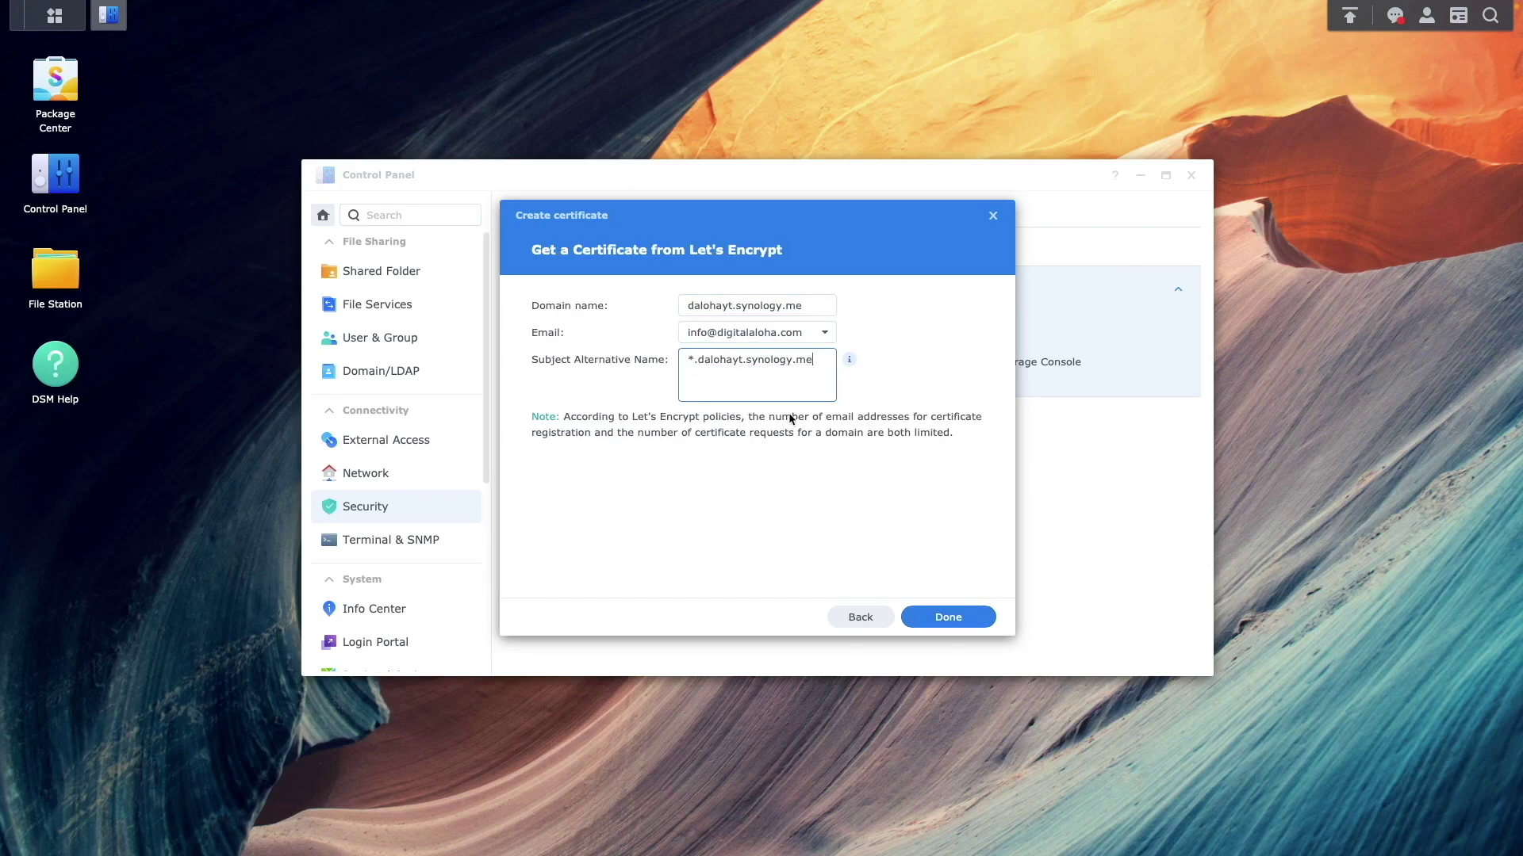
pyautogui.click(917, 617)
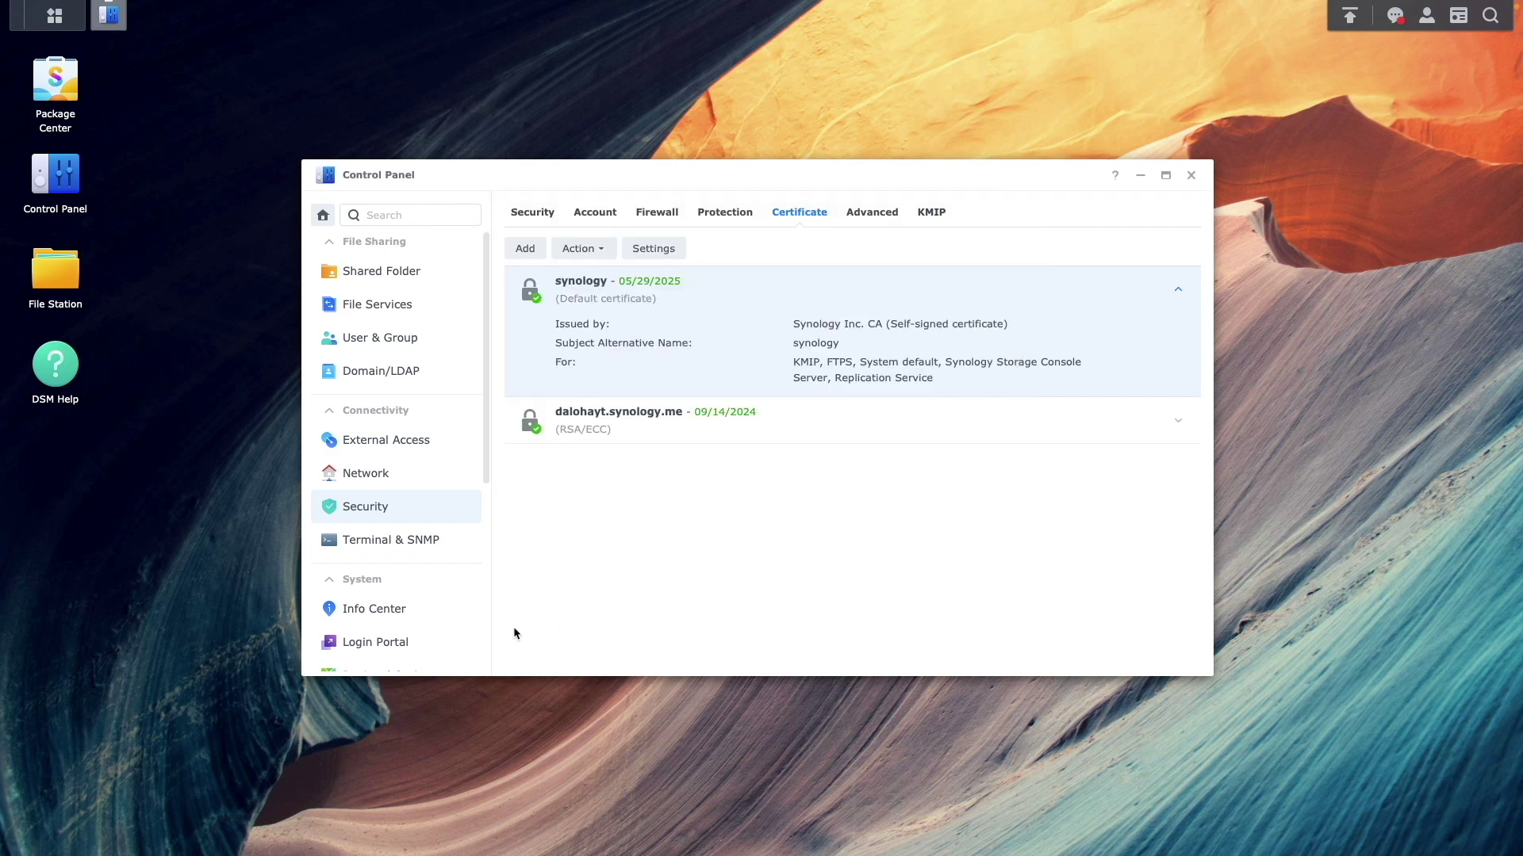
pyautogui.click(375, 641)
# Create a reverse proxy rule 'je' with HTTPS source jellyfin.dalohayt.synology.me
pyautogui.click(663, 211)
pyautogui.click(600, 308)
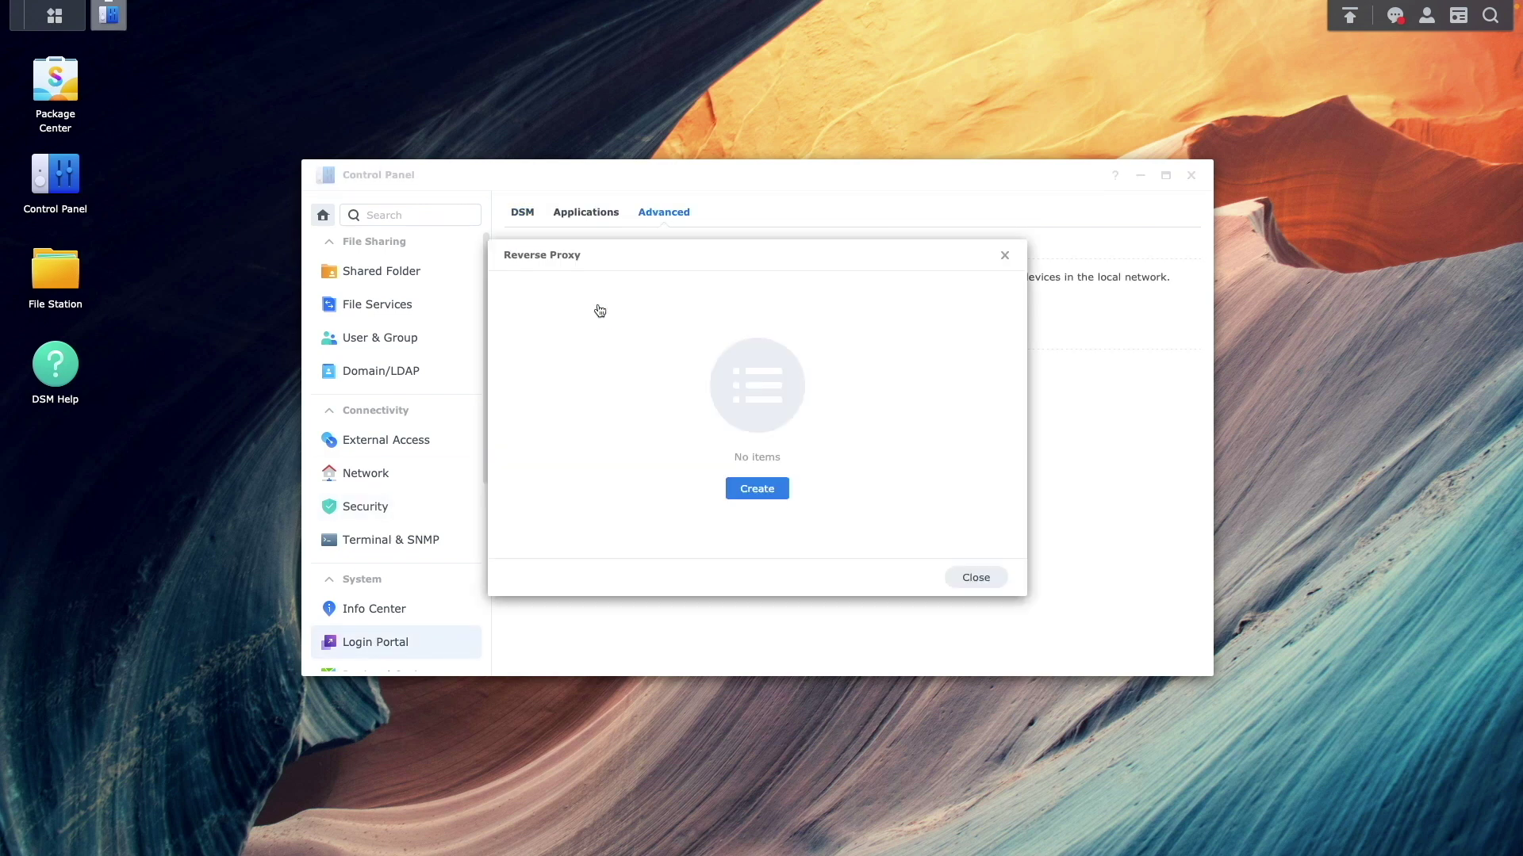
pyautogui.click(756, 489)
pyautogui.write('jellyfin')
pyautogui.click(809, 340)
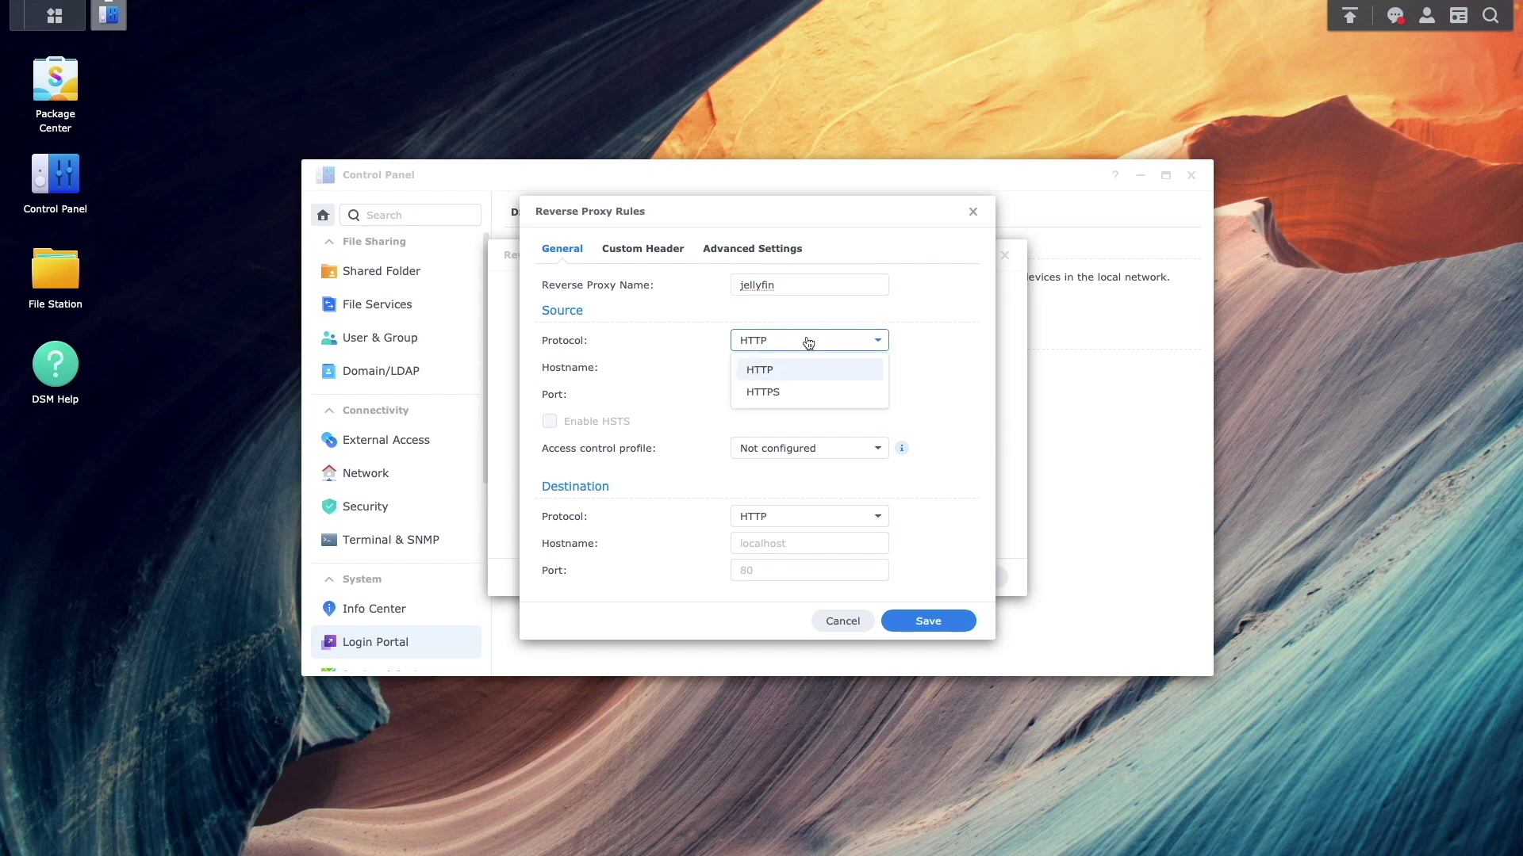
pyautogui.click(785, 394)
pyautogui.click(781, 369)
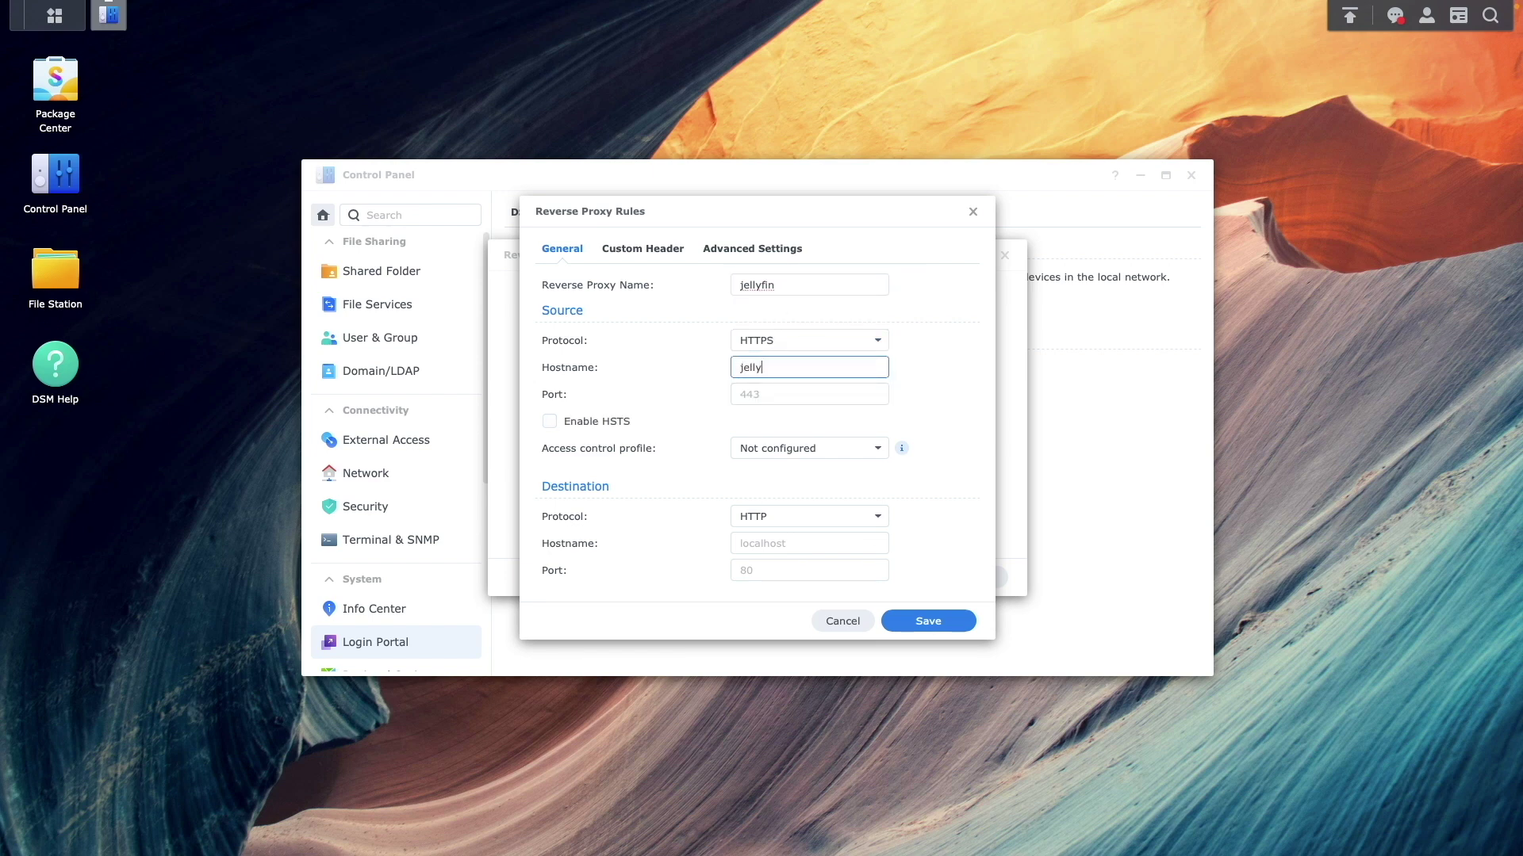
pyautogui.write('jellyfin.dalohayt.synology.me')
pyautogui.press('Tab')
# Enable HSTS, set the destination to localhost port 8096, and save the rule
pyautogui.click(616, 421)
pyautogui.click(761, 543)
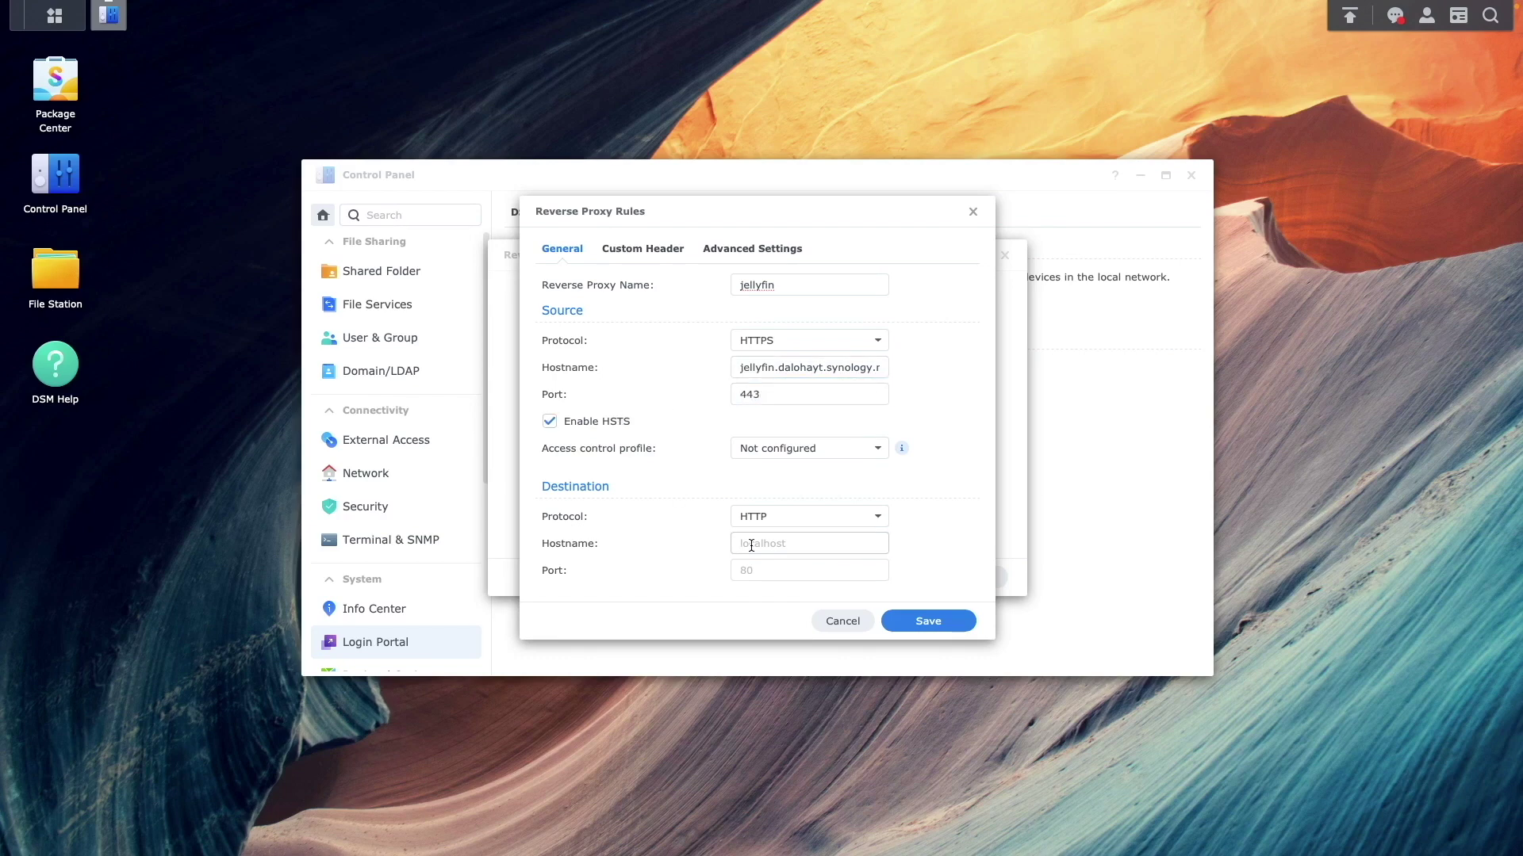
pyautogui.write('localhost')
pyautogui.press('Tab')
pyautogui.write('8096')
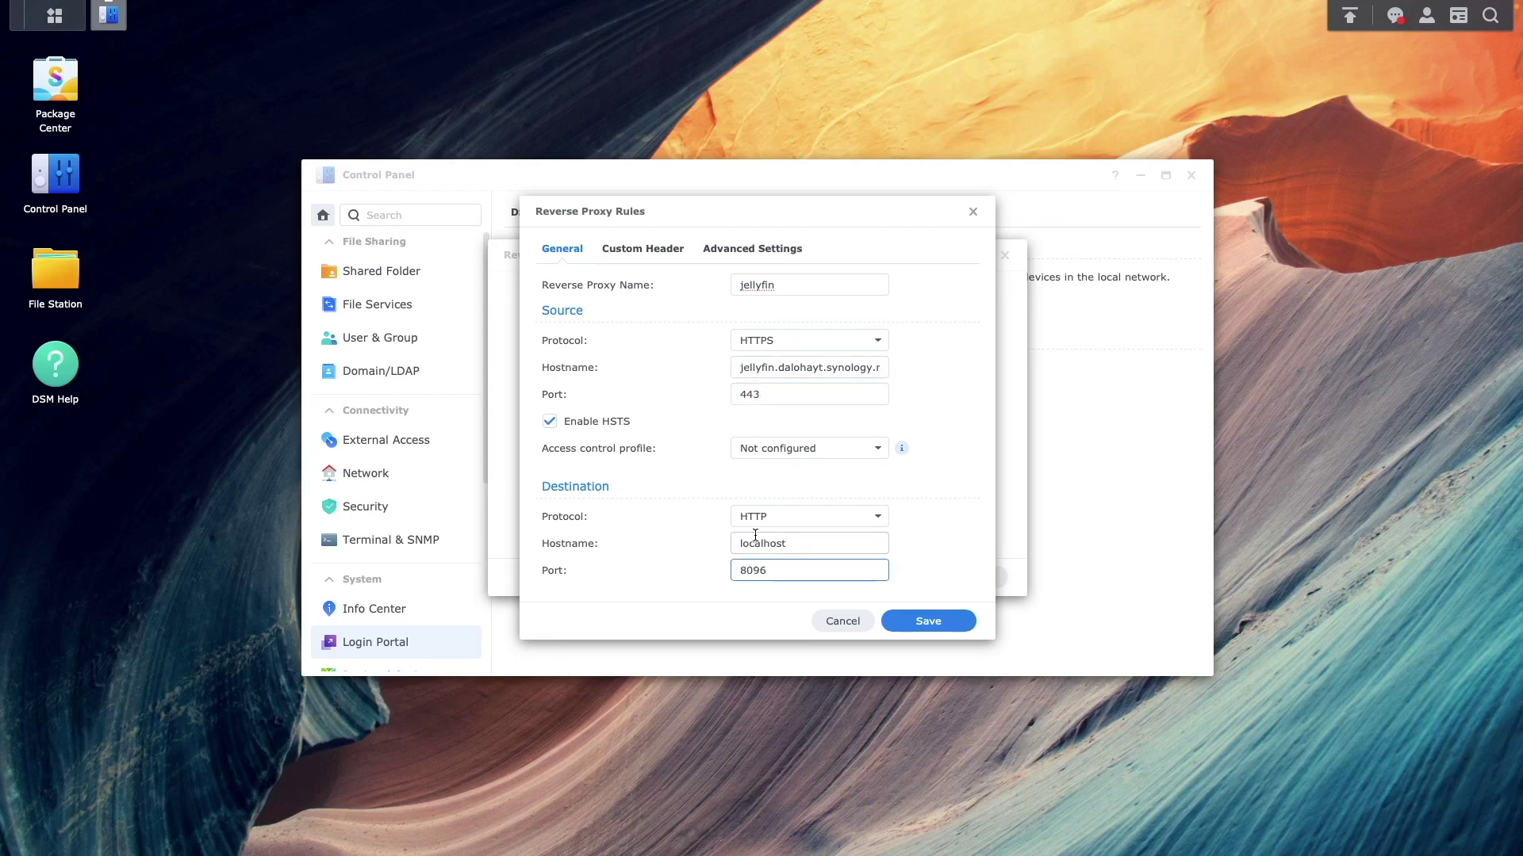
pyautogui.click(894, 623)
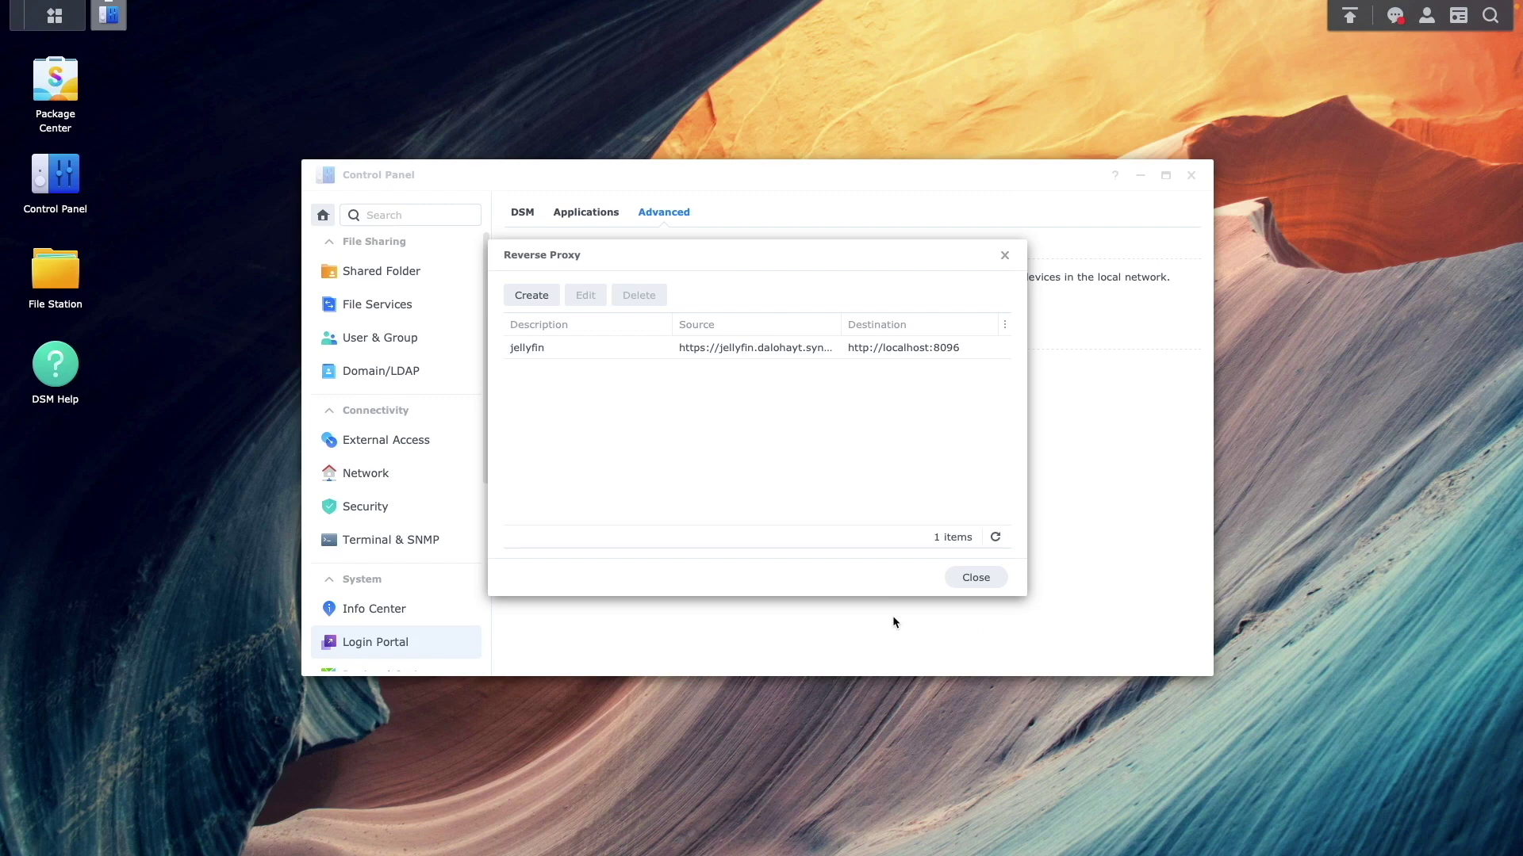
pyautogui.click(962, 581)
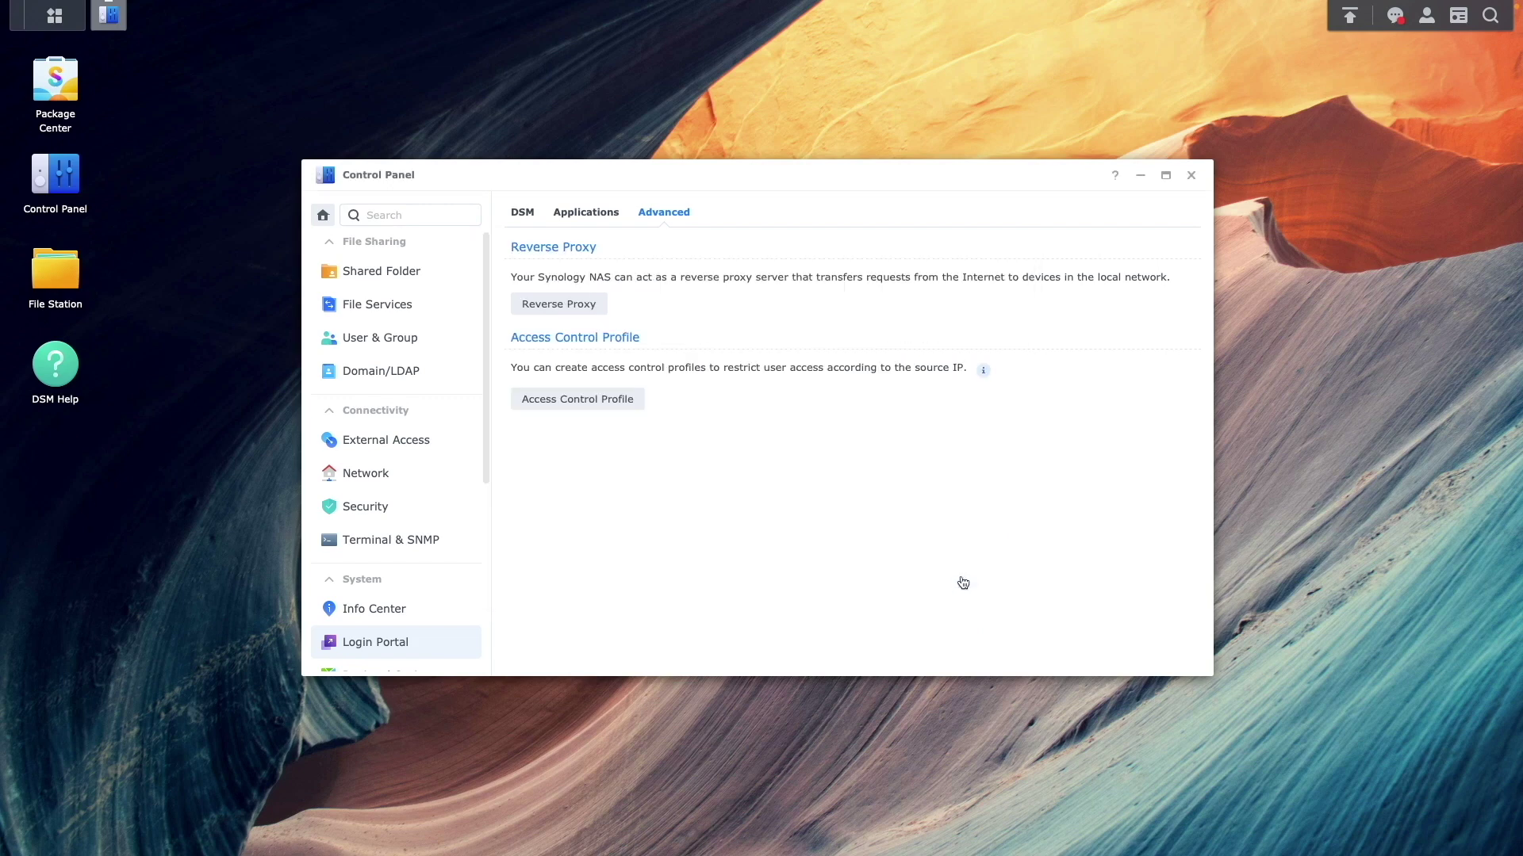
# Assign the dalohayt.synology.me certificate to the jellyfin service and confirm the service restart
pyautogui.click(388, 513)
pyautogui.click(798, 213)
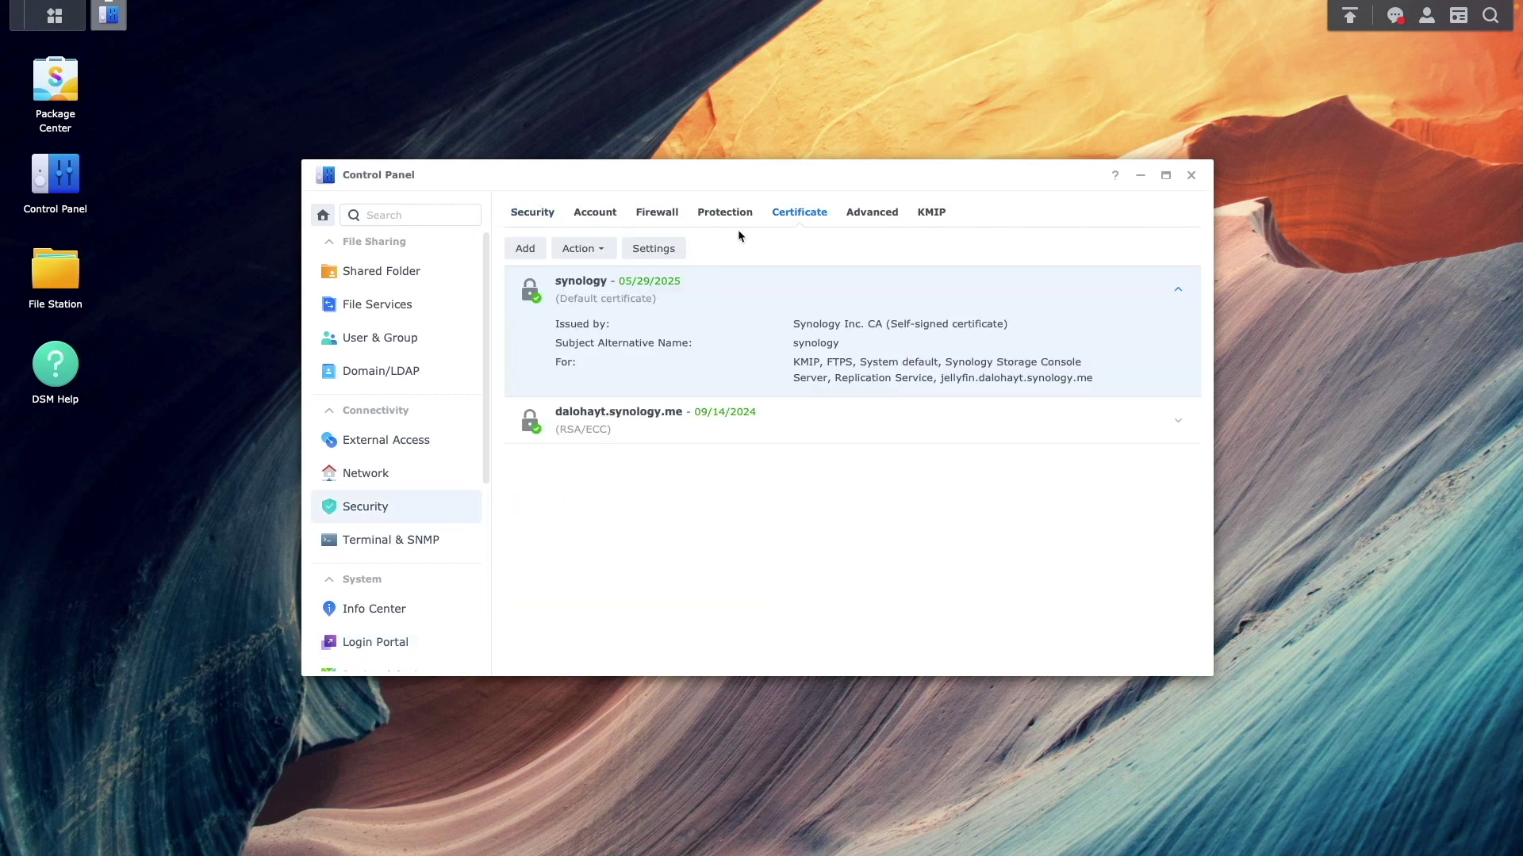
pyautogui.click(675, 251)
pyautogui.click(825, 479)
pyautogui.click(855, 555)
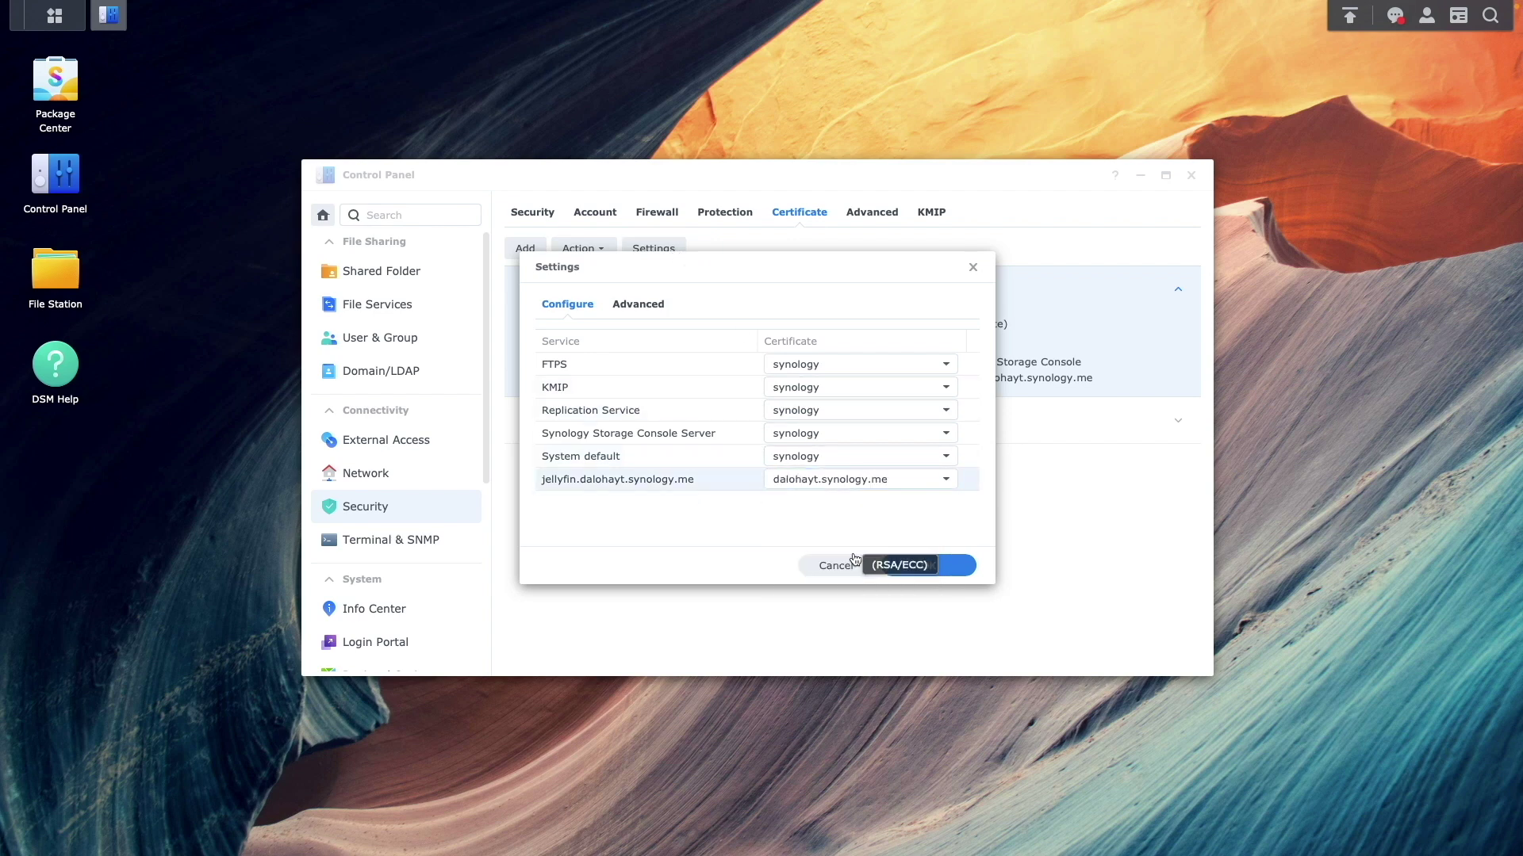
pyautogui.click(959, 569)
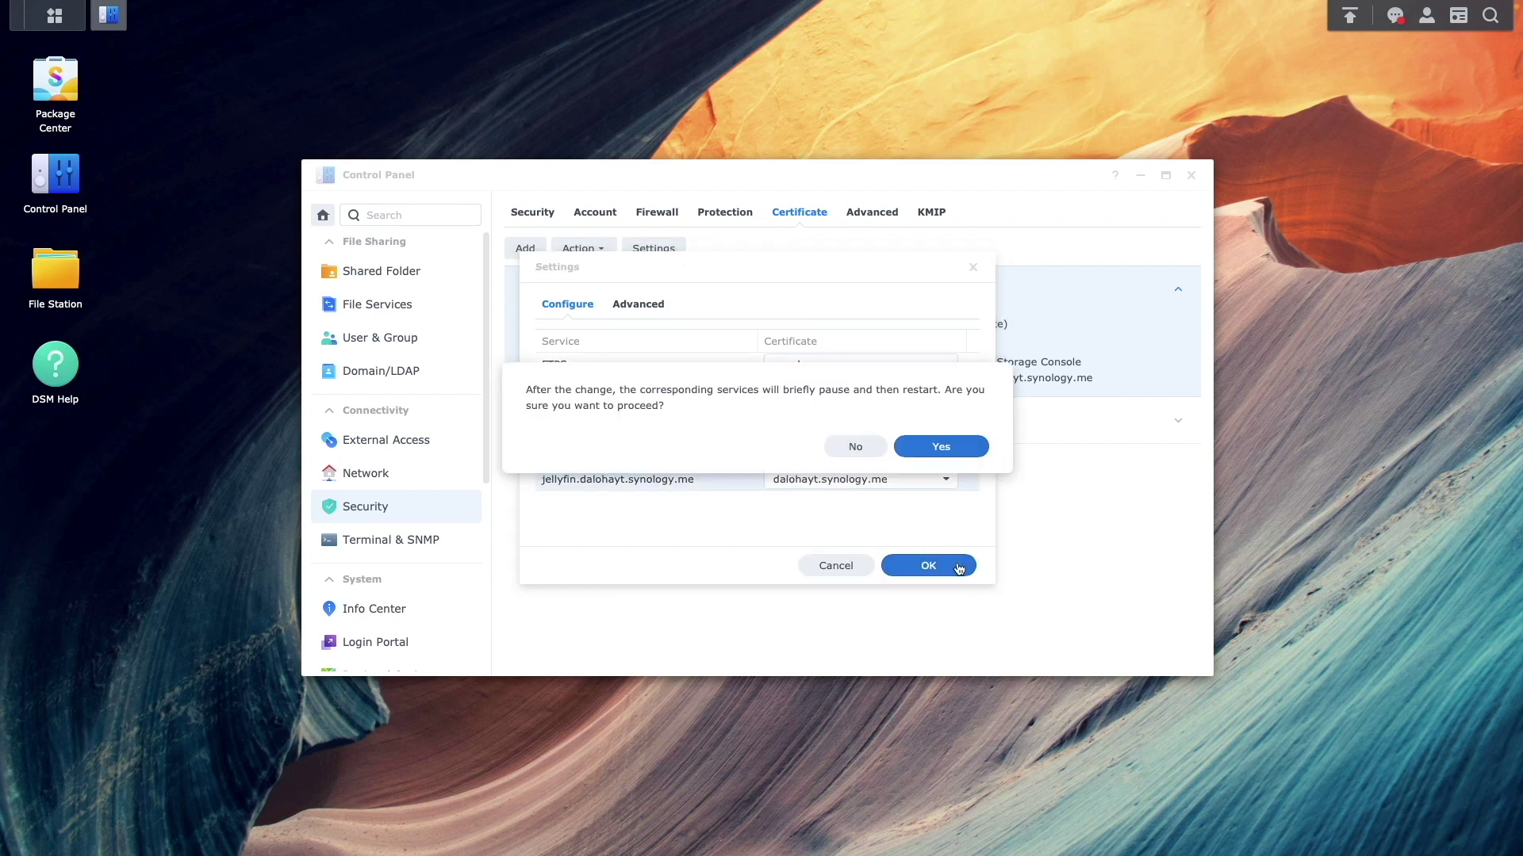
pyautogui.click(950, 451)
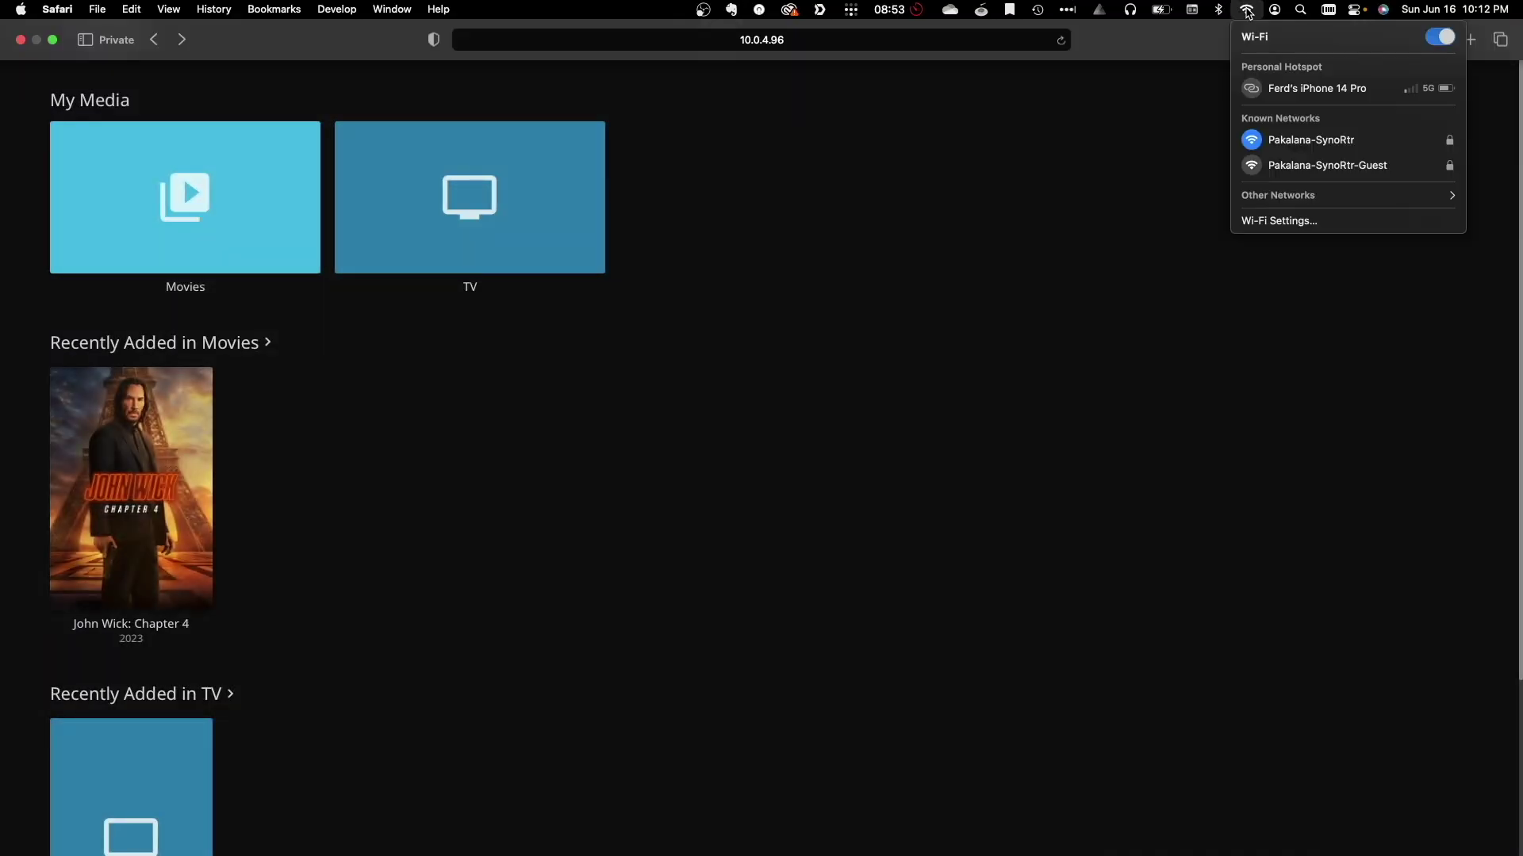
pyautogui.click(1284, 88)
pyautogui.click(850, 41)
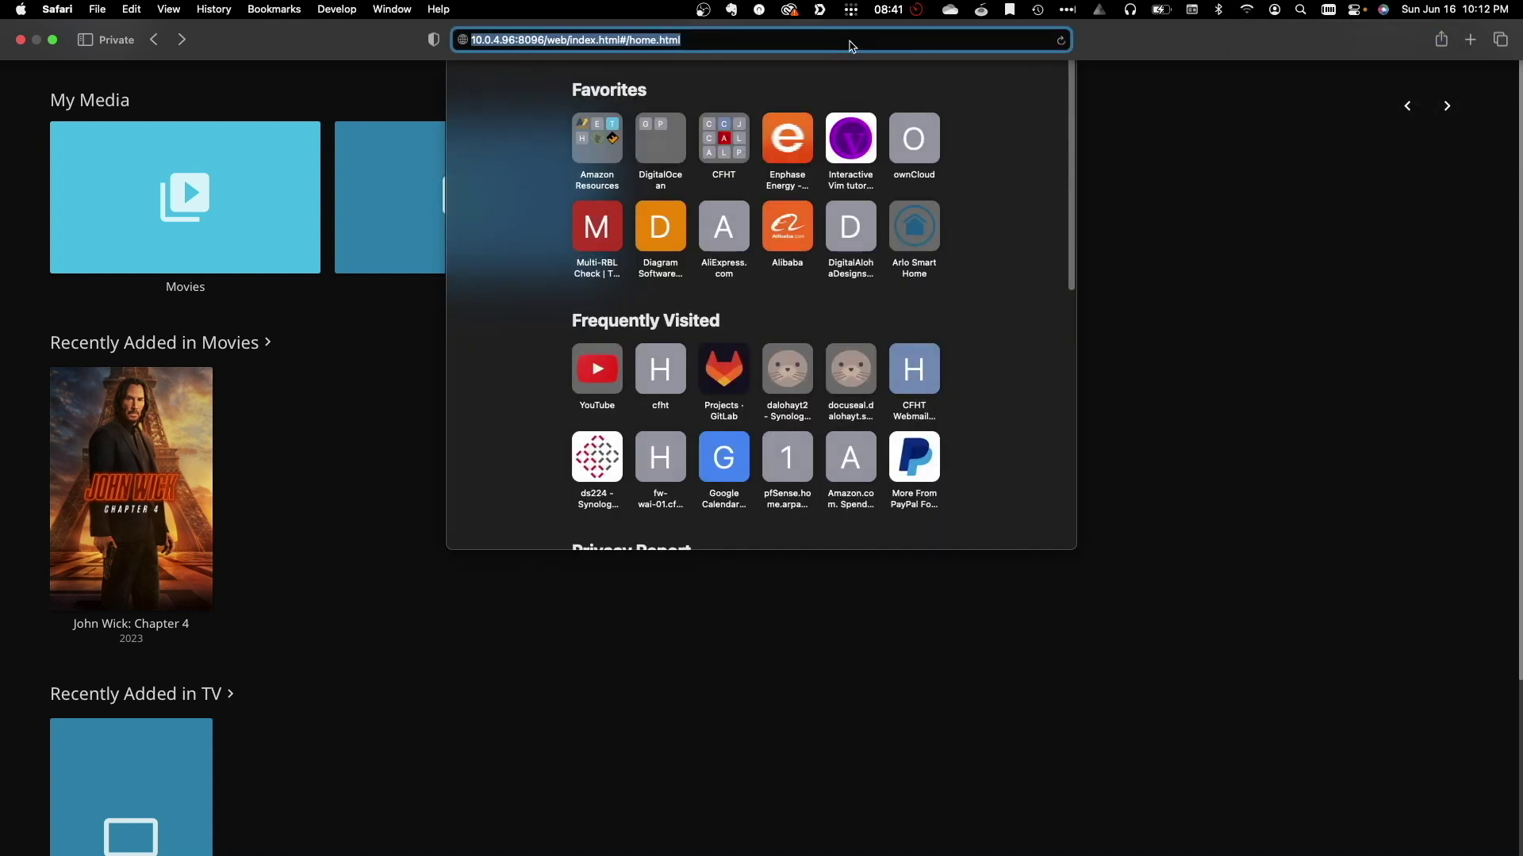
pyautogui.write('https://jellyfin.dalohayt.synology.me')
pyautogui.press('Return')
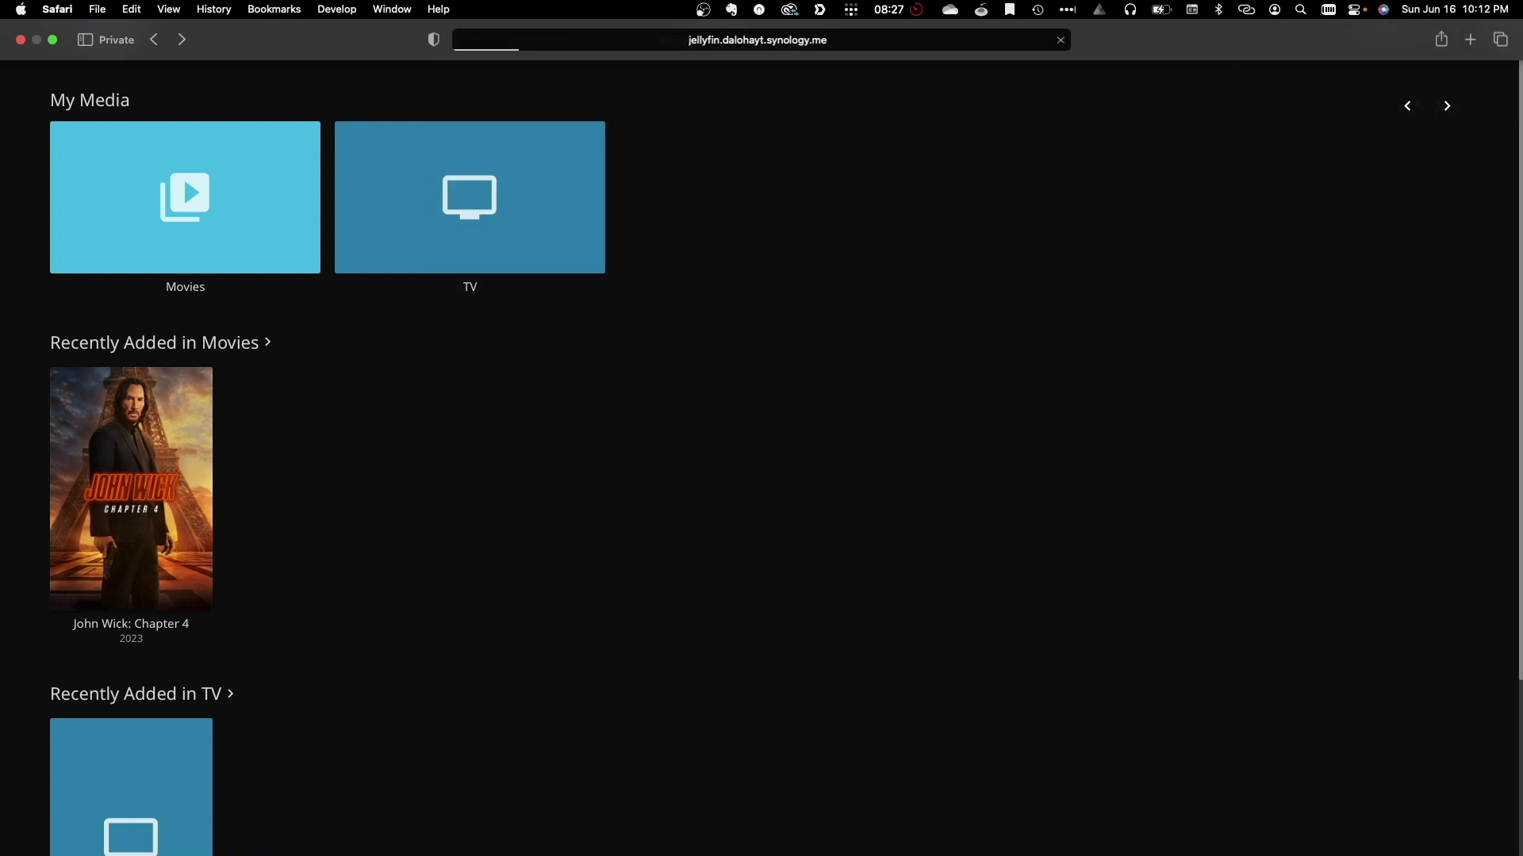